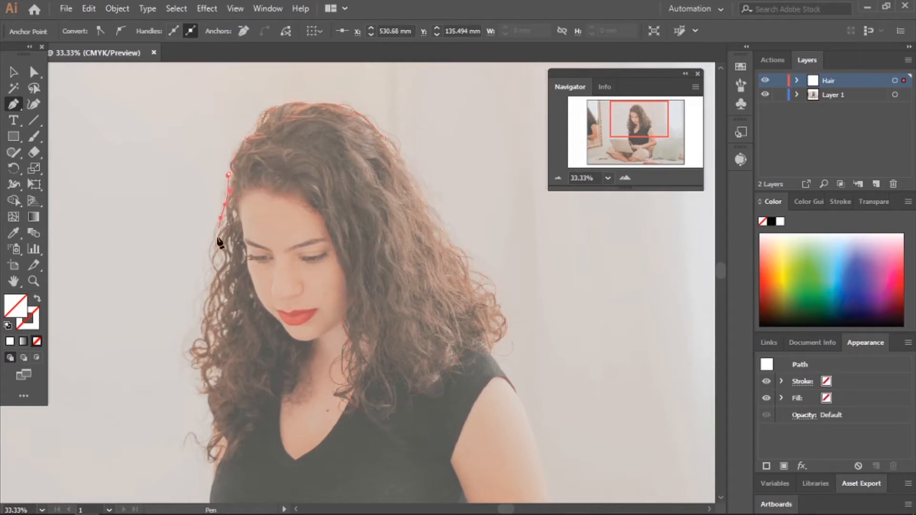
Step: Extend the hair outline down the outer curls, around their lowest tip, and up along the neck to below the chin
left_click(199, 340)
left_click(196, 350)
left_click_drag(193, 368, 202, 391)
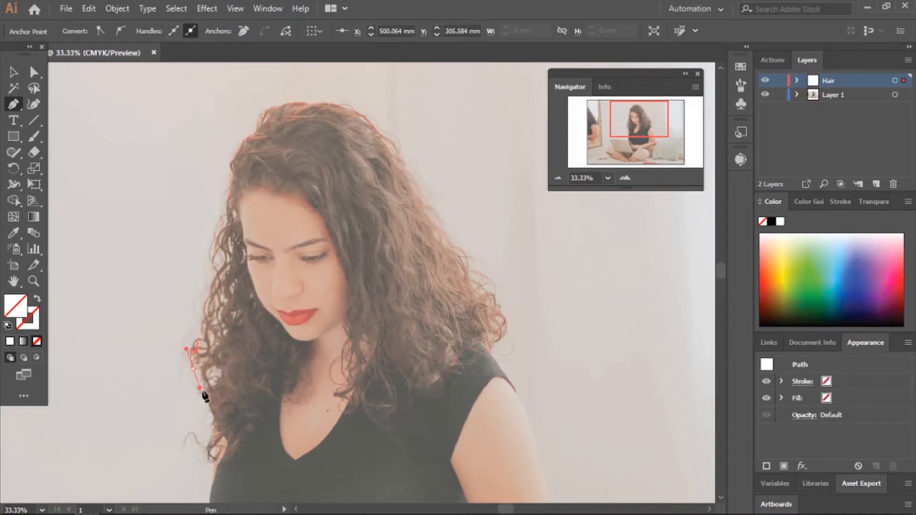
left_click(226, 464)
left_click_drag(254, 431, 293, 390)
mouse_move(306, 361)
left_mouse_down()
mouse_move(312, 347)
mouse_move(305, 347)
left_mouse_up()
Step: Trace the inner hair edge along the chin, cheek and temple, closing the outline at the forehead hairline
left_click(625, 177)
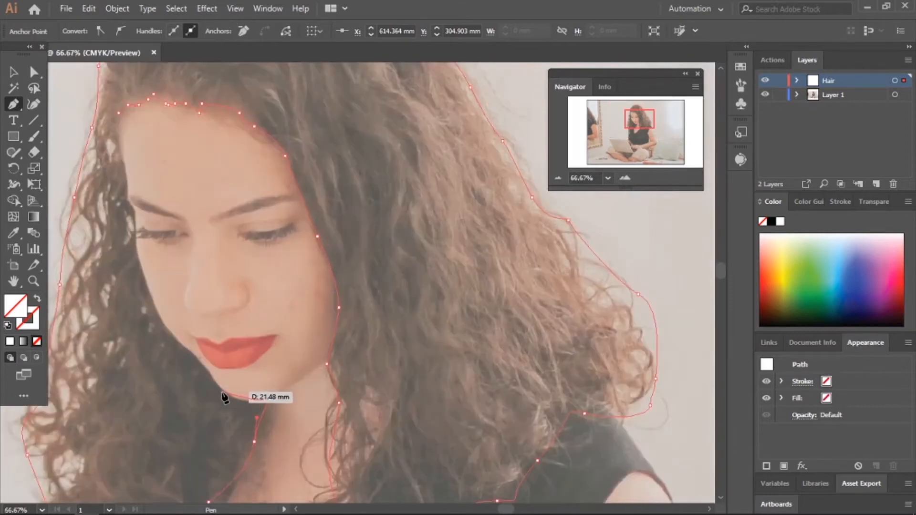
left_click_drag(182, 345, 175, 341)
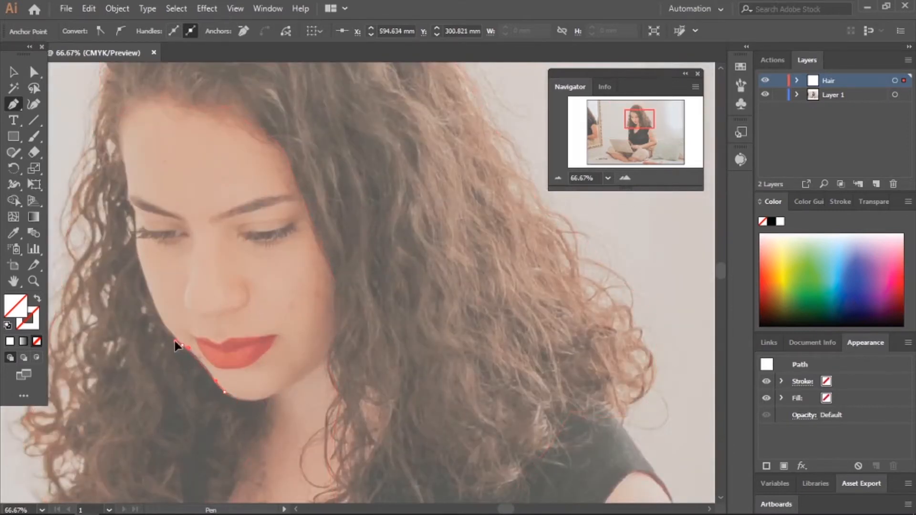
left_click_drag(146, 280, 138, 220)
left_click(127, 201)
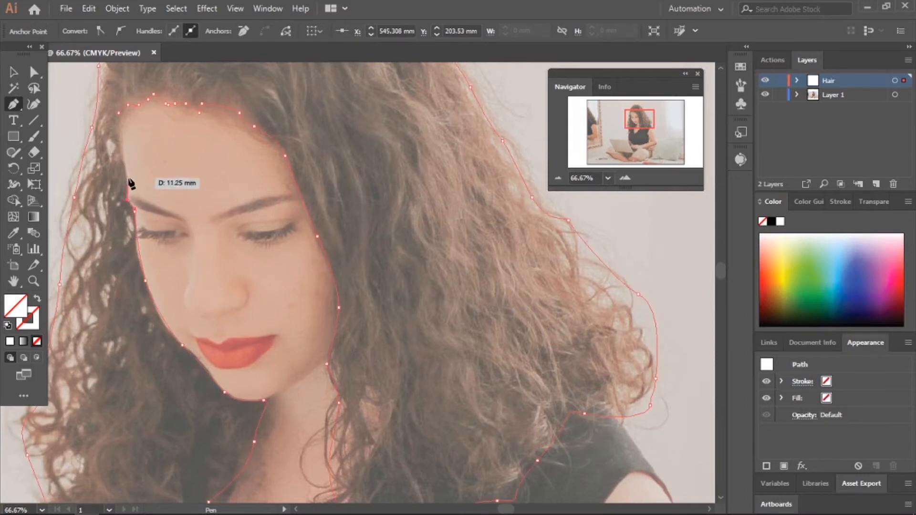
left_click_drag(126, 171, 126, 166)
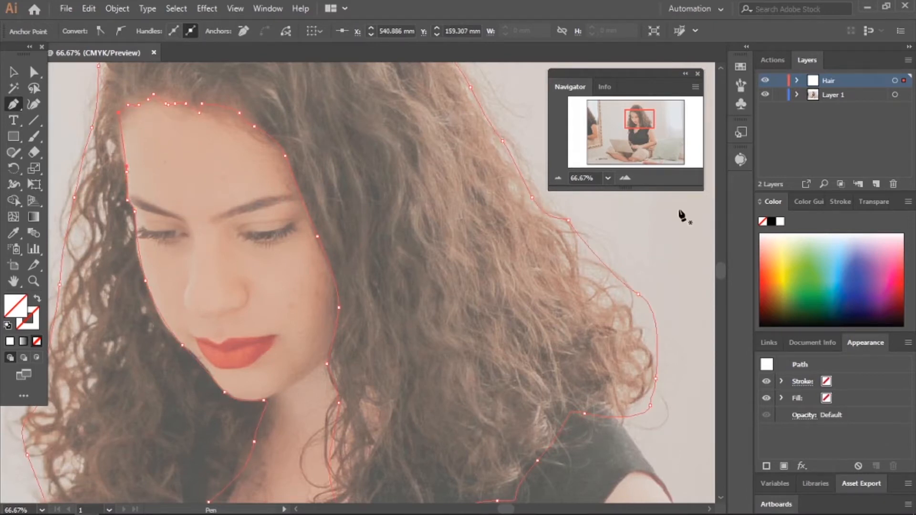
Step: Fill the closed hair shape with black and select the whole shape
key("ctrl+minus")
key("ctrl+minus")
left_click(770, 224)
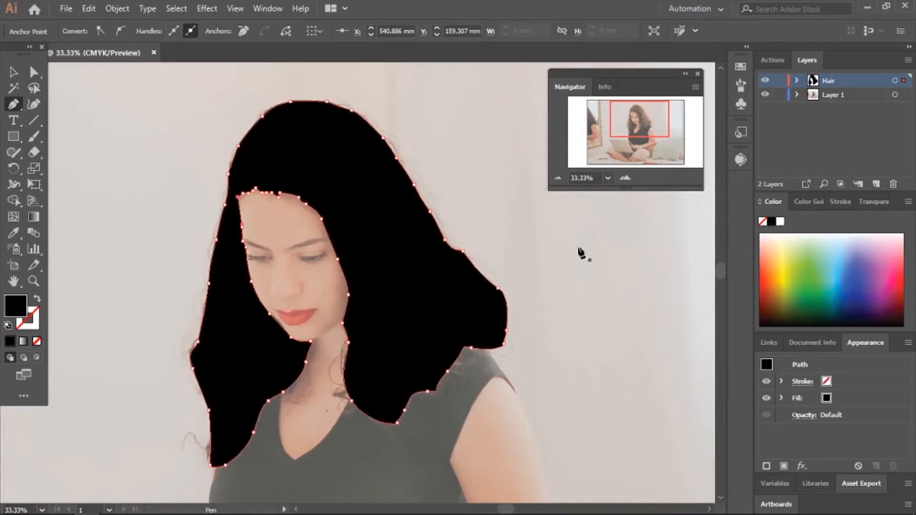
left_click(13, 72)
left_click(123, 129)
left_click(422, 272)
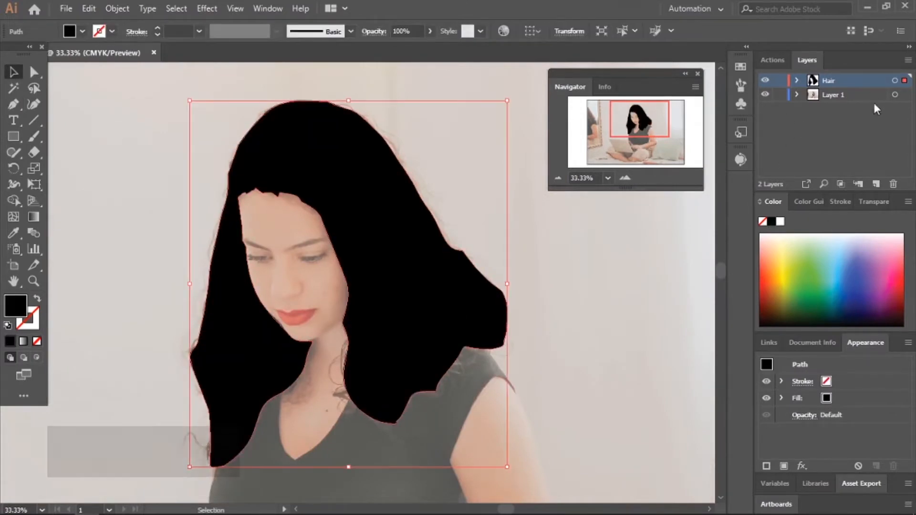
Step: Hide and lock the Hair layer, and add a new layer named Face
left_click(765, 80)
left_click(875, 184)
left_click(779, 94)
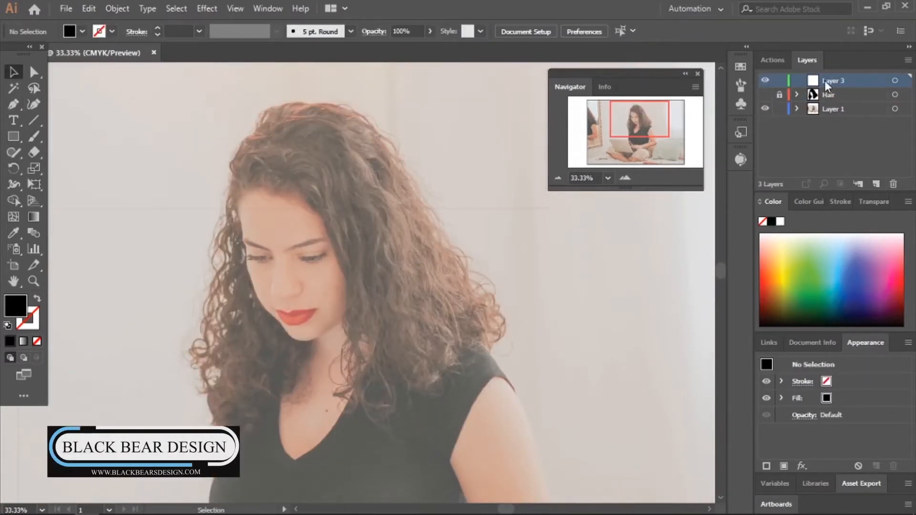
double_click(845, 82)
type("Face")
left_click(830, 132)
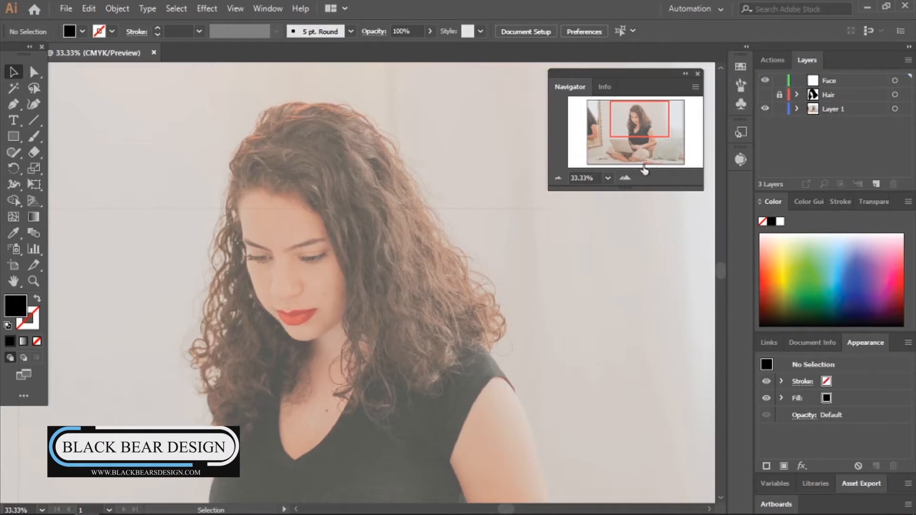
Step: Start the face outline with the Pen tool at the temple, following the forehead hairline and cheek down to the jaw
key("ctrl+plus")
key("ctrl+plus")
left_click_drag(230, 169, 314, 186)
key("p")
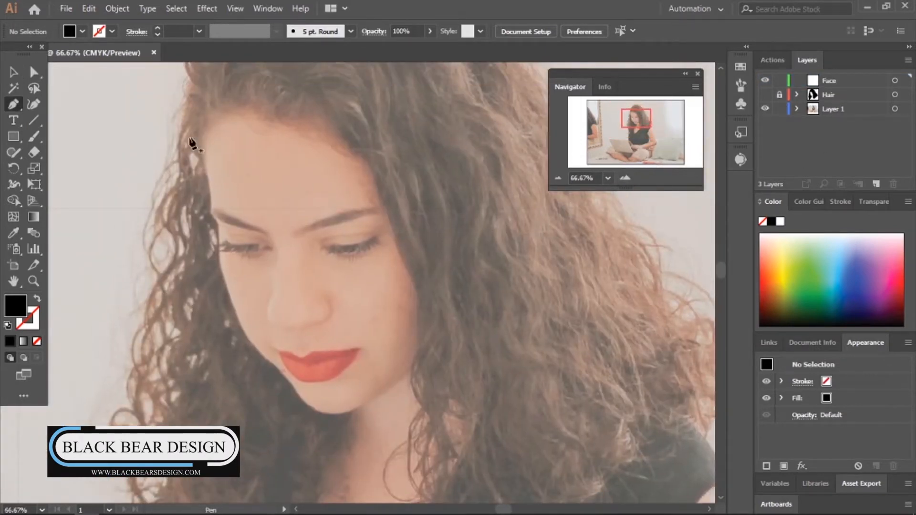
left_click_drag(203, 131, 370, 169)
left_click_drag(384, 204, 388, 213)
left_click_drag(402, 253, 411, 272)
left_click_drag(416, 289, 404, 375)
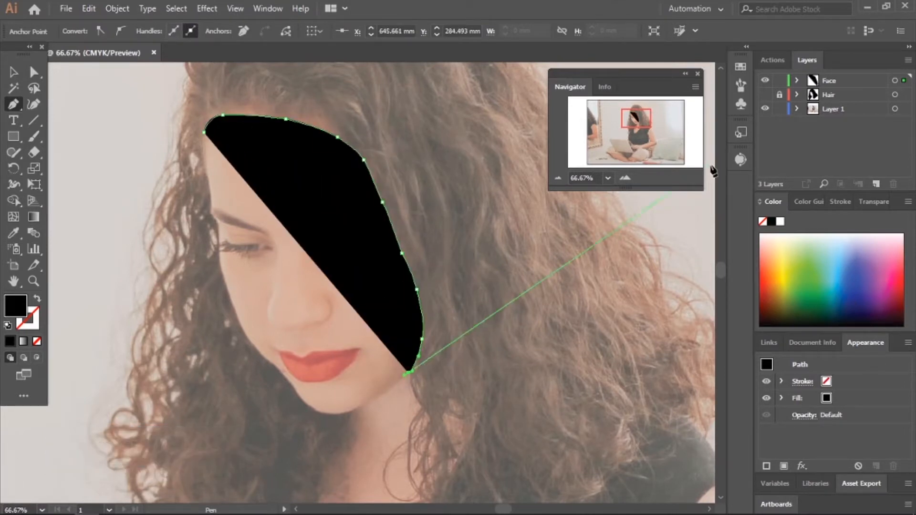
Step: Remove the face path's fill and continue the outline along the jaw and around the underside of the chin
key("ctrl+plus")
left_click_drag(334, 298, 384, 271)
left_click(37, 341)
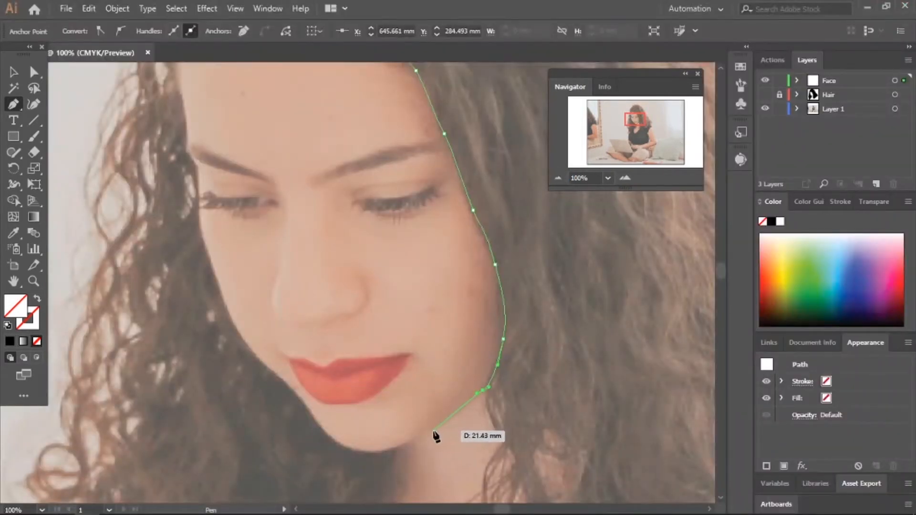
left_click(434, 431)
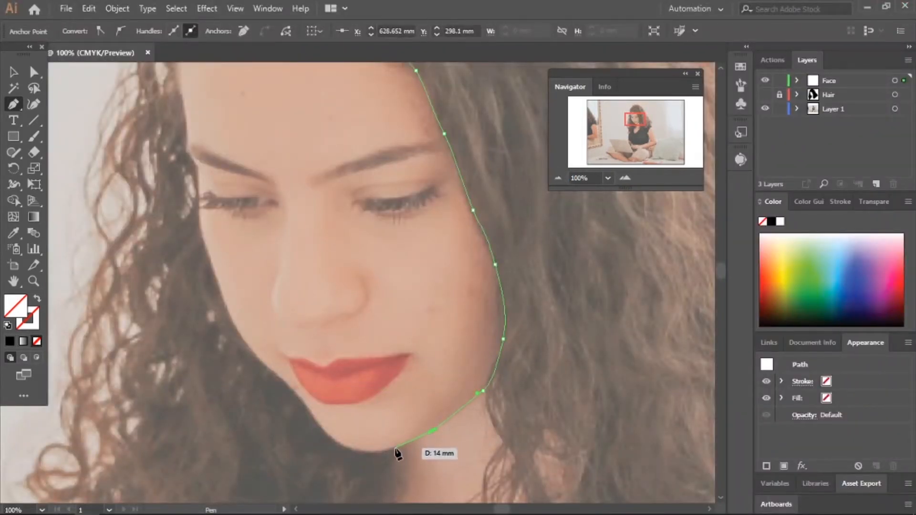
left_click_drag(395, 450, 388, 454)
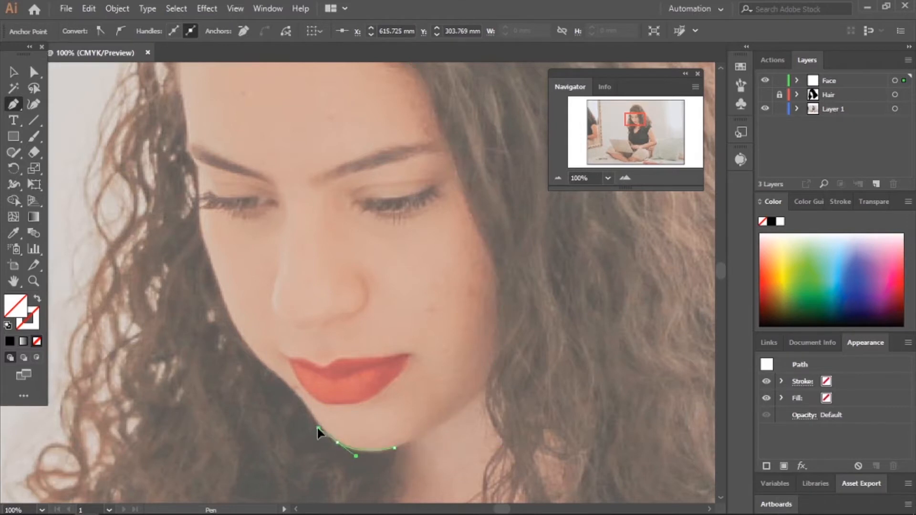
left_click(313, 425)
left_click(309, 407)
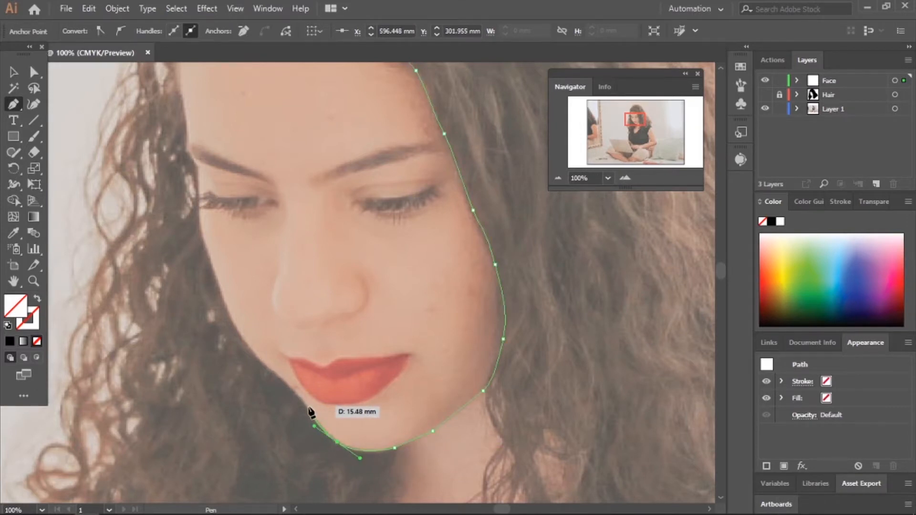
Step: Trace the opposite cheek up past the eye and eyebrow, closing the face outline at the temple
left_click(277, 375)
left_click_drag(232, 328, 226, 309)
left_click_drag(634, 115, 633, 111)
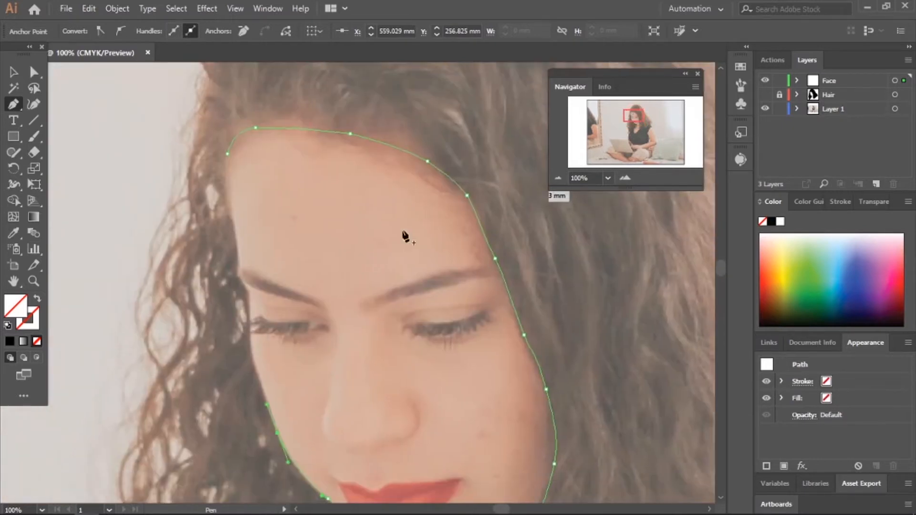
left_click(251, 352)
left_click(249, 315)
left_click_drag(237, 270, 237, 266)
left_click_drag(235, 226, 233, 221)
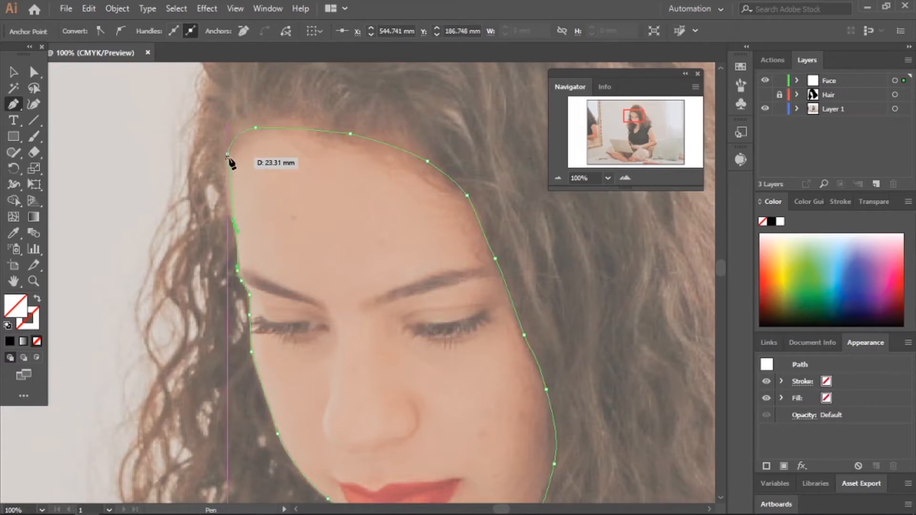
left_click_drag(227, 154, 233, 140)
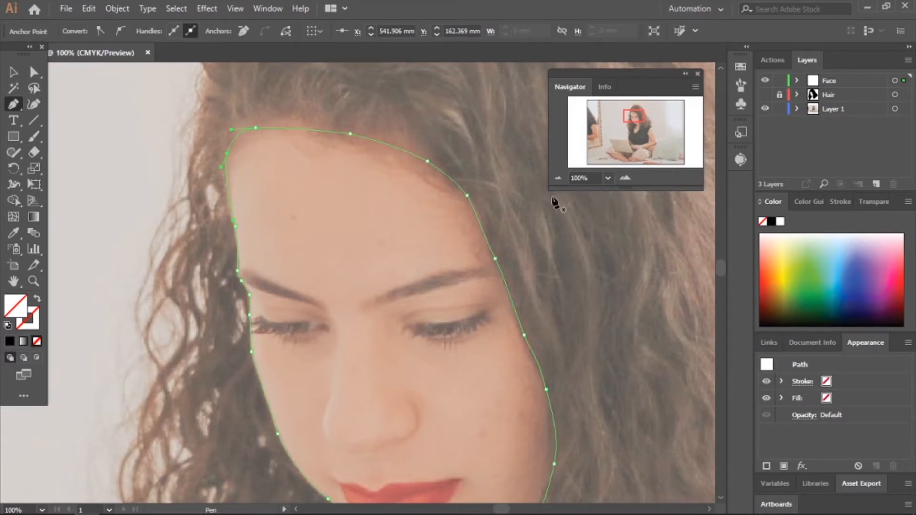
Step: Fill the face shape with the skin colour sampled from the forehead and set its opacity to 100%
left_click(556, 177)
left_click(556, 178)
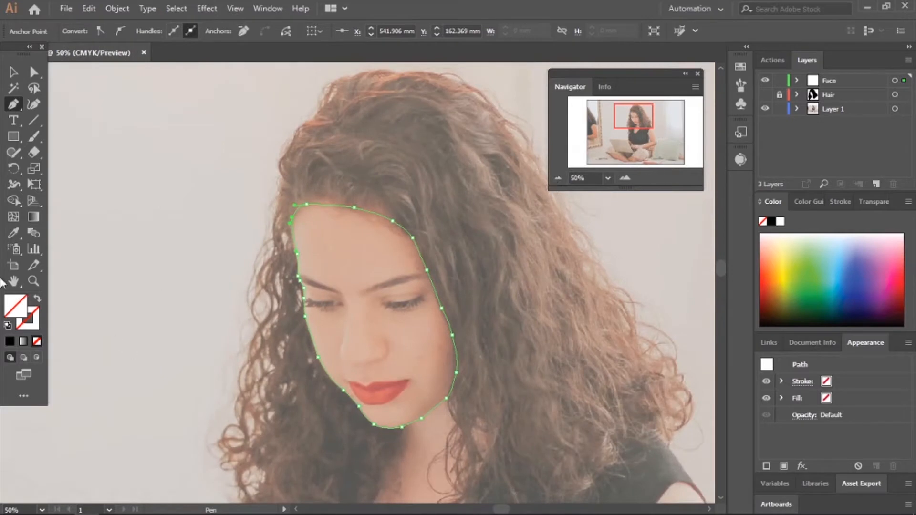
left_click(322, 262)
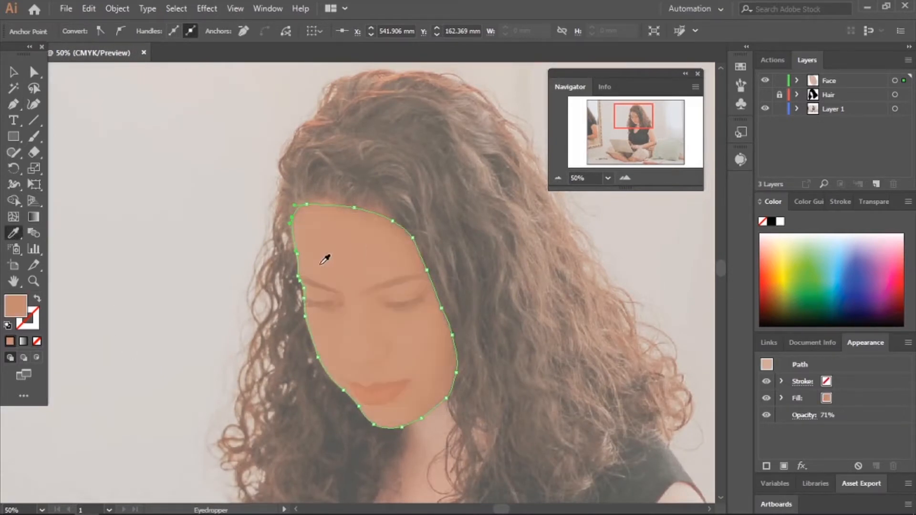
left_click(14, 72)
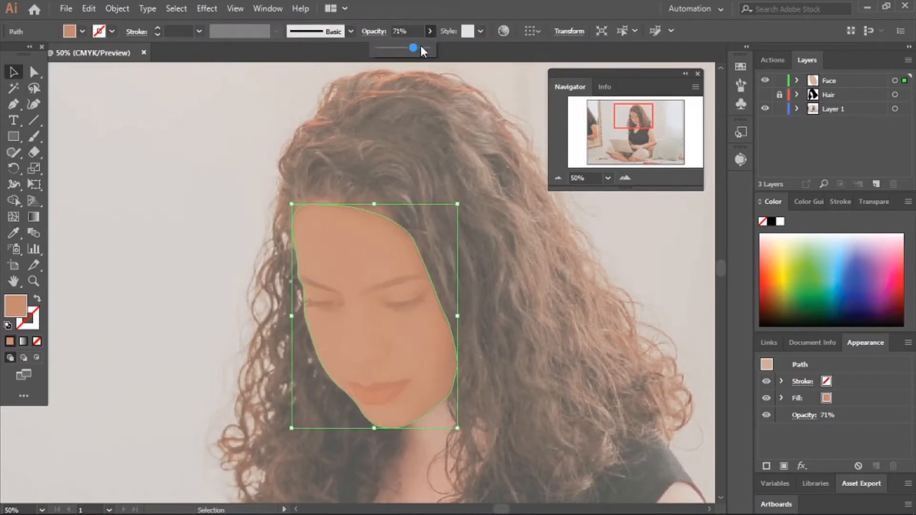
left_click_drag(420, 50, 428, 48)
left_click(180, 164)
Step: Show the Hair layer and stretch the upper edge of the face shape upward to cover the gap at the hairline
left_click(765, 94)
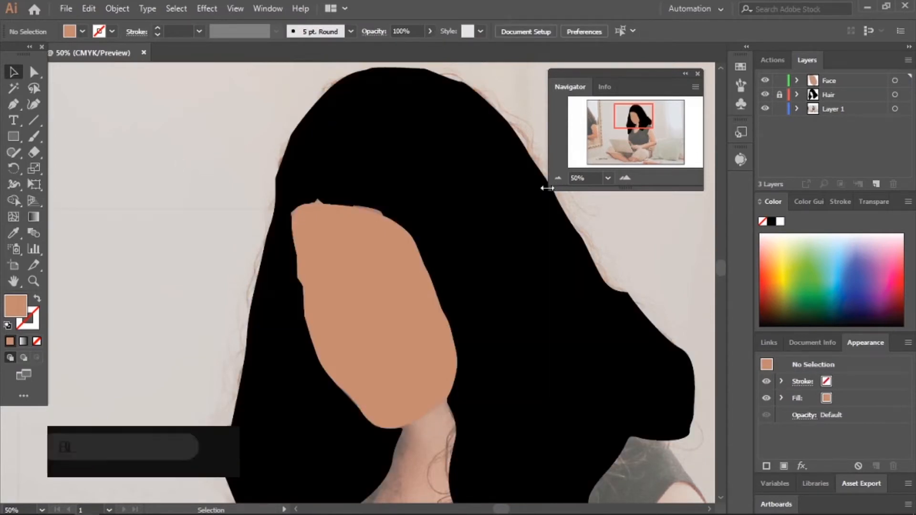
left_click(562, 176)
left_click(625, 177)
left_click(349, 221)
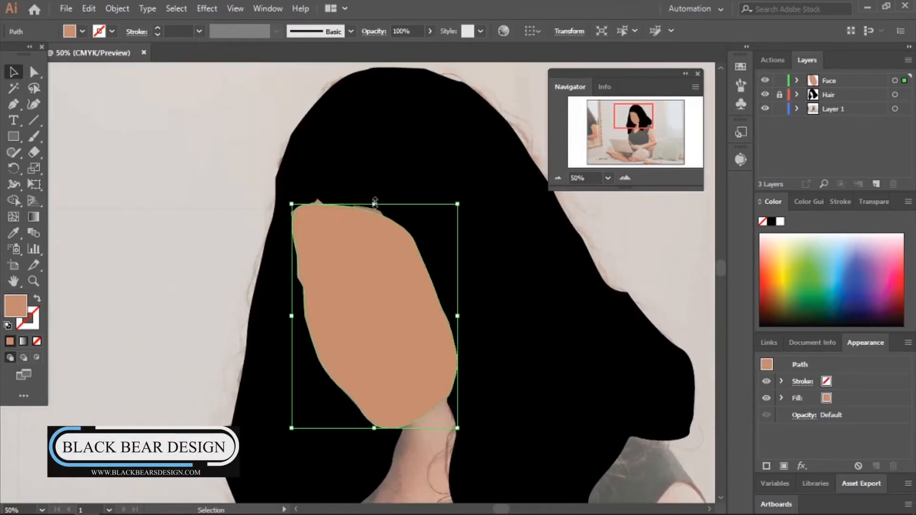
left_click_drag(375, 203, 376, 191)
left_click(268, 210)
Step: Move the Face layer below Hair and widen the face shape slightly outward beneath the hair
left_click(859, 91)
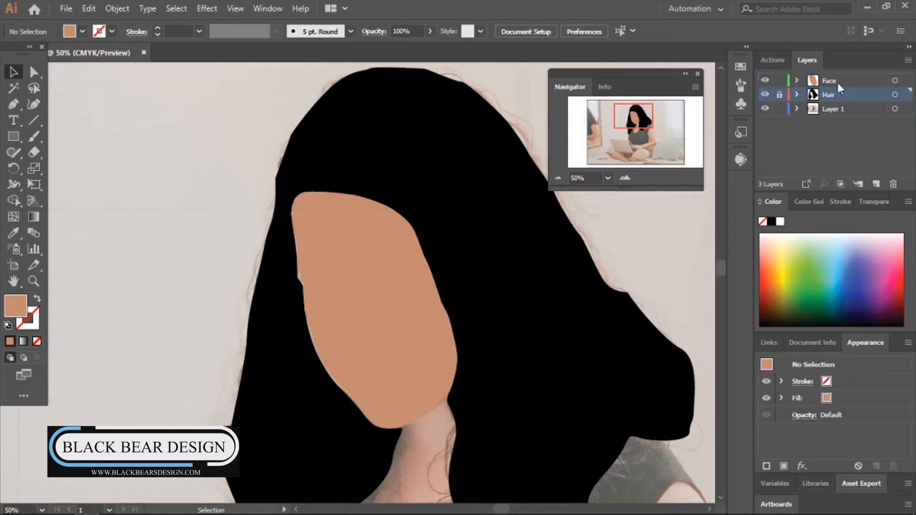
left_click_drag(837, 82, 835, 100)
left_click(302, 306)
left_click_drag(291, 309, 290, 309)
left_click(123, 198)
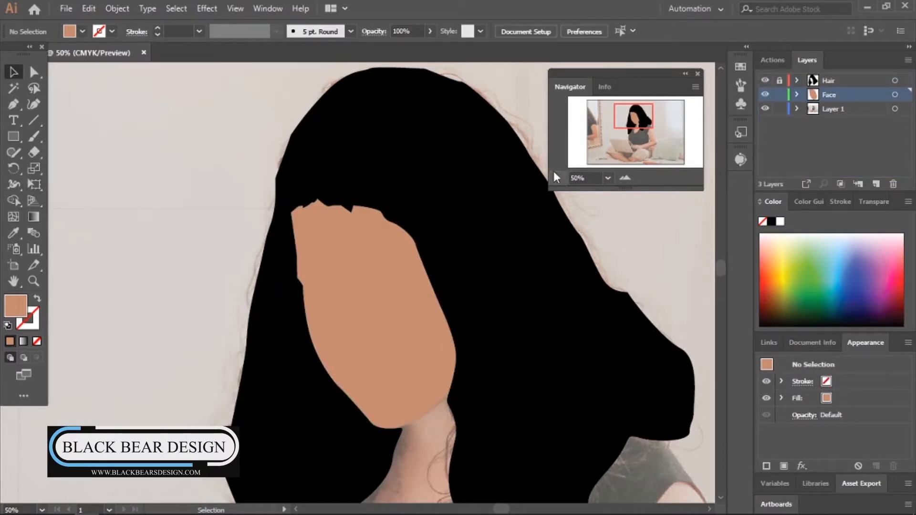
Step: Hide the Hair and Face layers with Face and Layer 1 locked, and add a new layer above Hair
left_click(765, 80)
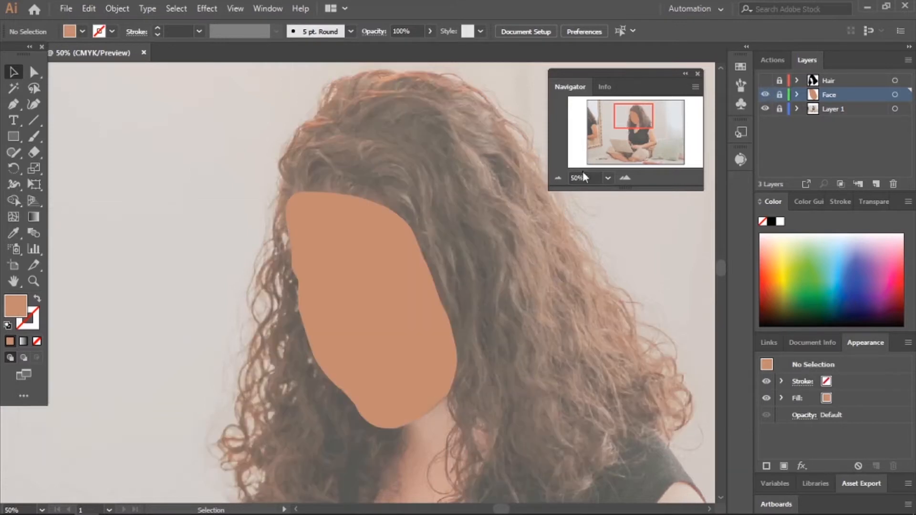
left_click(765, 94)
left_click(556, 179)
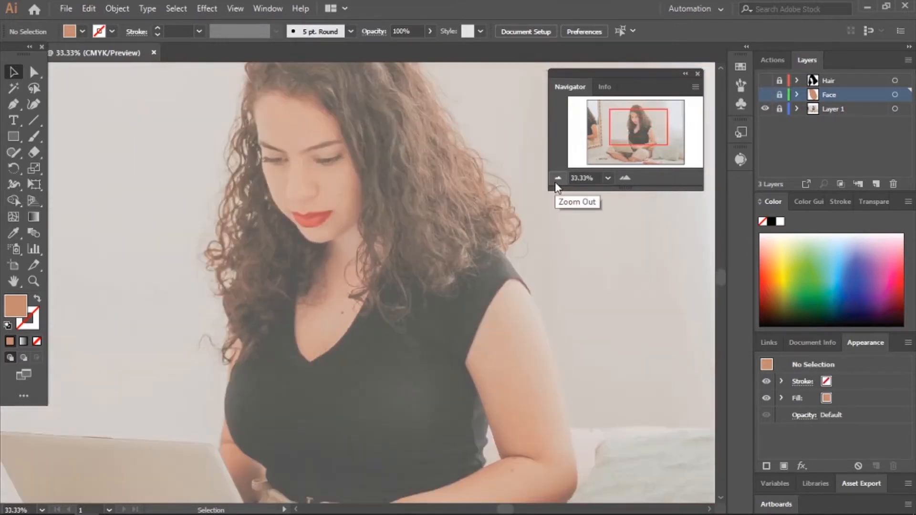
left_click(557, 179)
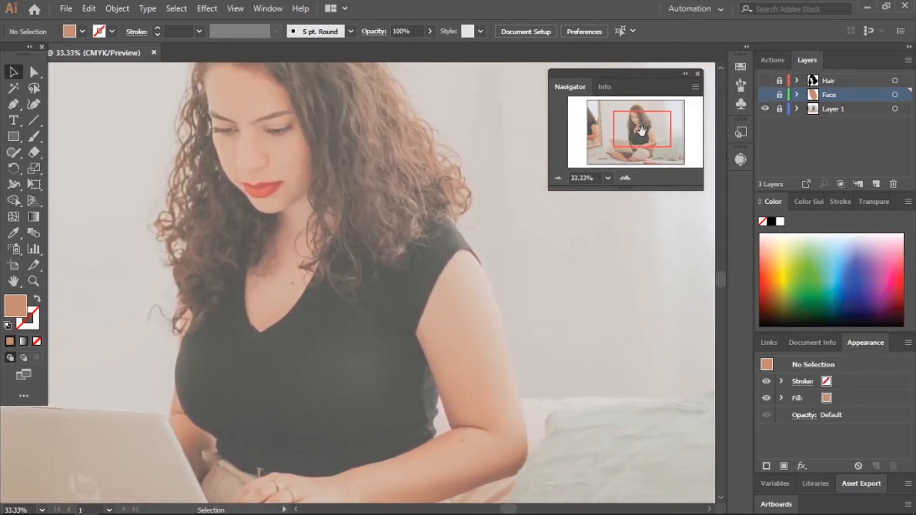
left_click(875, 184)
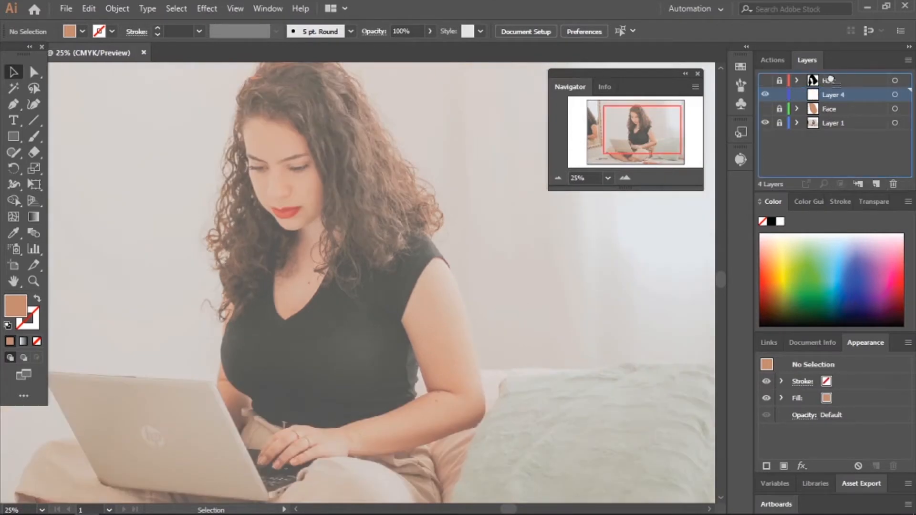
left_click_drag(830, 80, 829, 77)
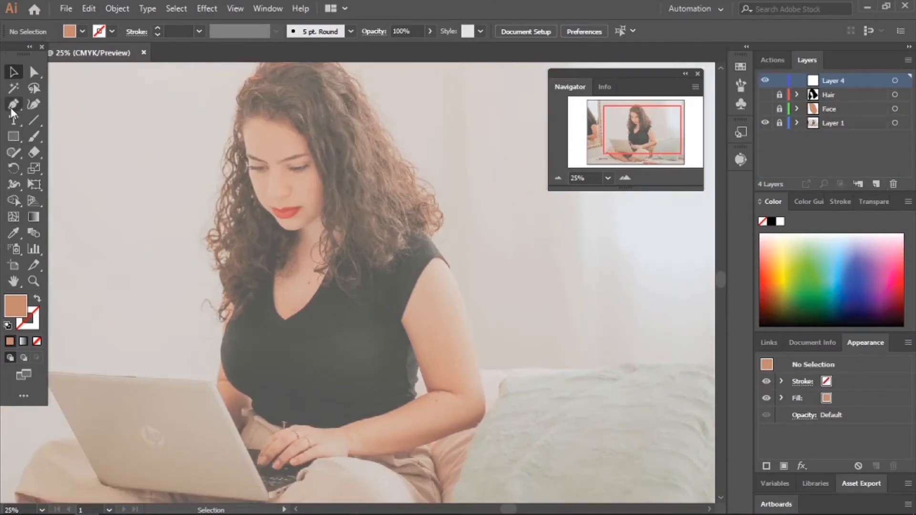
Step: Start the shirt outline with the Pen tool over the shoulder, around the sleeve tip and down to the armpit
left_click(624, 177)
left_click(433, 213)
left_click(447, 218)
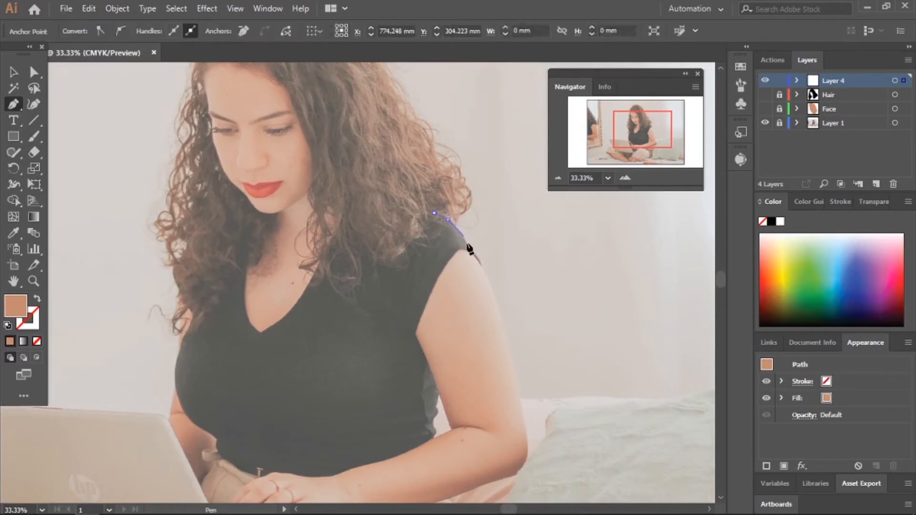
left_click(455, 252)
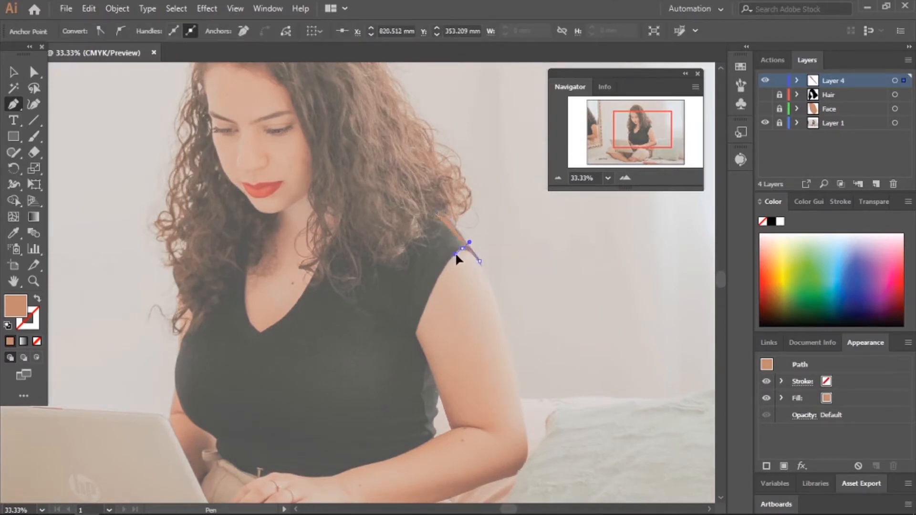
left_click(415, 357)
left_click(624, 177)
left_click_drag(642, 130, 642, 135)
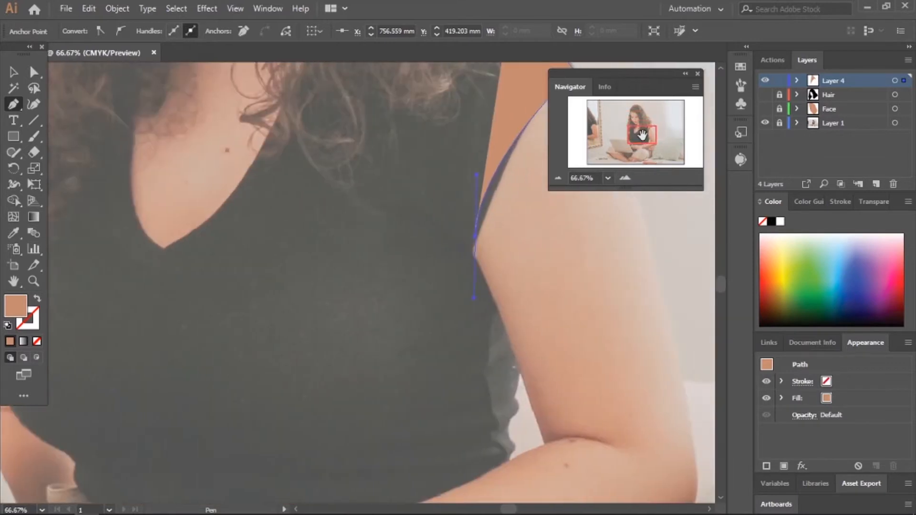
Step: Undo the last curve segment and redraw the sleeve edge down to a corner at the armpit
key("ctrl+z")
left_click_drag(493, 197, 478, 246)
left_click(493, 197)
left_click(472, 252)
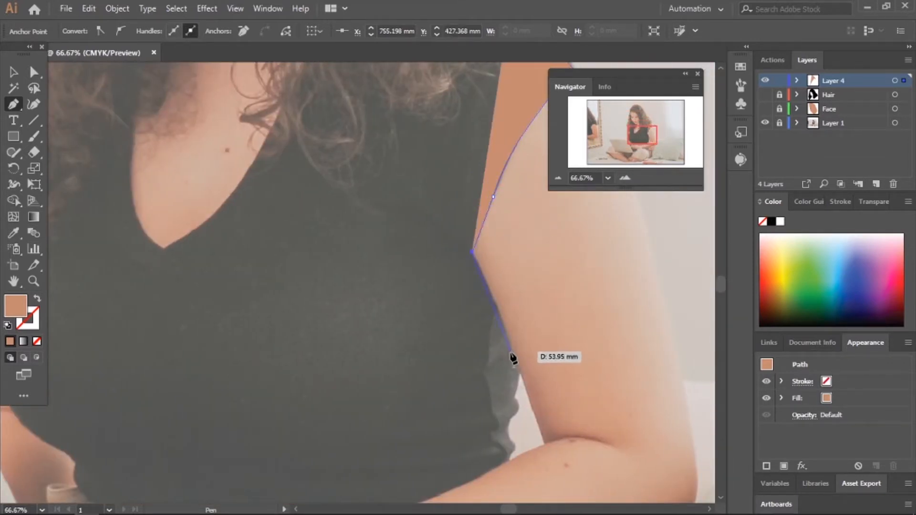
Step: Trace the shirt's side with the Pen tool from the armpit down to where it meets the forearm
left_click(518, 364)
left_click(514, 398)
left_click(506, 432)
left_click(506, 443)
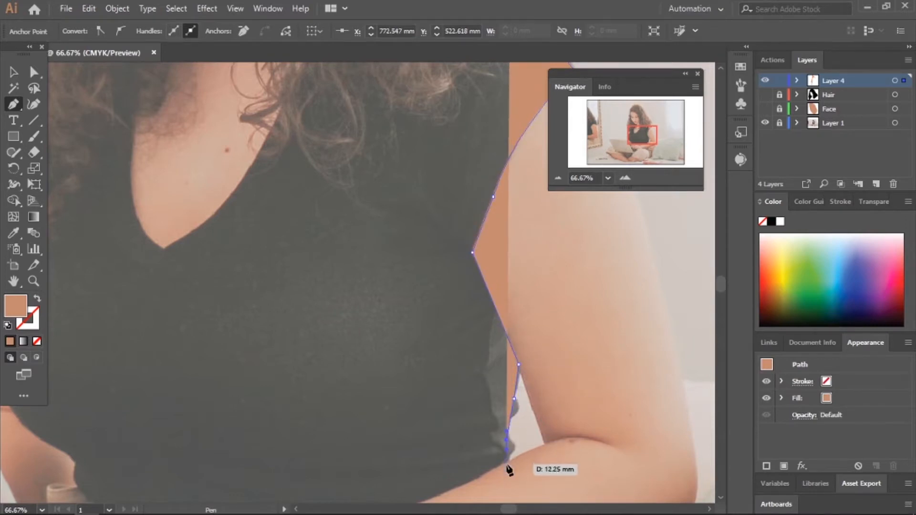
left_click(506, 462)
Step: Continue the shirt outline along the forearm's upper edge and over the wrist to the back of the hand
left_click_drag(642, 134, 640, 142)
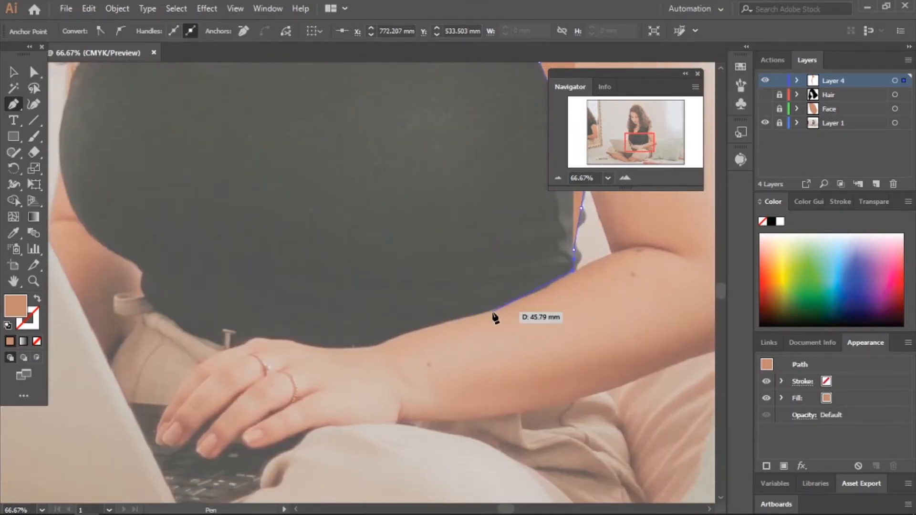
left_click(493, 312)
left_click(391, 338)
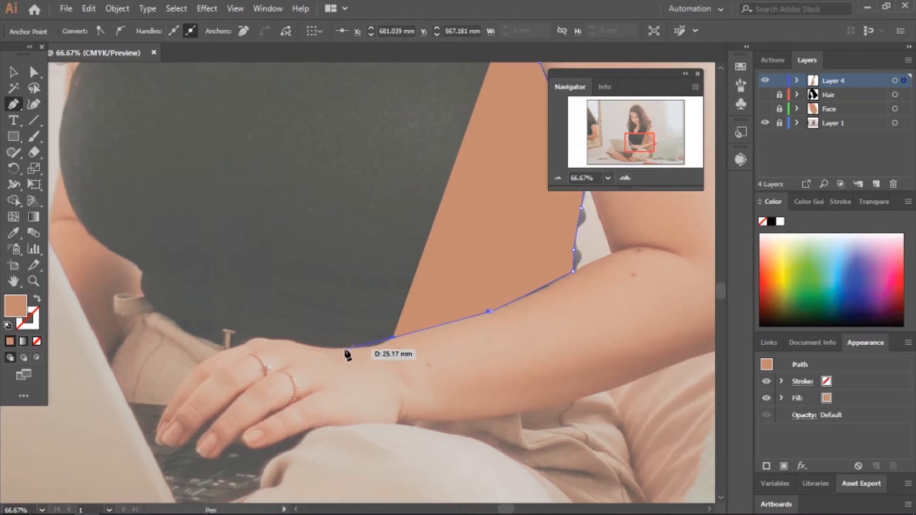
left_click_drag(302, 343, 236, 347)
left_click_drag(232, 342, 235, 340)
left_click(558, 179)
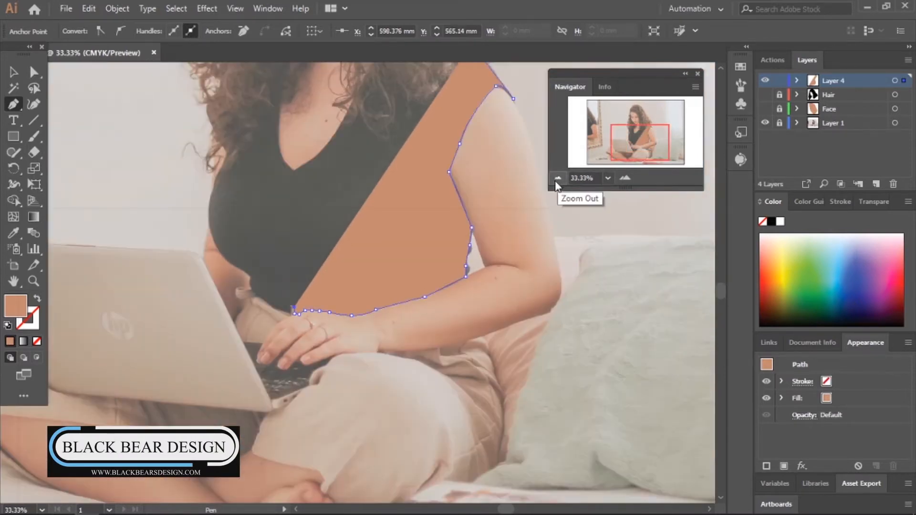
left_click(625, 178)
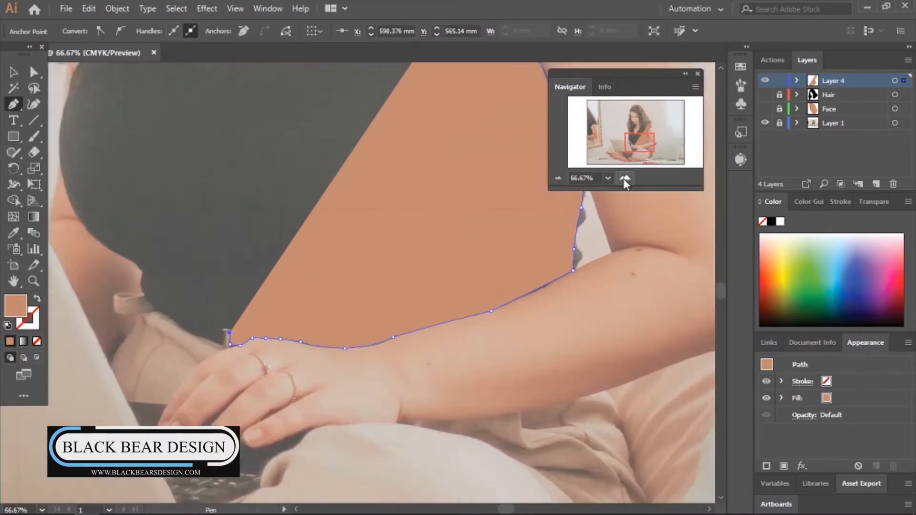
Step: Undo the last anchors by the waistband and redraw the outline along the fingers to the laptop's edge
key("ctrl+z")
key("ctrl+z")
key("ctrl+z")
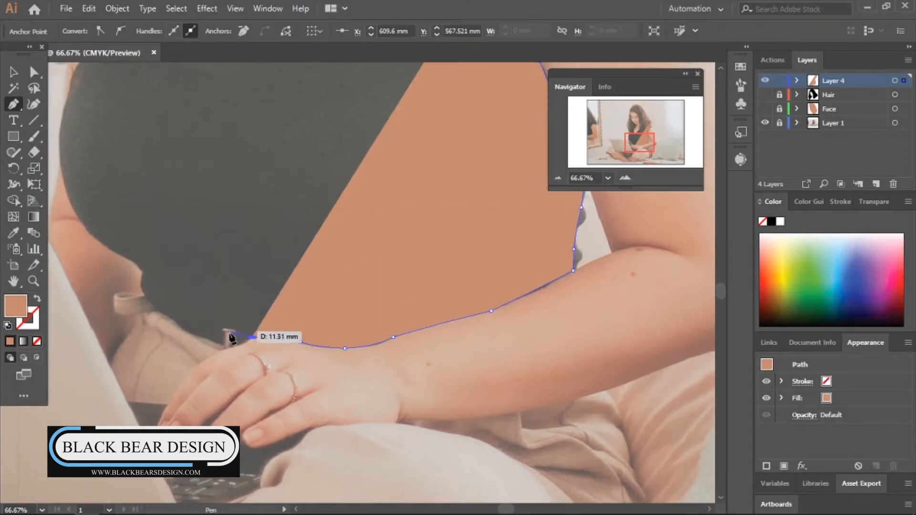
left_click(242, 343)
left_click(220, 351)
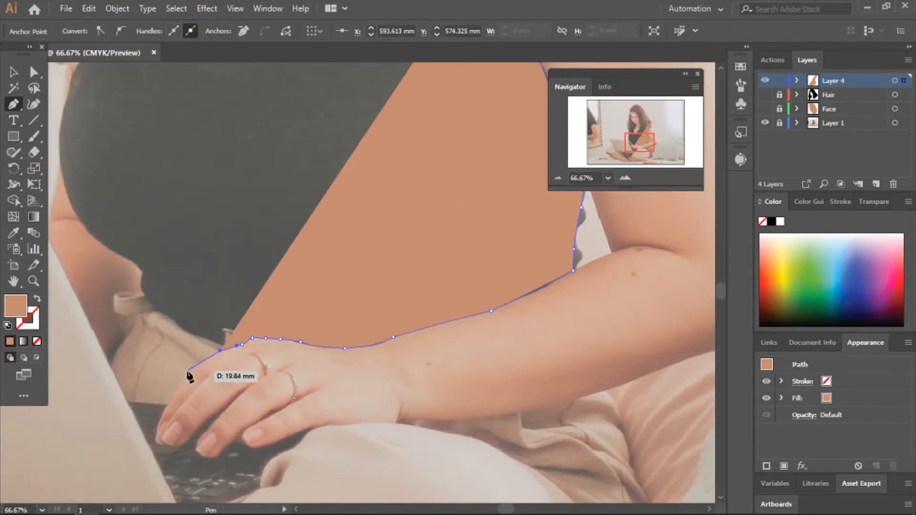
left_click_drag(186, 372, 142, 401)
left_click(127, 403)
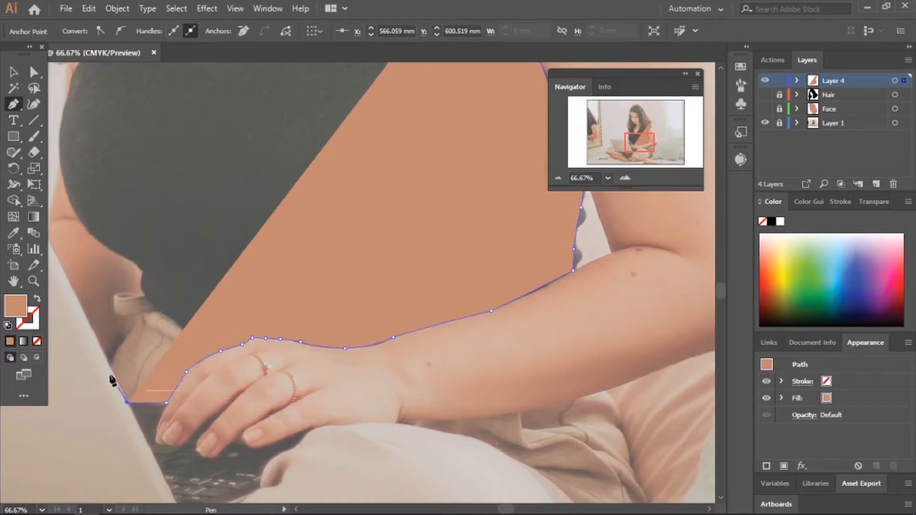
Step: Set the path's fill to None and carry the outline up from the laptop edge past the waistband to the waist
left_click(111, 367)
left_click_drag(126, 336, 130, 332)
left_click(37, 341)
left_click(147, 312)
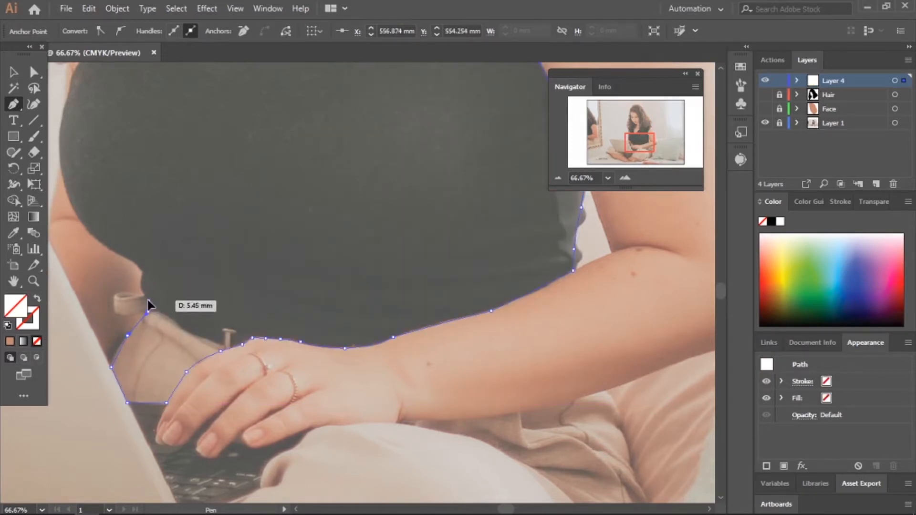
left_click(141, 284)
left_click(141, 270)
Step: Trace the opposite side of the torso from the waist up to the armhole beneath the hair
left_click_drag(85, 229, 75, 203)
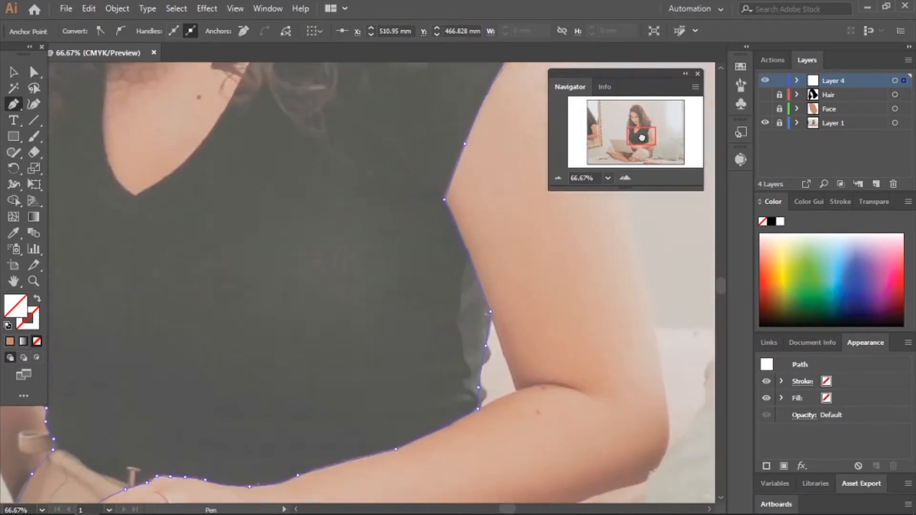
left_click_drag(642, 138, 634, 133)
left_click_drag(218, 322, 226, 303)
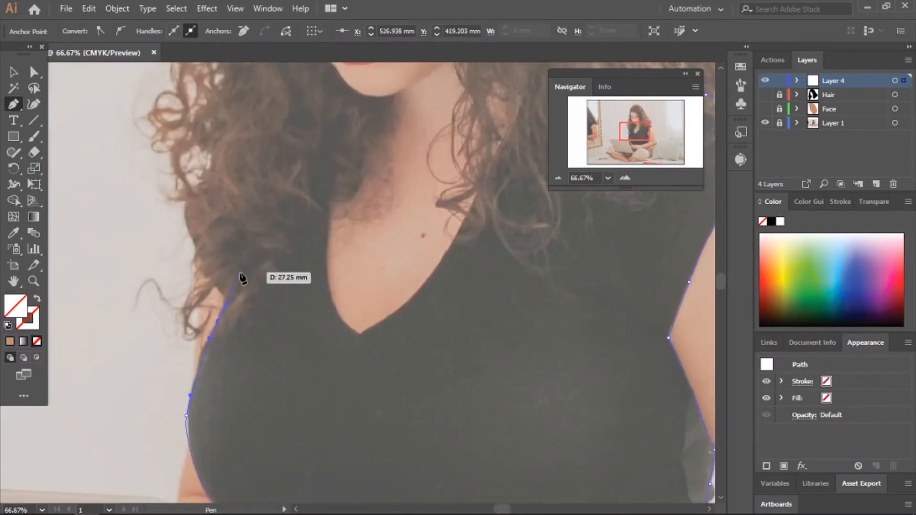
left_click_drag(243, 269, 247, 263)
Step: Extend the outline under the hair to a peak beside the chin, and trace down the neckline to its V point
left_click_drag(643, 125, 641, 117)
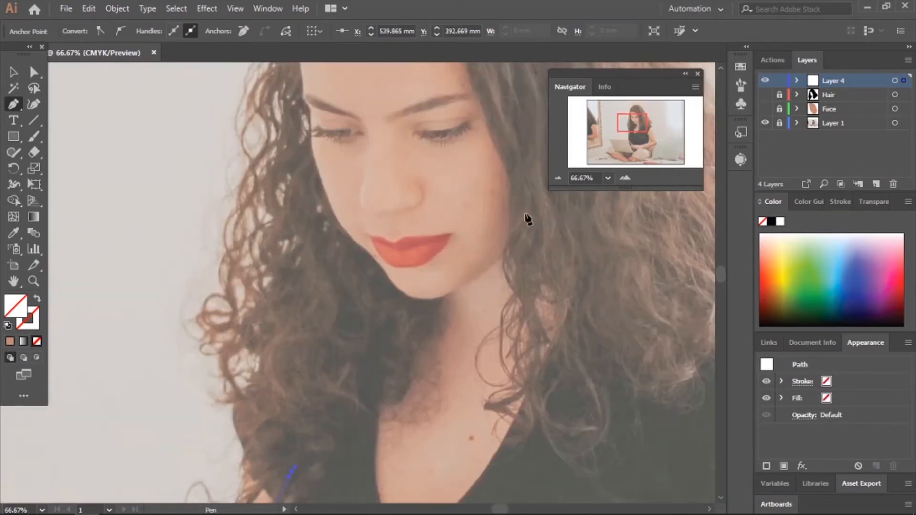
left_click_drag(329, 371, 331, 378)
left_click_drag(375, 299, 384, 391)
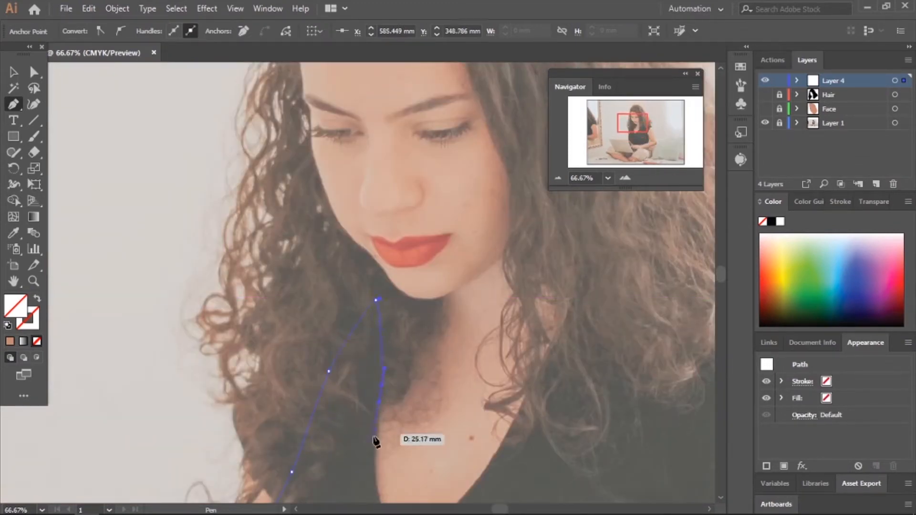
left_click_drag(372, 442, 373, 453)
left_click_drag(625, 126, 635, 129)
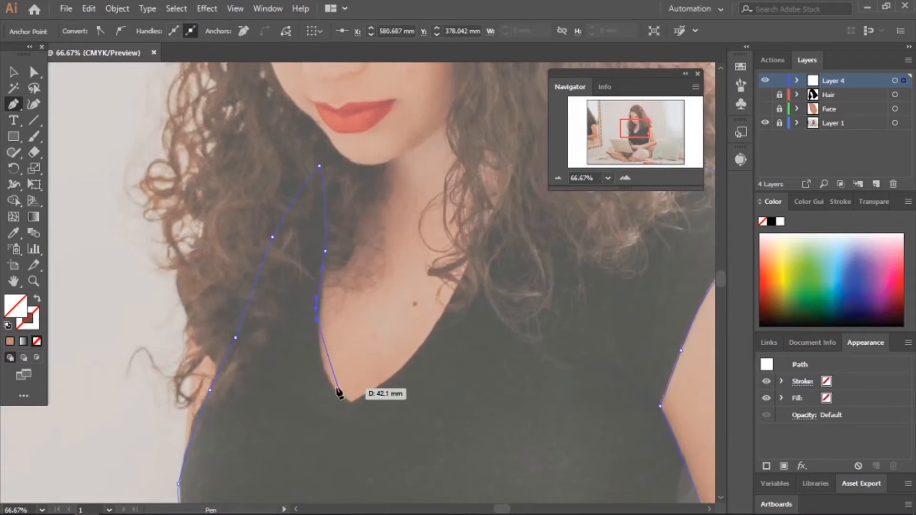
left_click_drag(324, 376, 333, 386)
left_click(351, 404)
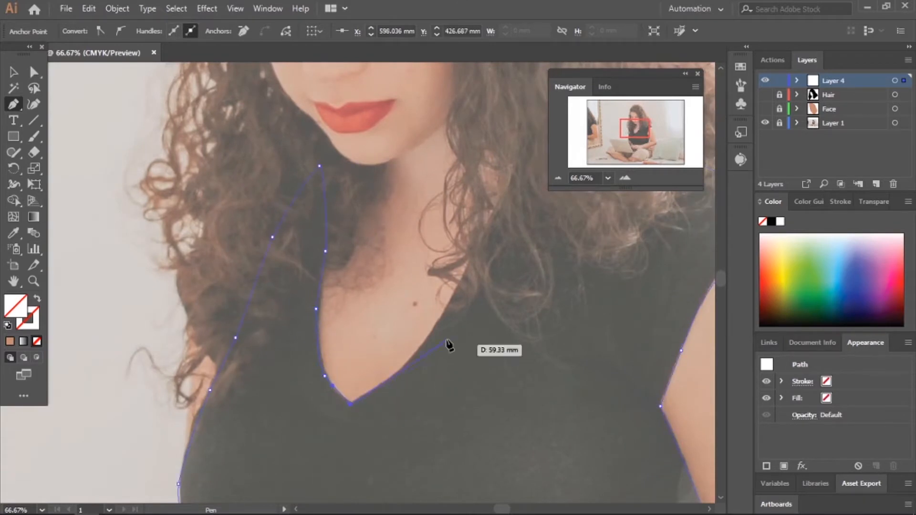
Step: Trace the other side of the neckline up beneath the hair and close the shirt outline at the shoulder's starting point
left_click_drag(436, 327, 455, 292)
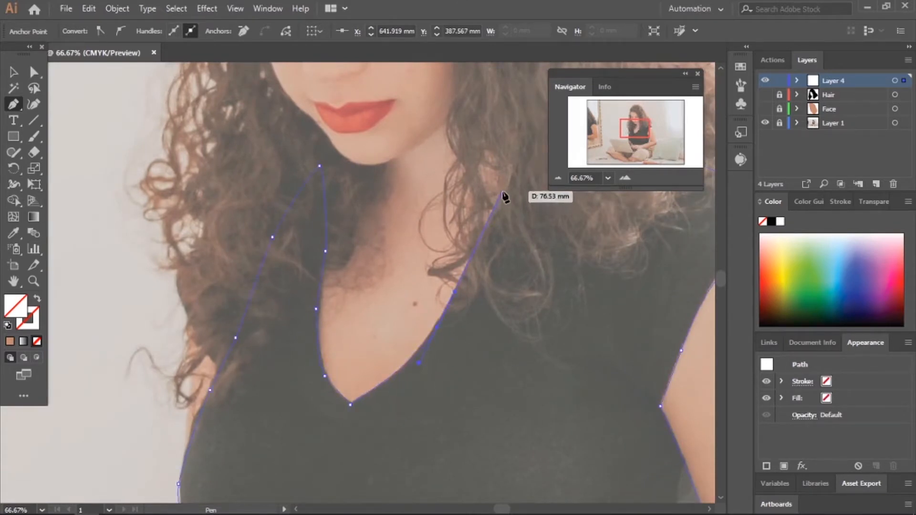
left_click(504, 192)
left_click_drag(634, 127, 642, 123)
left_click_drag(338, 266, 338, 261)
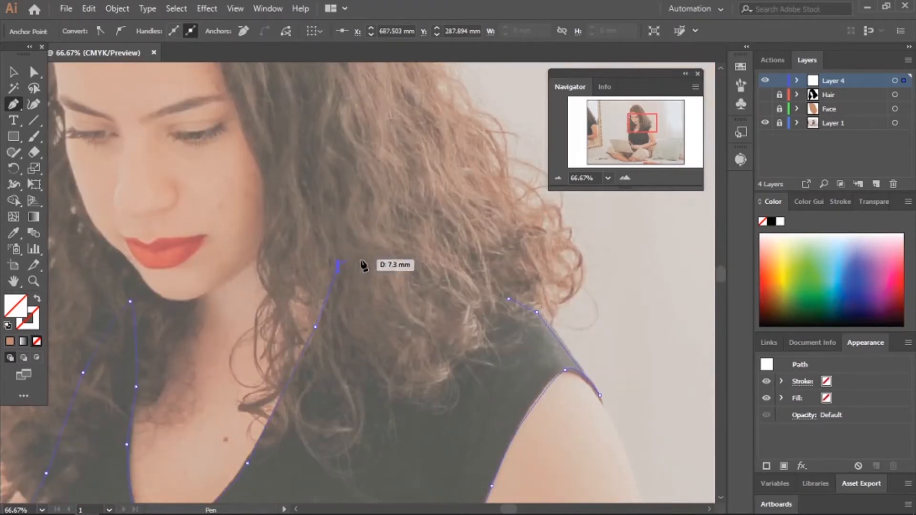
left_click(508, 299)
Step: Deselect the shirt outline and add a new layer above Layer 4
left_click_drag(642, 123, 637, 131)
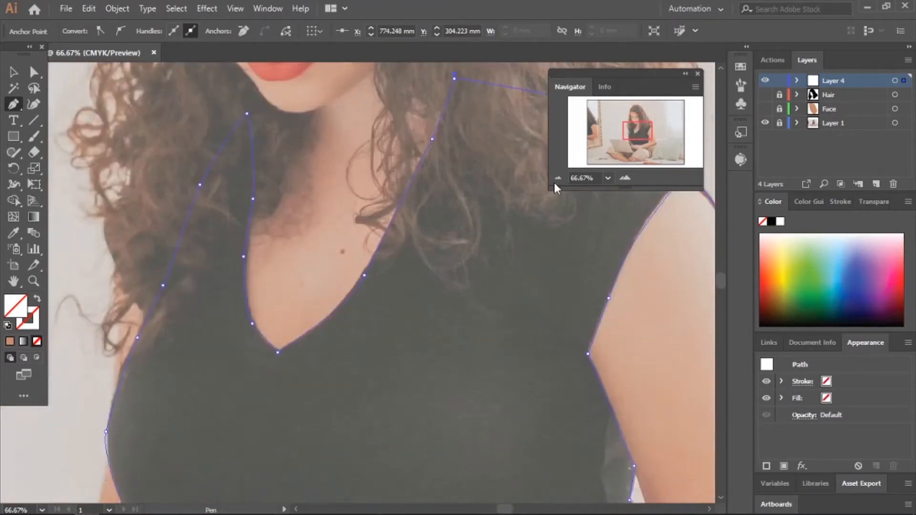
left_click(557, 177)
left_click(557, 178)
left_click(14, 72)
left_click(79, 155)
left_click(875, 184)
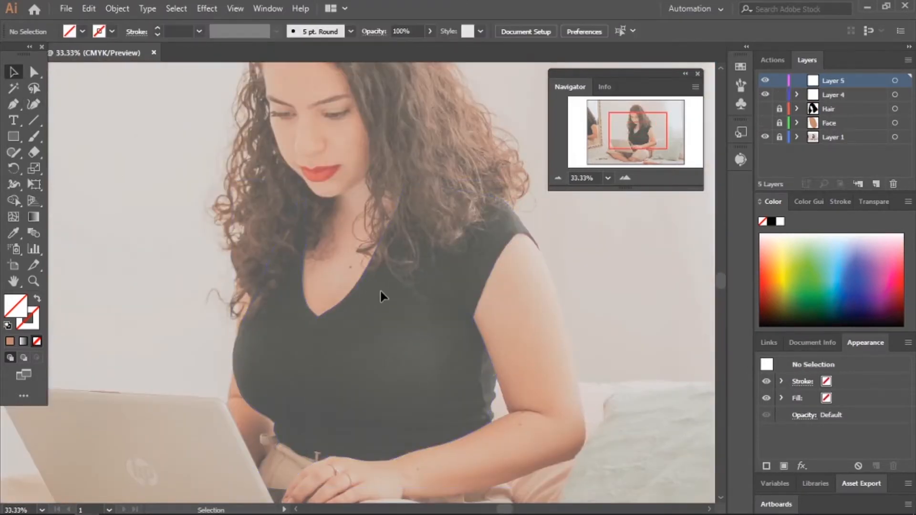
left_click(625, 178)
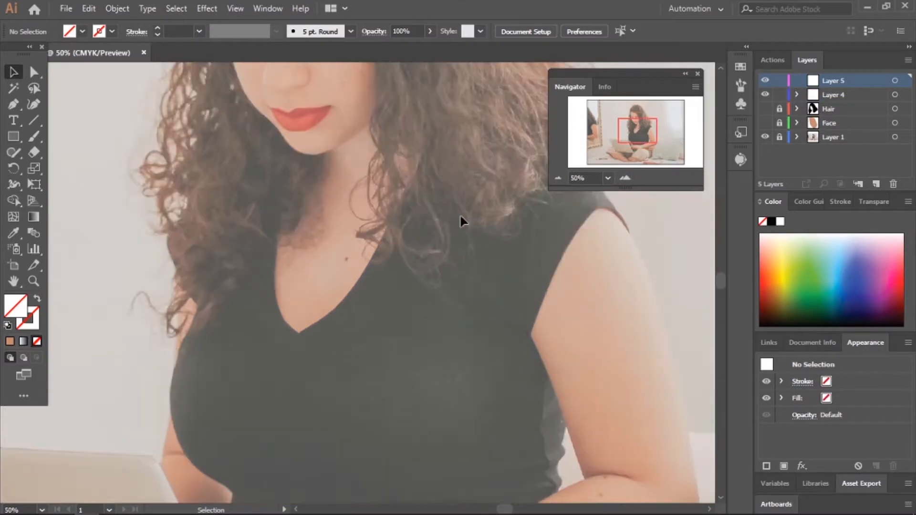
Step: Lock Layer 4 and start the neck shape with the Pen tool from the neckline's V point up beneath the hair
left_click(13, 104)
left_click(299, 333)
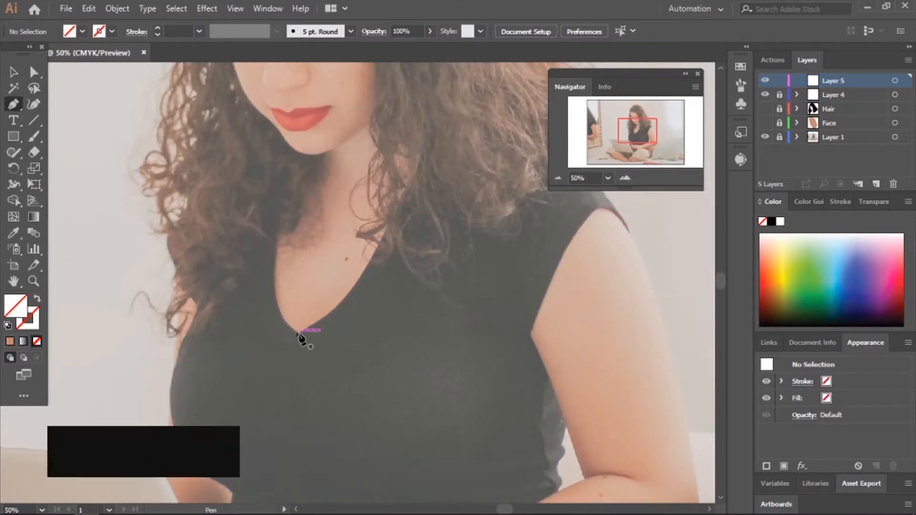
left_click(335, 317)
left_click(351, 293)
left_click(367, 269)
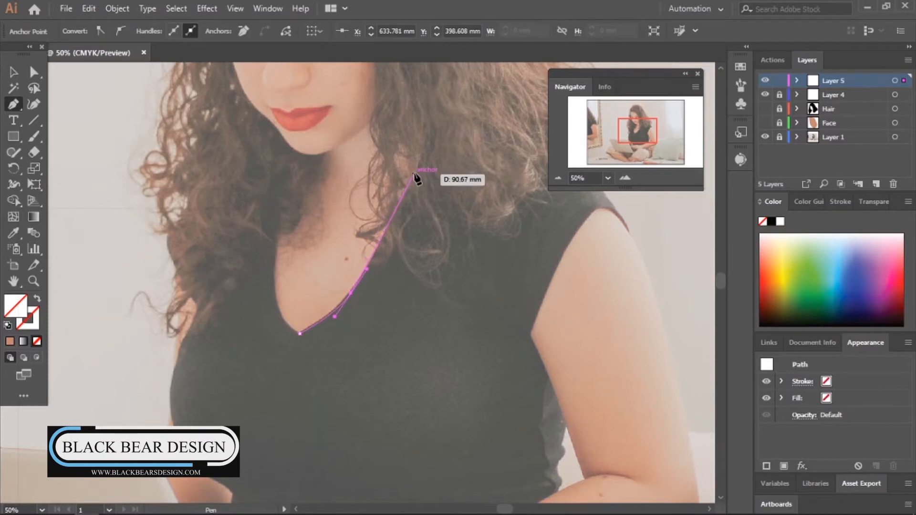
left_click_drag(413, 175, 415, 169)
left_click_drag(427, 134, 468, 227)
left_click(469, 221)
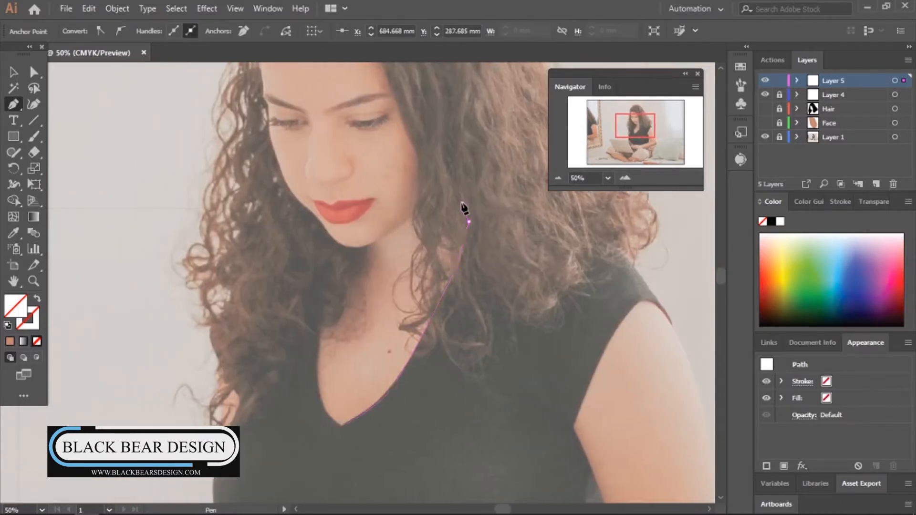
Step: Trace the neck shape along the jaw and chin, down the opposite neckline edge, and close it at the V point
left_click(624, 178)
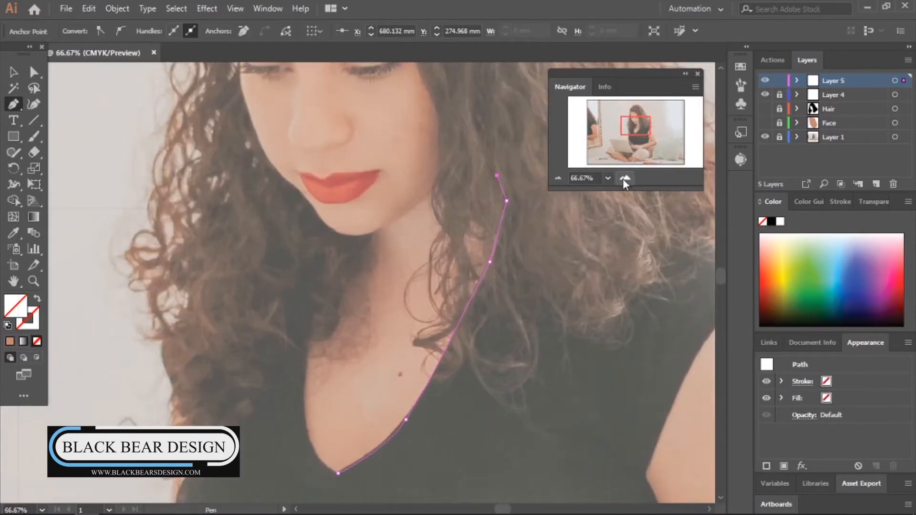
left_click(452, 180)
left_click(422, 201)
left_click_drag(357, 237, 316, 258)
left_click(313, 256)
left_click_drag(306, 361, 306, 365)
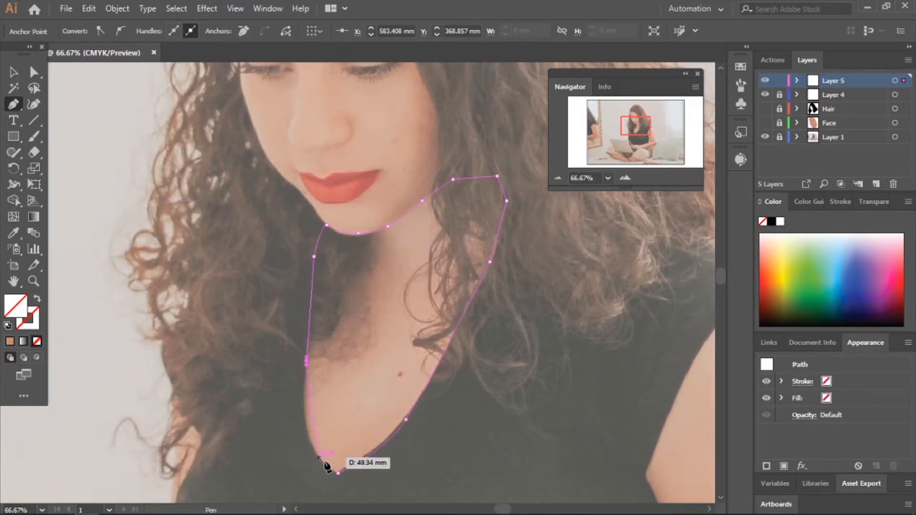
left_click_drag(337, 473, 348, 479)
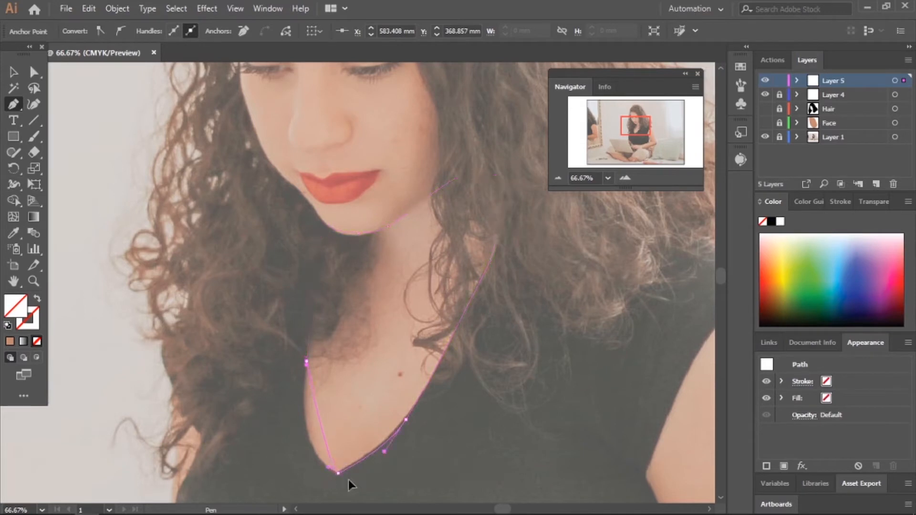
Step: Fill the neck shape with the skin tone sampled from the photo's chest and set its opacity to 100%
left_click(12, 236)
left_click(382, 368)
left_click(13, 71)
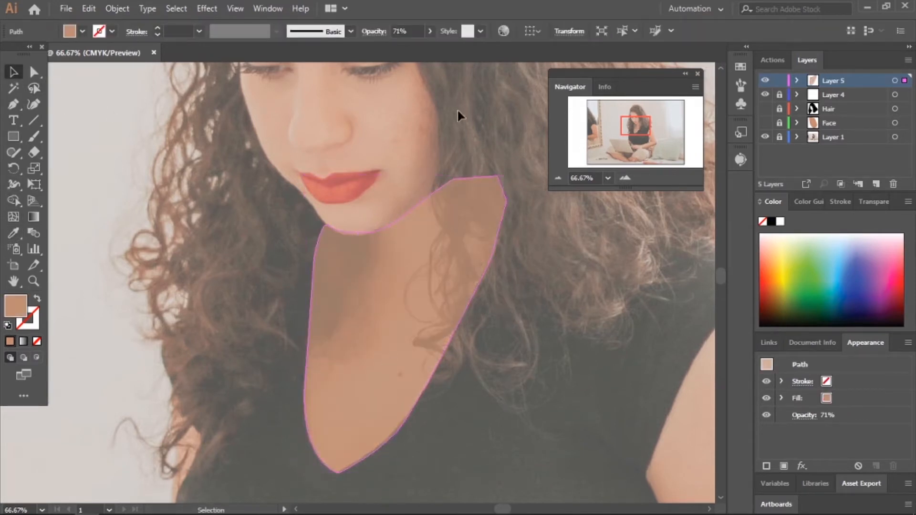
left_click(429, 31)
left_click_drag(411, 48, 427, 47)
Step: Start the arm shape with the Pen tool at the armpit and trace the inner upper arm down to the elbow crease
left_click_drag(636, 128, 649, 136)
left_click(558, 178)
key("p")
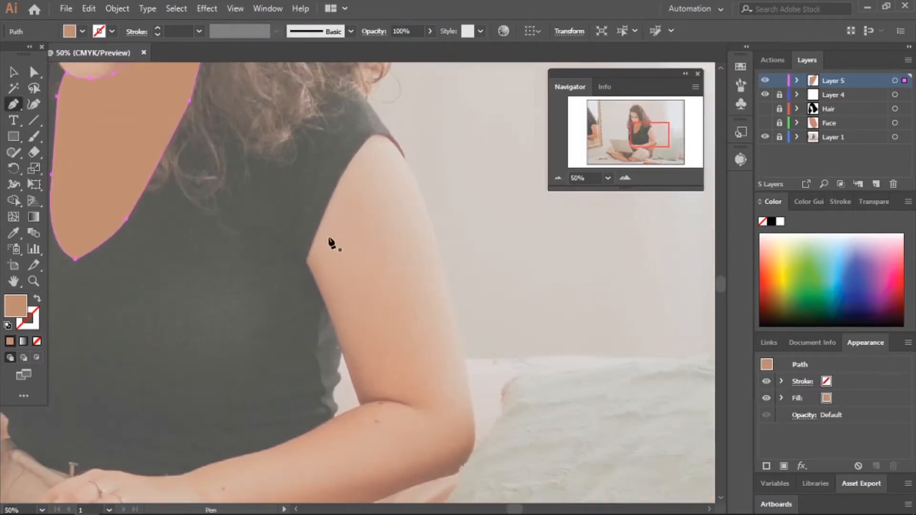
left_click(306, 262)
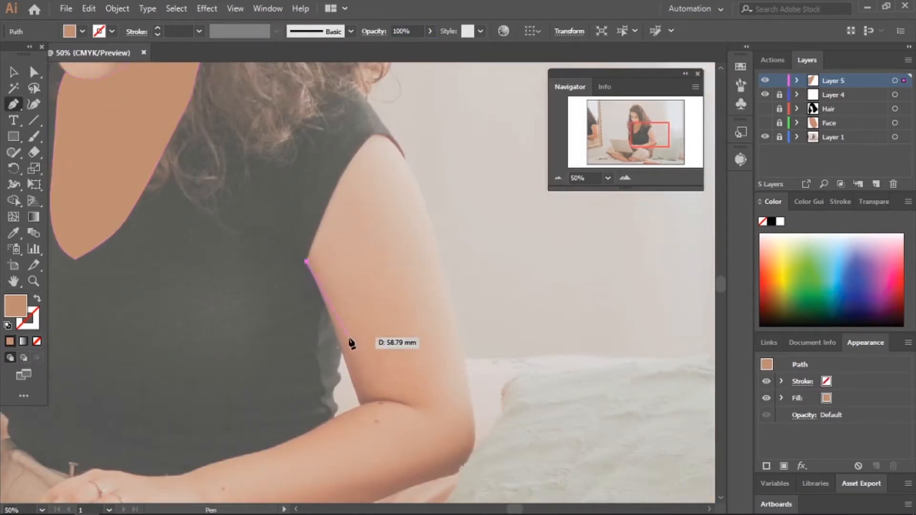
left_click(346, 367)
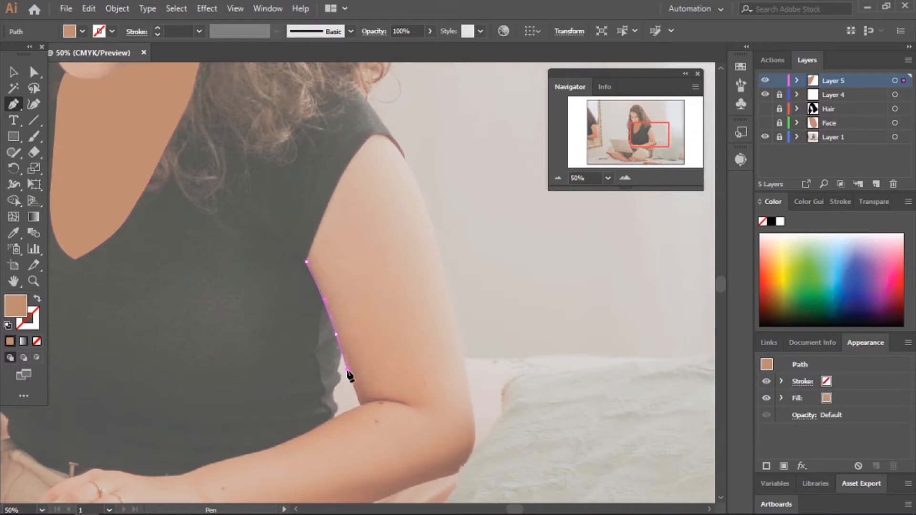
left_click(359, 403)
Step: Try to continue the arm shape from the elbow crease along the forearm's upper edge, and undo the attempted segments
left_click(623, 177)
left_click_drag(648, 136, 648, 142)
left_click(409, 250)
left_click_drag(326, 294, 298, 307)
key("z")
key("x")
key("ctrl+z")
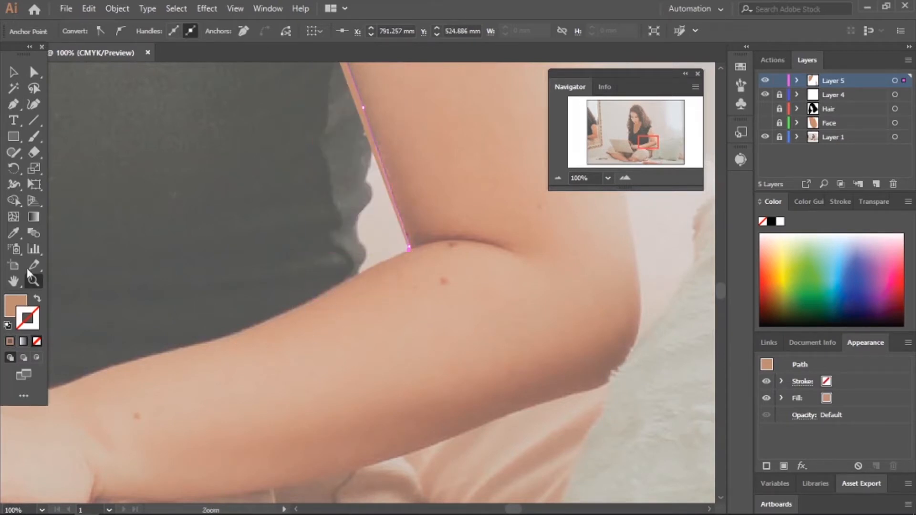
left_click(8, 110)
left_click_drag(409, 248, 409, 261)
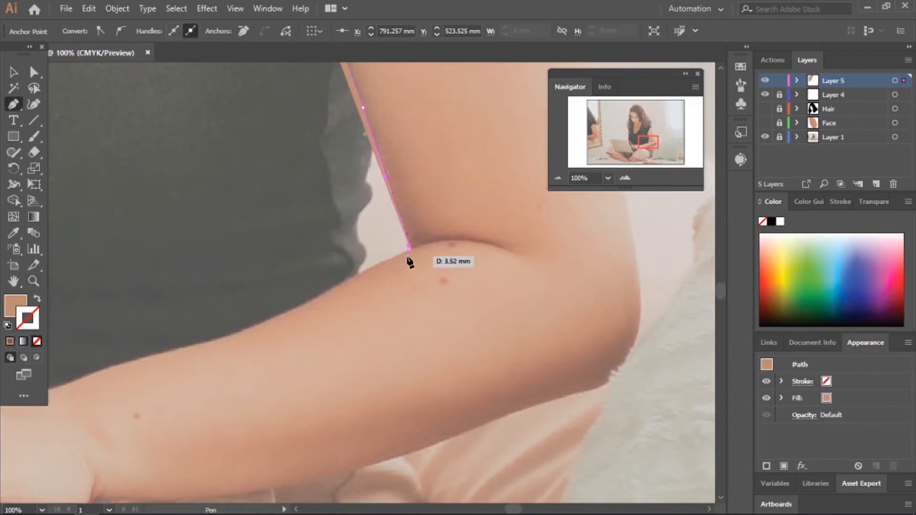
left_click(265, 319)
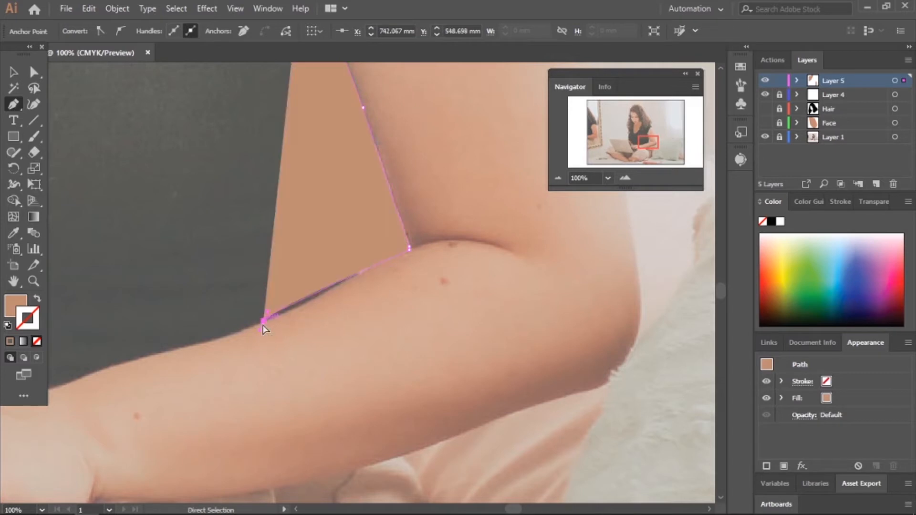
key("ctrl+z")
Step: Trace the forearm's upper edge from the elbow crease to the wrist and remove the arm shape's fill
left_click_drag(409, 248, 409, 256)
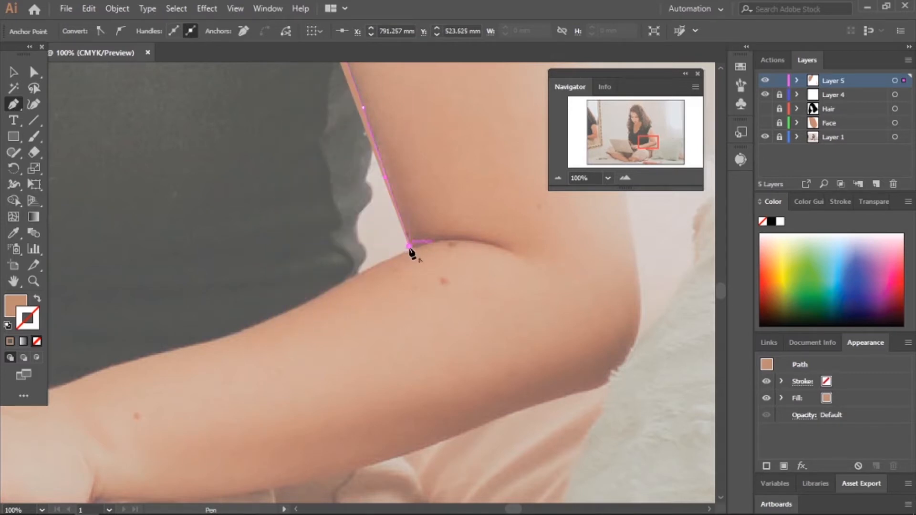
left_click(328, 291)
left_click(309, 302)
left_click(216, 335)
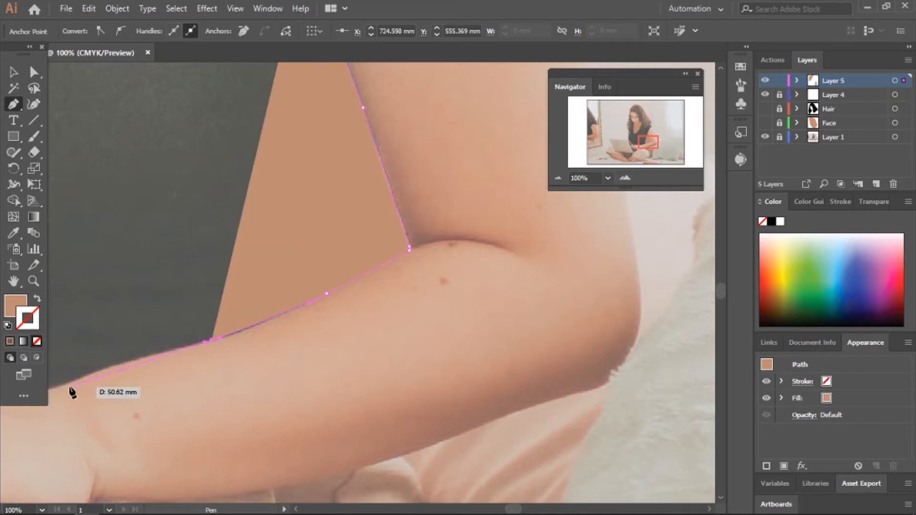
left_click(51, 391)
left_click(37, 340)
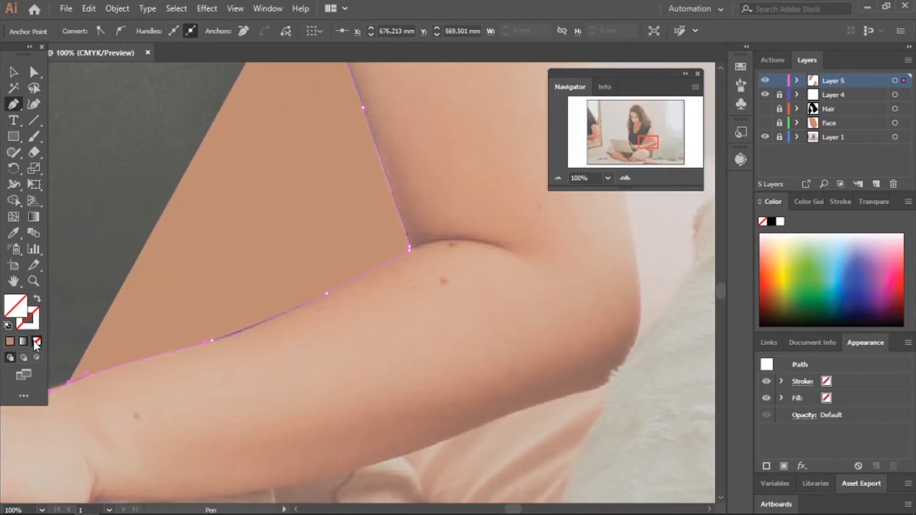
Step: Continue the arm path over the wrist and the back of the hand, down the outer edge to the first fingertips
left_click_drag(641, 144, 631, 147)
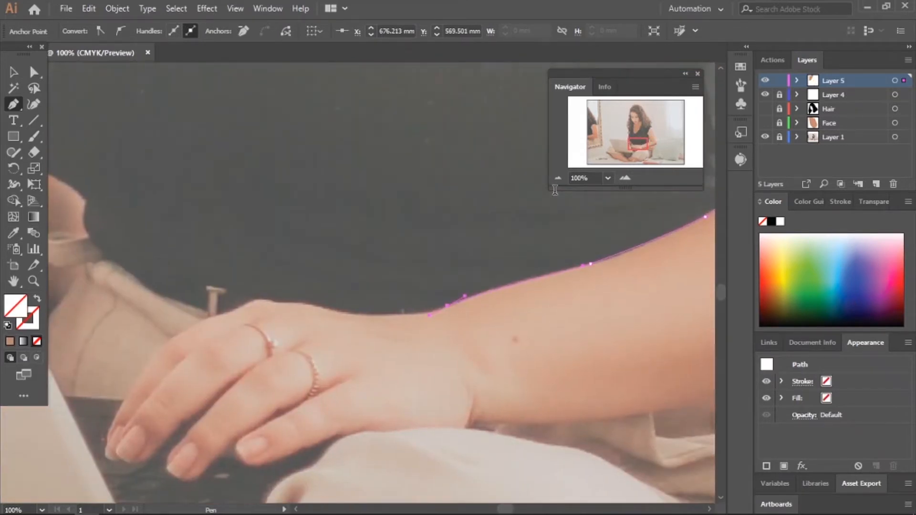
left_click(380, 316)
left_click(347, 313)
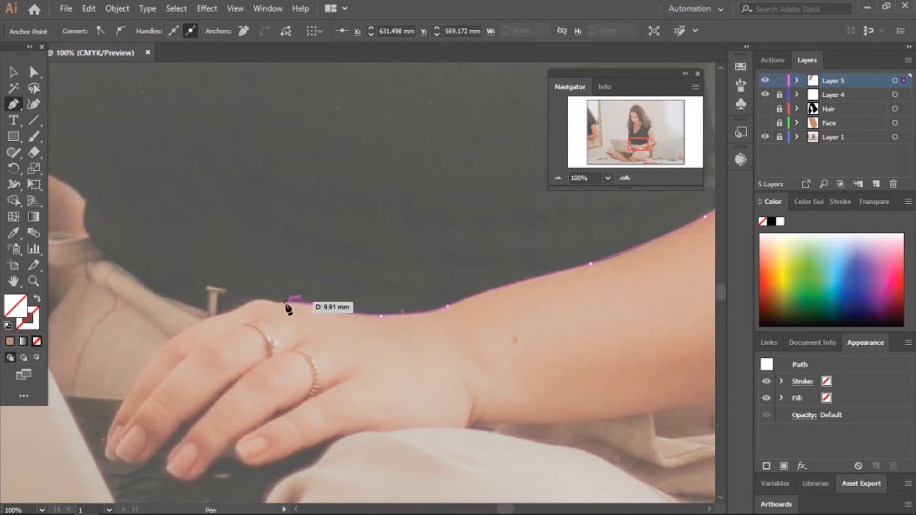
left_click(252, 300)
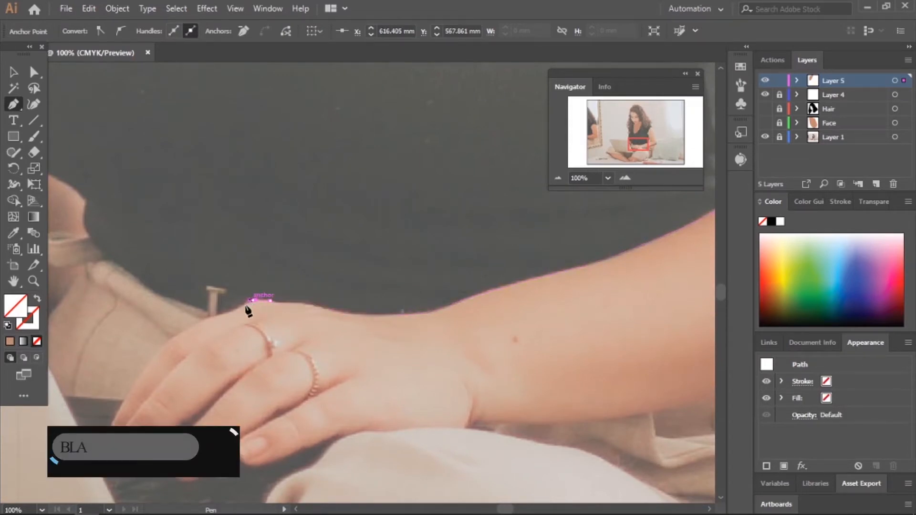
left_click(220, 316)
left_click(195, 323)
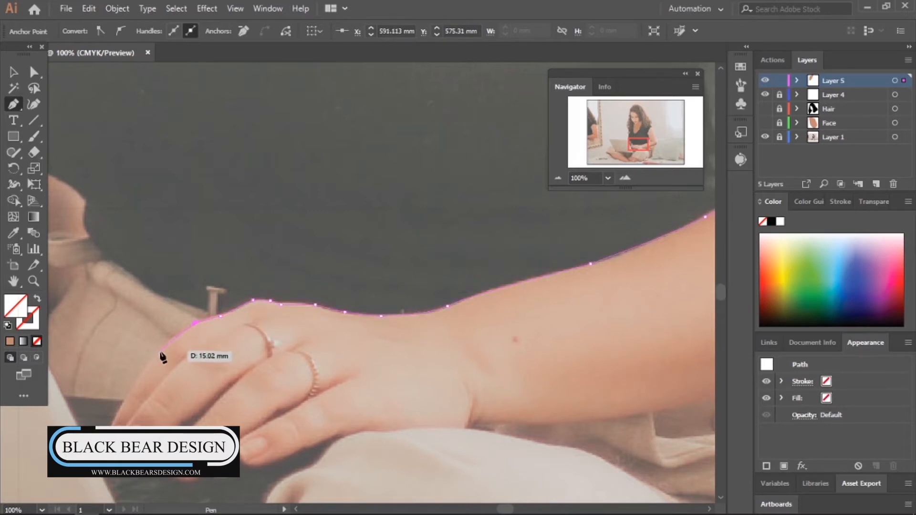
key("ctrl+z")
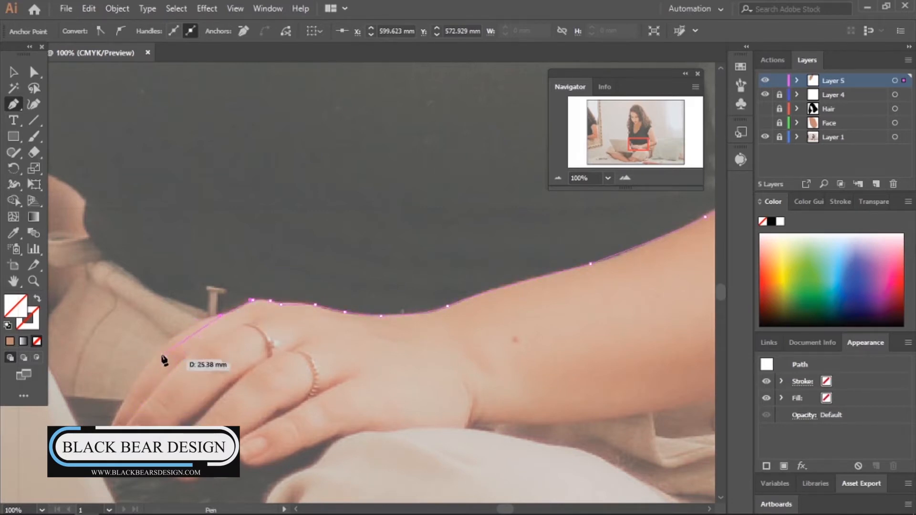
left_click_drag(167, 339, 160, 351)
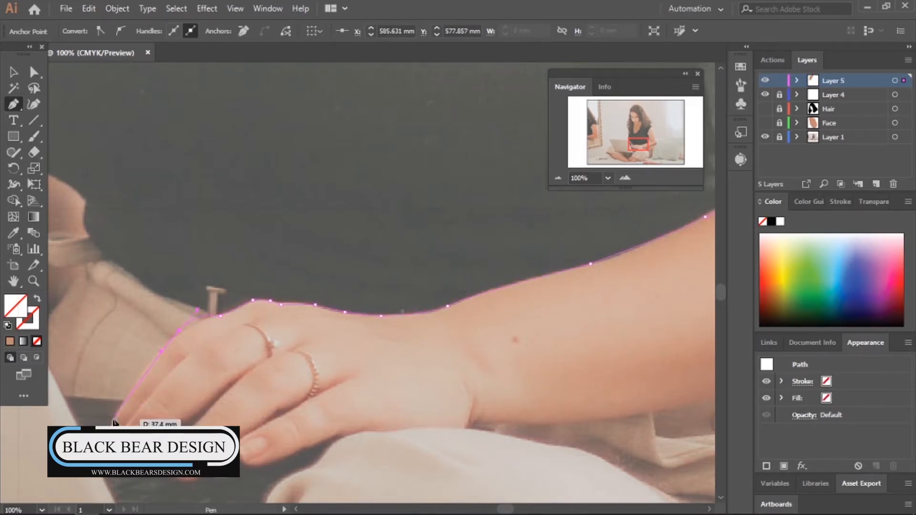
left_click_drag(115, 414, 106, 427)
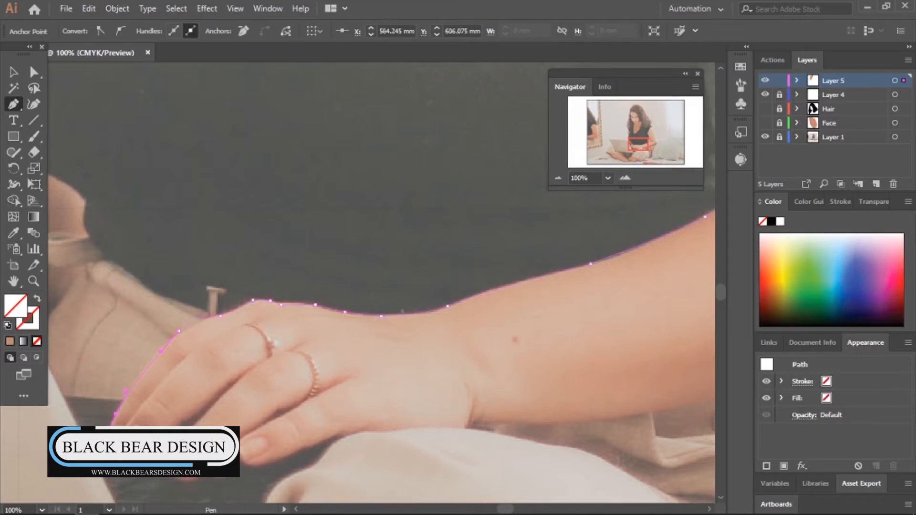
Step: Trace around the first fingertips and back up the finger's lower edge to the gap before the ring fingers part
left_click(107, 444)
left_click_drag(109, 458, 114, 458)
left_click_drag(117, 462, 208, 406)
left_click_drag(236, 379, 208, 424)
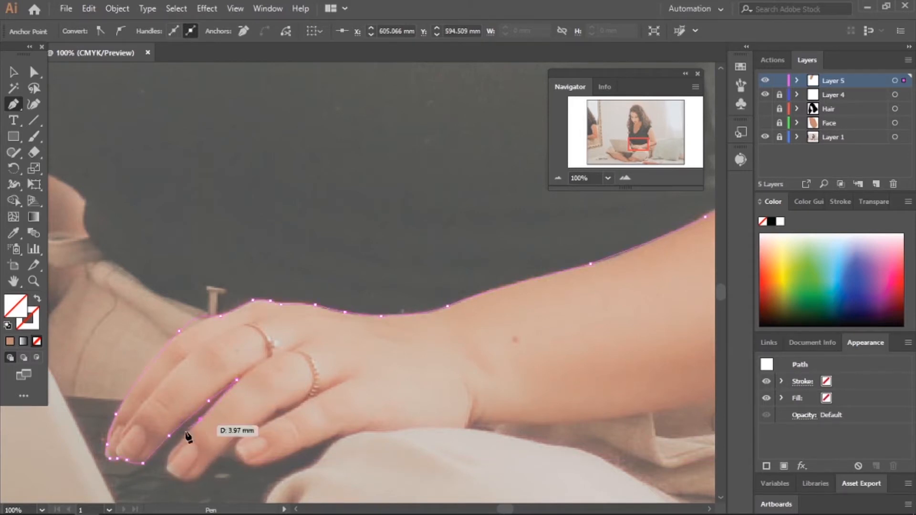
Step: Trace the next finger down around its fingertip and back up its lower edge to the gap beside the last visible finger
left_click(169, 455)
left_click(167, 463)
left_click(170, 474)
left_click(185, 481)
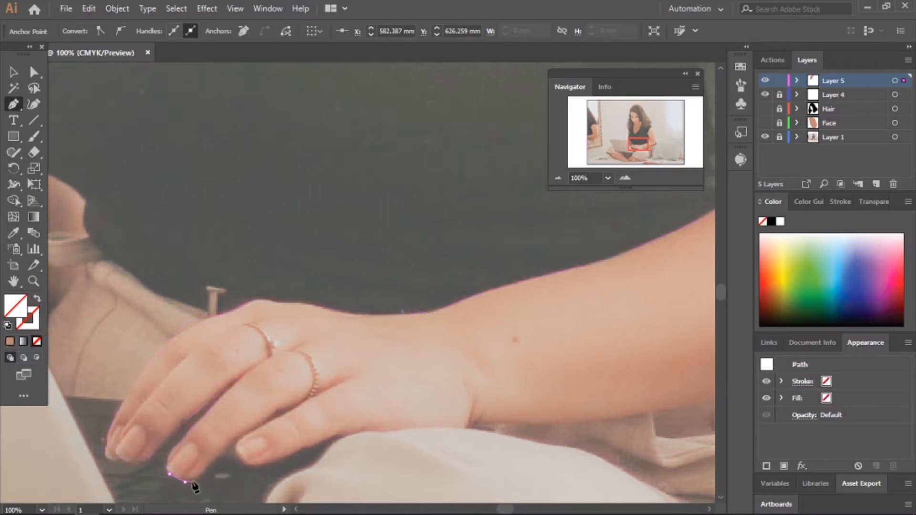
left_click(200, 476)
left_click_drag(238, 436, 288, 410)
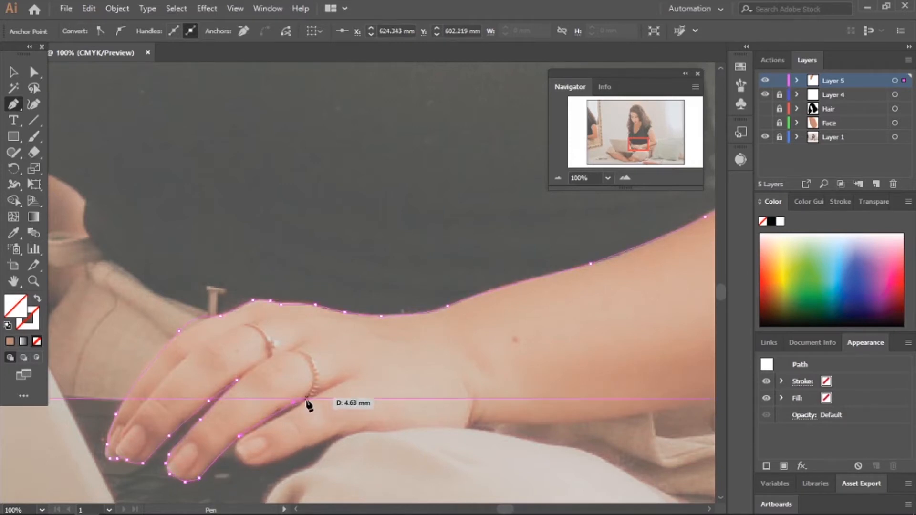
left_click(306, 398)
Step: Trace the last visible finger around its tip, and continue along the hand's lower edge to the wrist
left_click(284, 414)
left_click(239, 436)
key("ctrl+z")
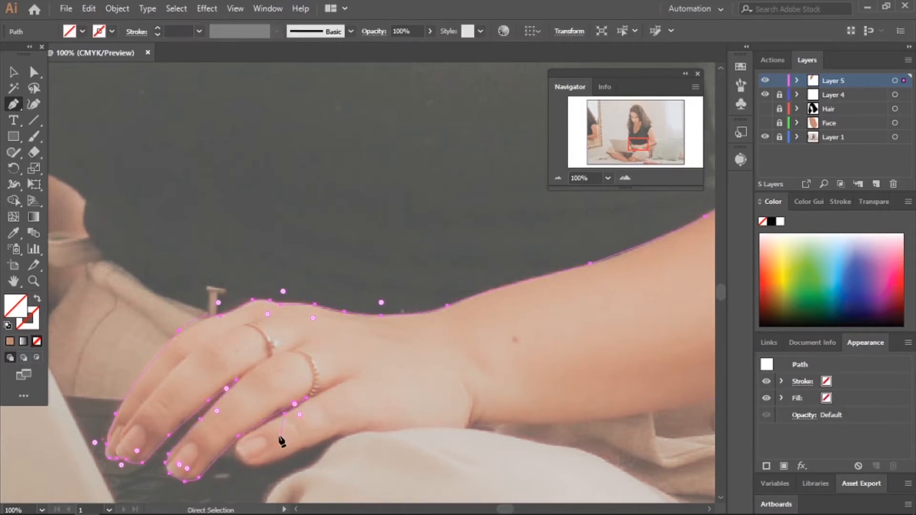
left_click(260, 427)
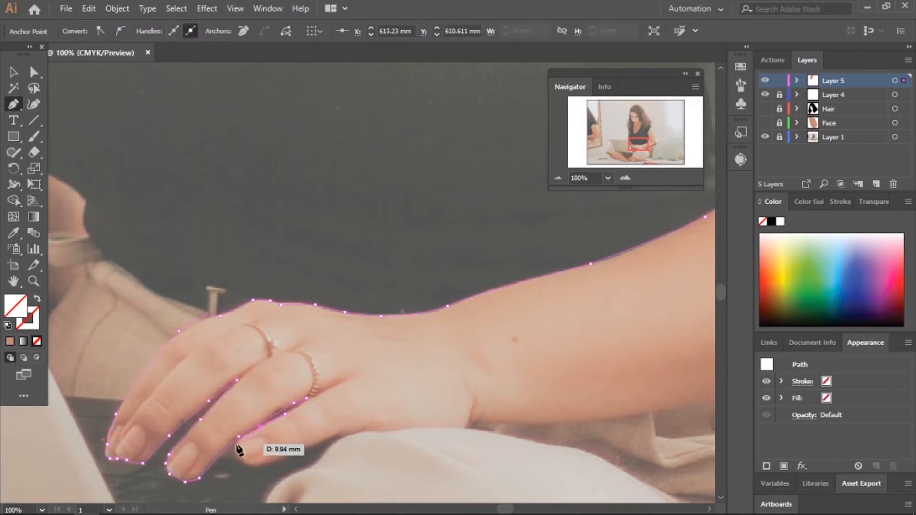
left_click_drag(236, 444, 258, 466)
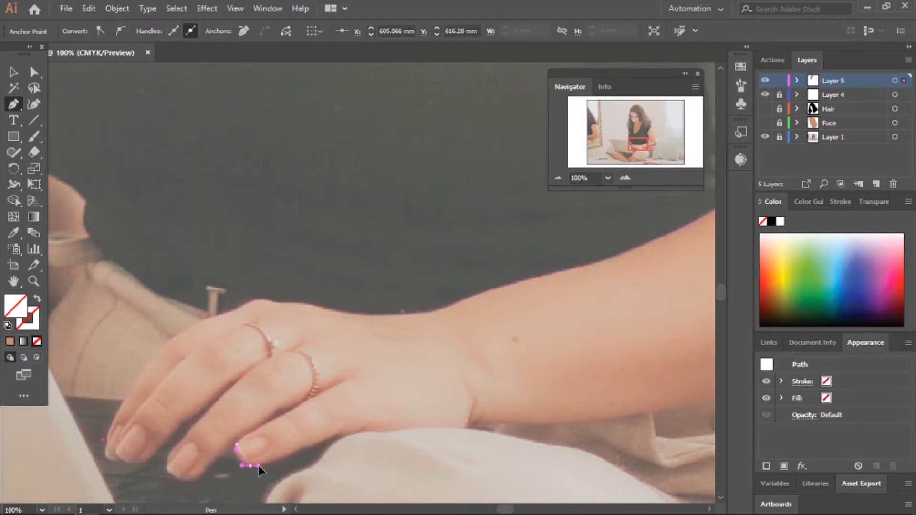
left_click(469, 426)
left_click(475, 422)
left_click_drag(489, 422, 492, 422)
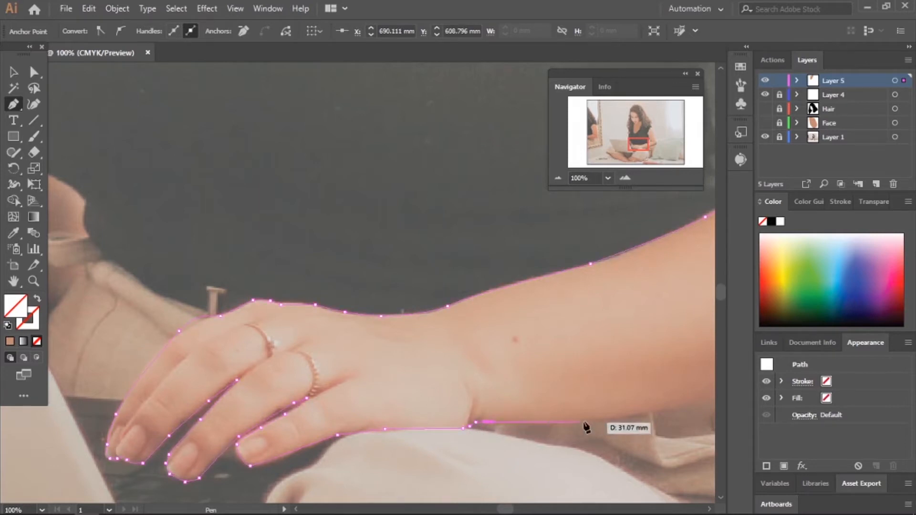
Step: Trace the forearm's underside from the wrist to the elbow and curve the path around the elbow
left_click_drag(596, 419, 605, 417)
left_click_drag(637, 143, 647, 141)
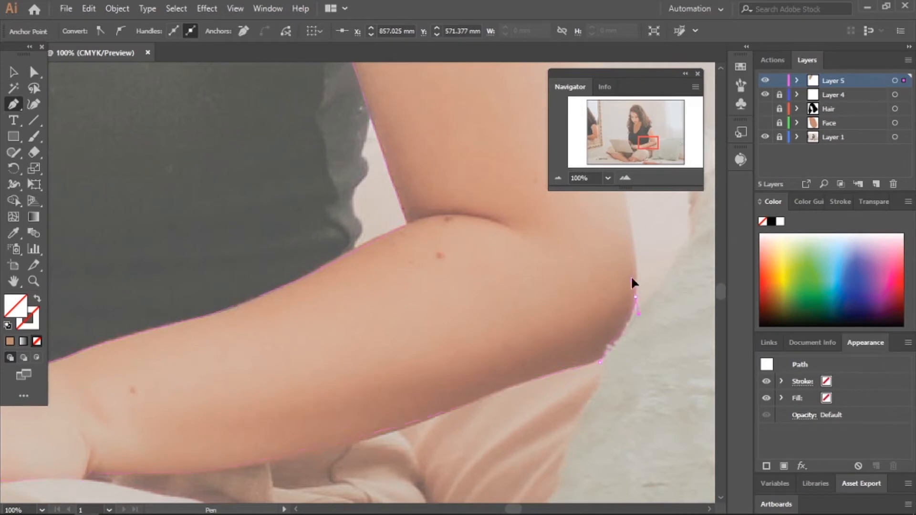
left_click_drag(631, 278, 635, 259)
Step: Trace the upper arm's outer edge to the shoulder, follow the sleeve opening down, and close the arm path at the armpit
left_click_drag(652, 143, 652, 137)
key("ctrl+minus")
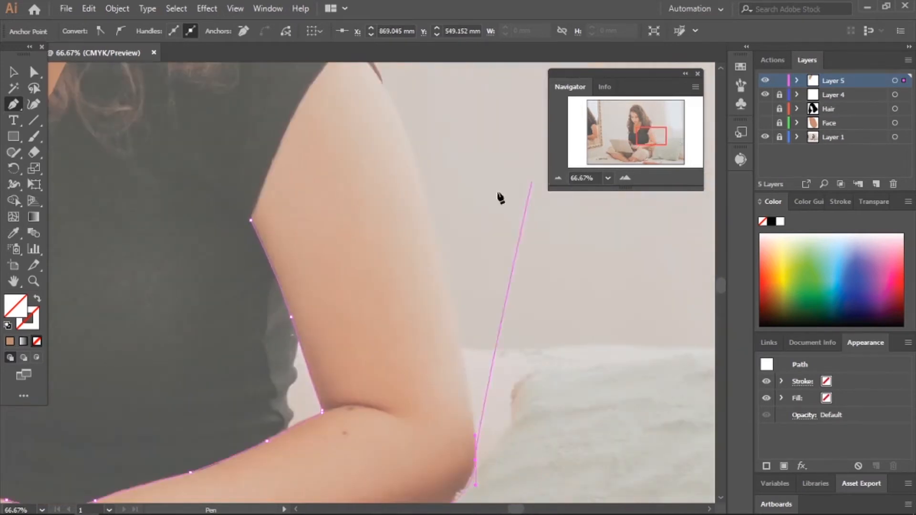
left_click_drag(424, 197, 409, 144)
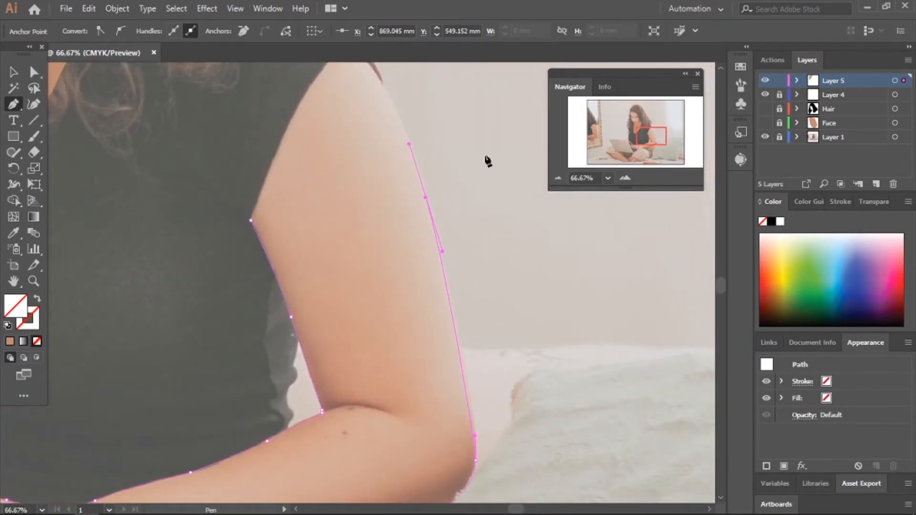
left_click_drag(647, 140, 646, 136)
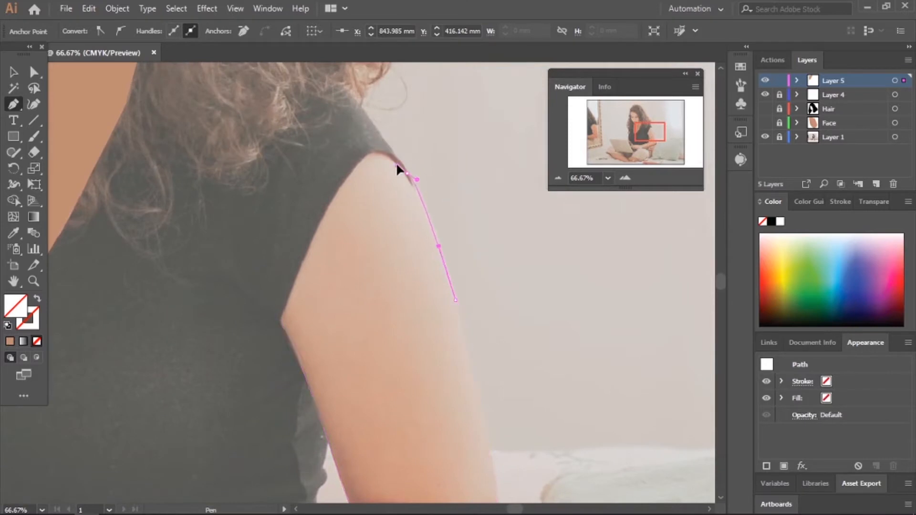
left_click_drag(398, 163, 357, 165)
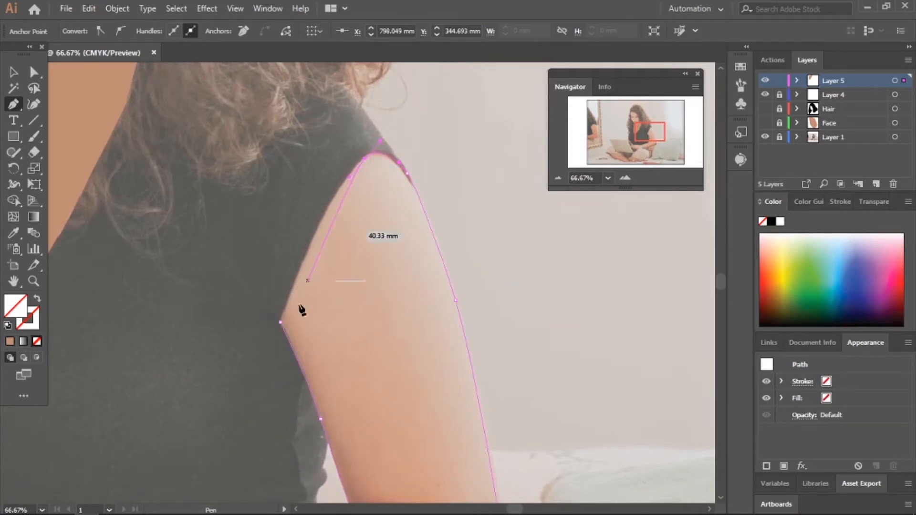
left_click_drag(279, 319, 281, 326)
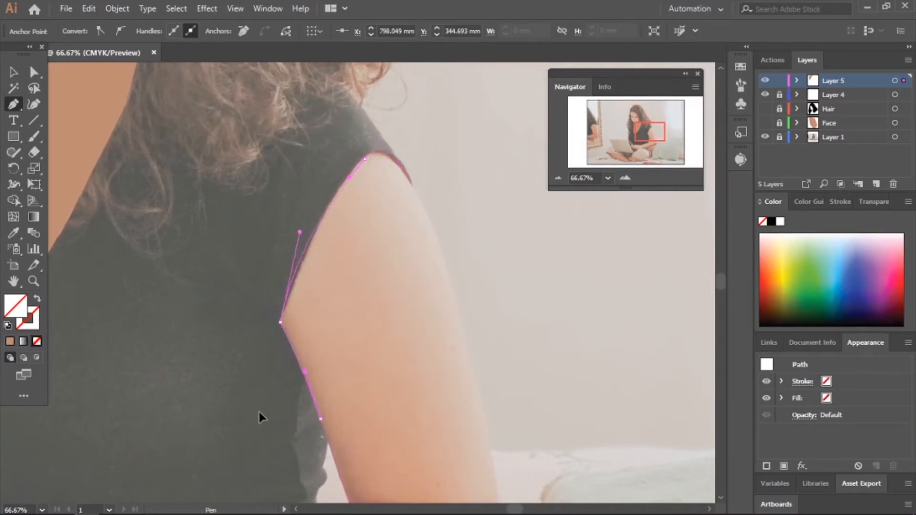
Step: Draw a thin closed shadow shape along the elbow crease with the Pen tool
left_click_drag(649, 133, 654, 139)
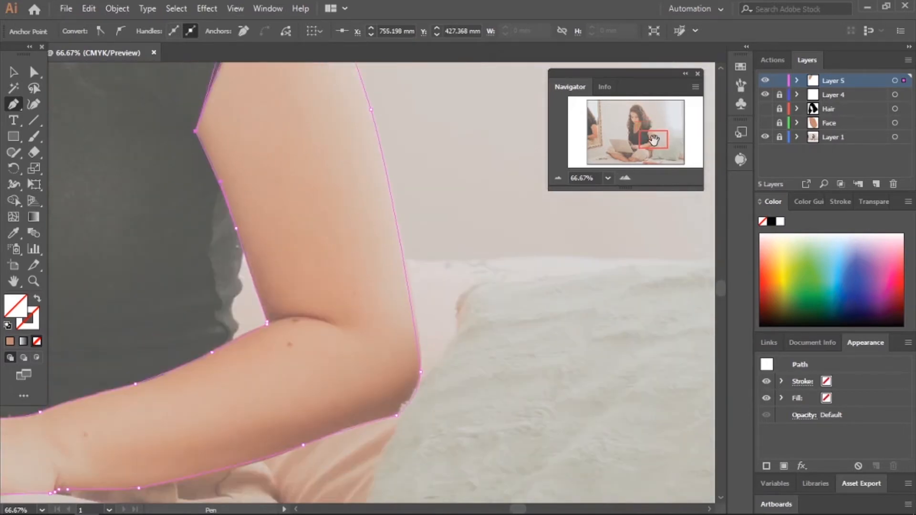
left_click(625, 177)
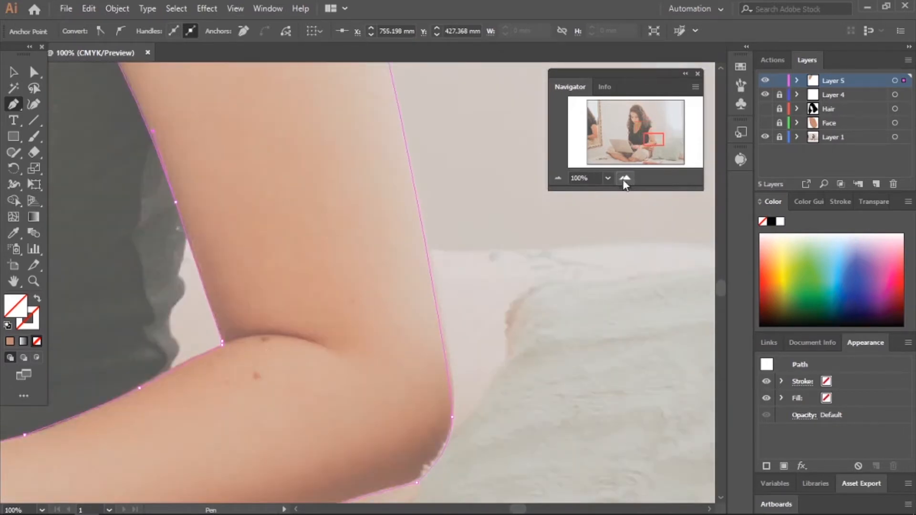
left_click(326, 347)
left_click_drag(226, 341, 181, 359)
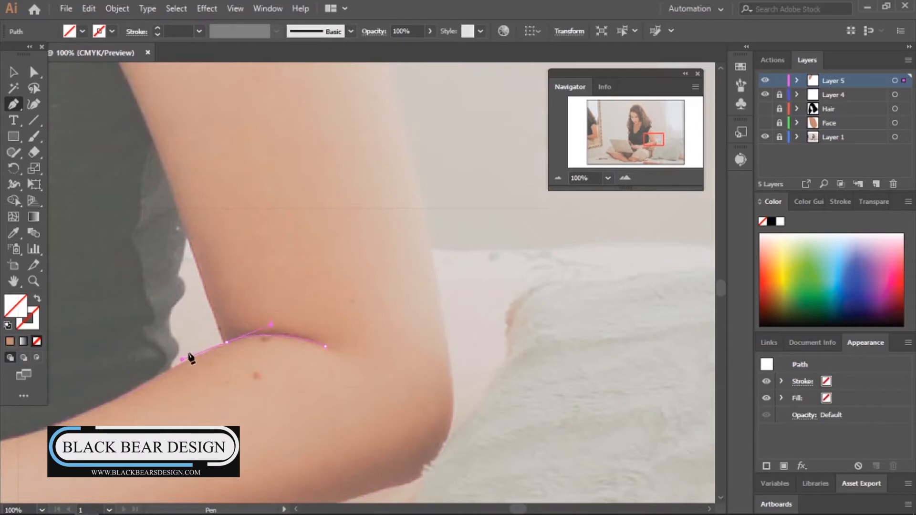
left_click(225, 337)
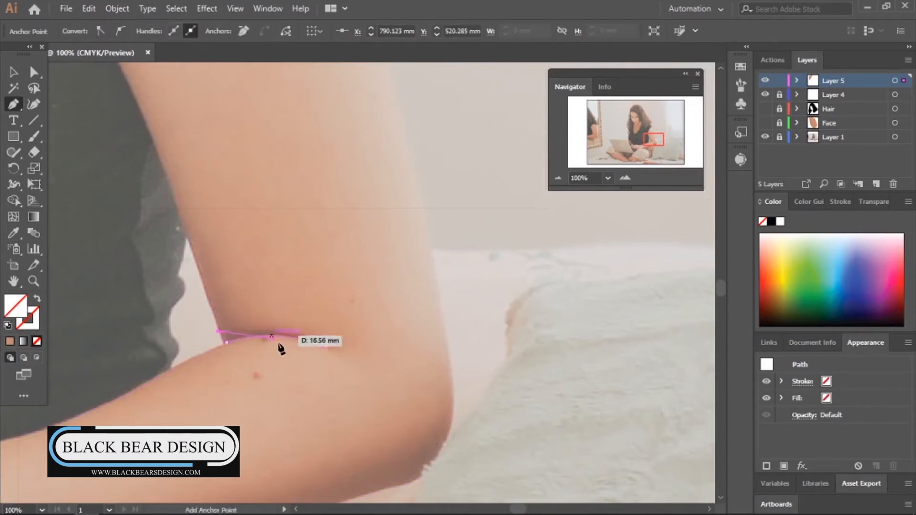
left_click(325, 346)
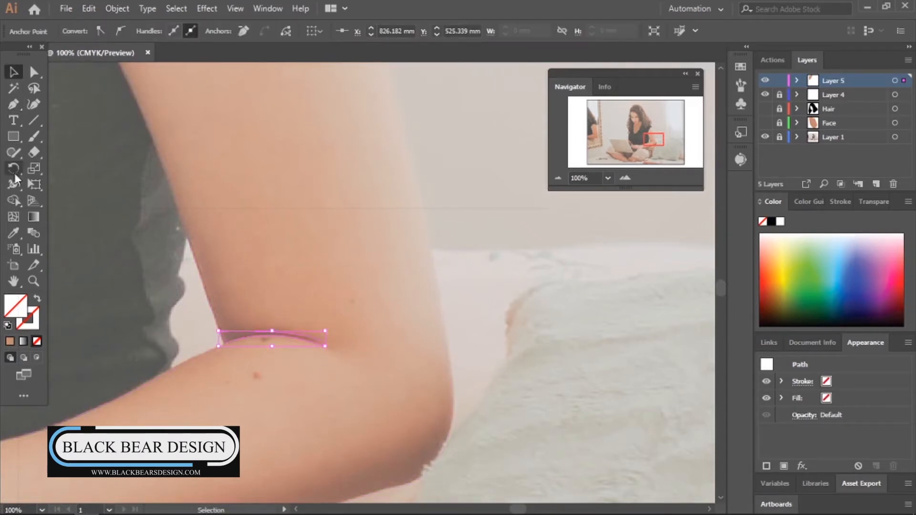
Step: Fill the elbow crease shape with the near-black color sampled from the shirt, and deselect it
key("i")
left_click(130, 317)
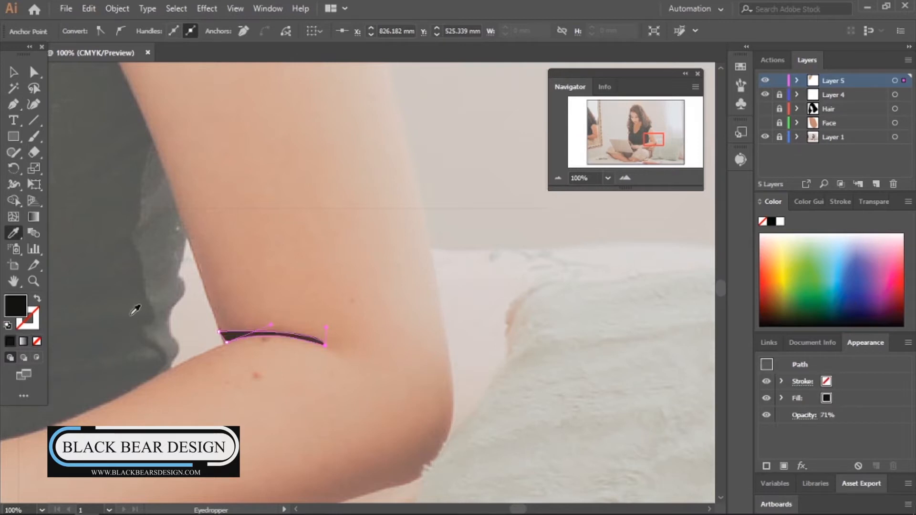
left_click(13, 72)
left_click(571, 237)
Step: Draw a closed shadow shape along the forearm's underside from elbow to wrist, extending it outside the arm's lower edge
left_click_drag(653, 139, 650, 143)
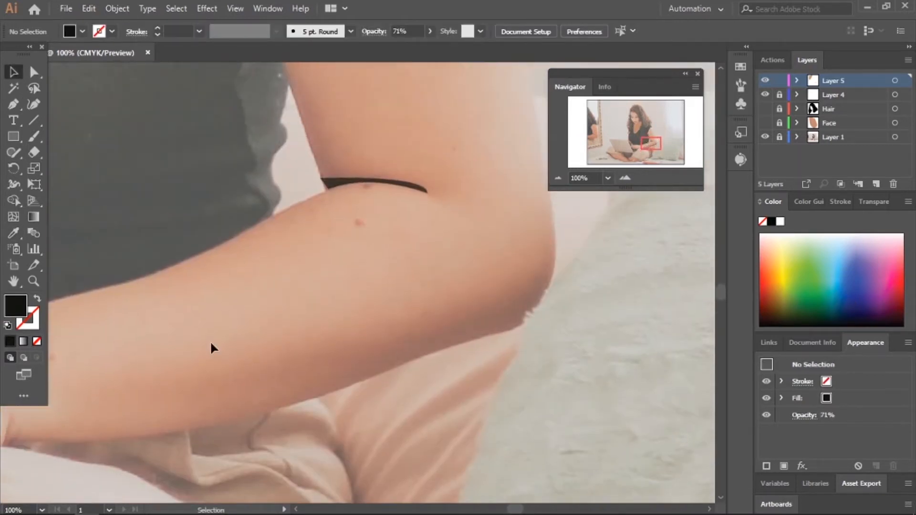
left_click(548, 247)
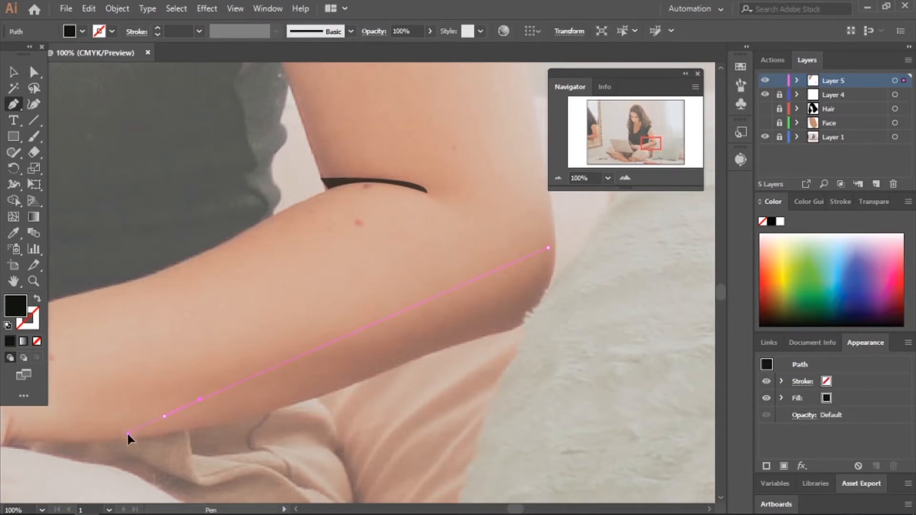
left_click_drag(127, 434, 136, 449)
left_click_drag(449, 434, 500, 408)
left_click_drag(660, 300, 661, 293)
left_click_drag(548, 247, 524, 268)
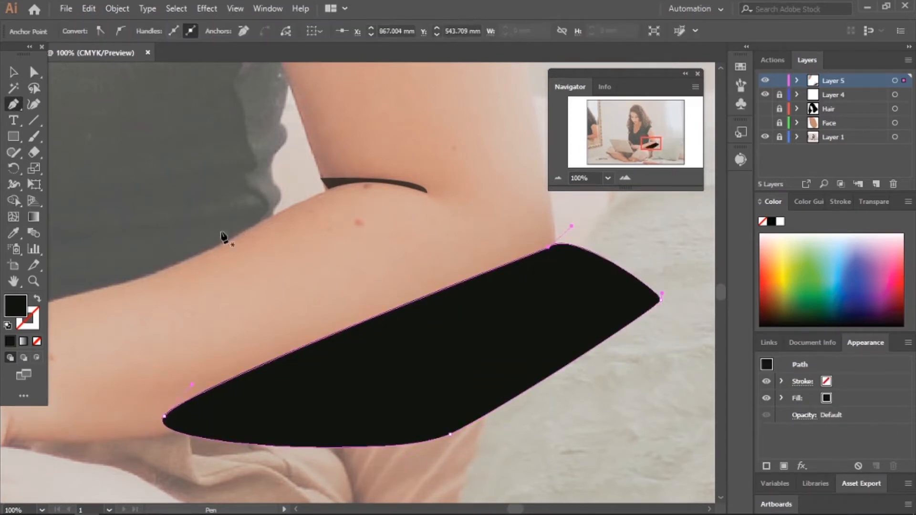
Step: Try to cut away the part of the forearm shadow shape outside the arm outline with Shape Builder
key("v")
left_click(121, 325)
left_click(114, 285)
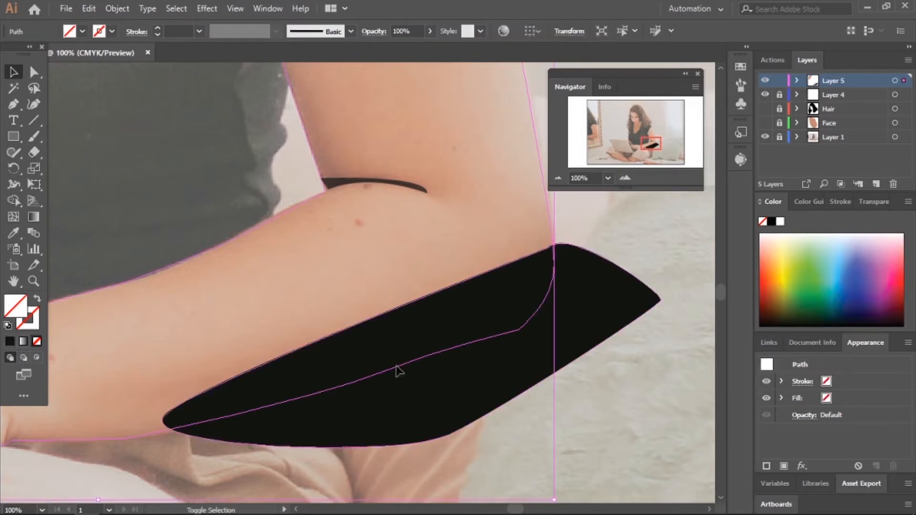
left_click(441, 385, "shift")
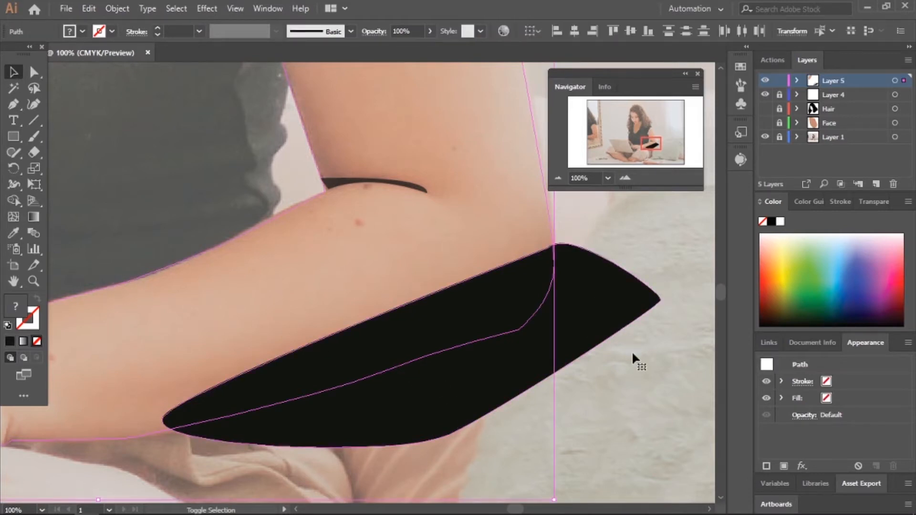
key("shift+m")
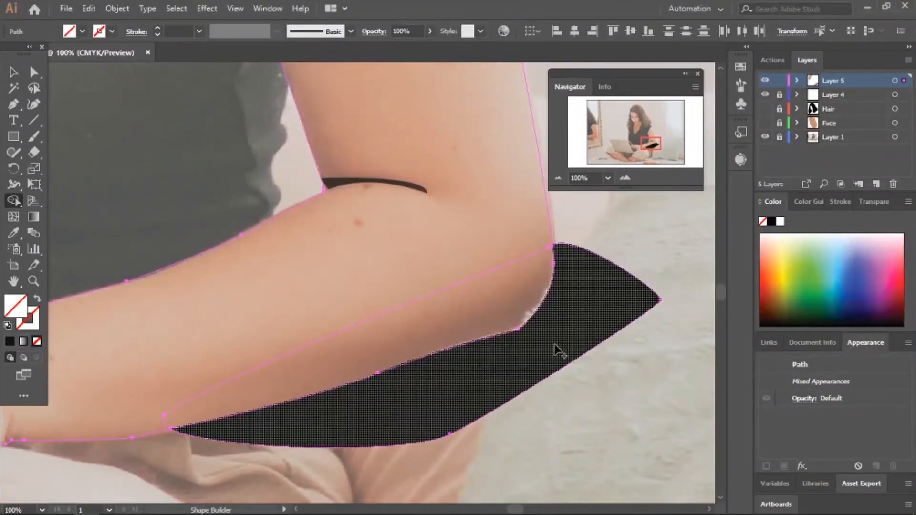
left_click(520, 359, "alt")
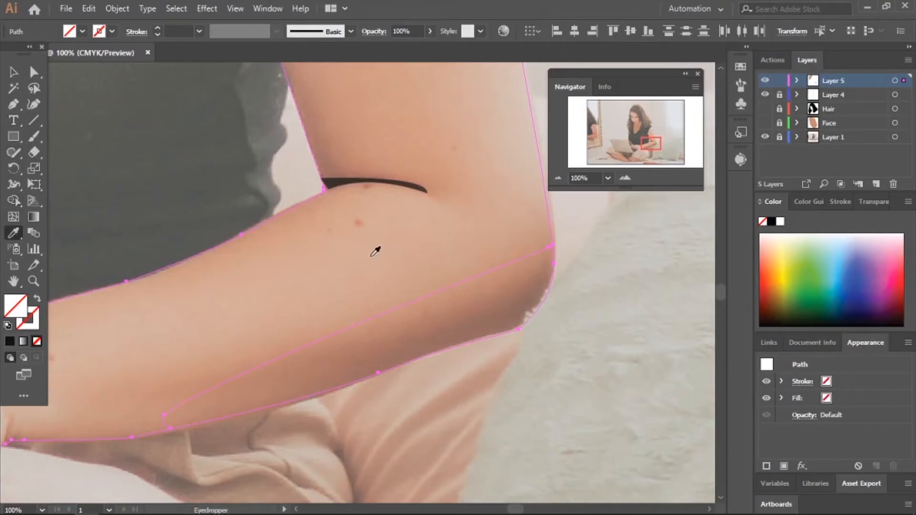
Step: Try to fill the selected arm and shadow shapes with dark brown sampled from the elbow, and undo back to the untrimmed shadow
left_click(514, 310)
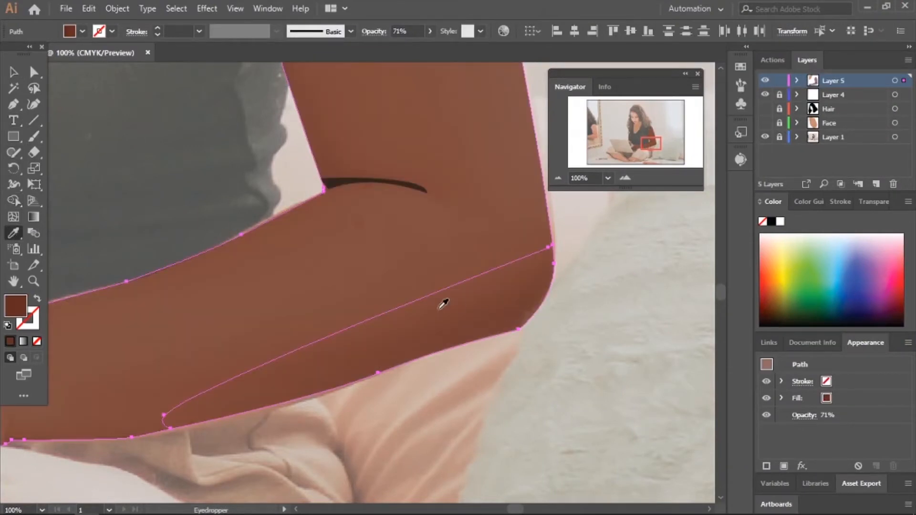
key("ctrl+z")
key("ctrl+z")
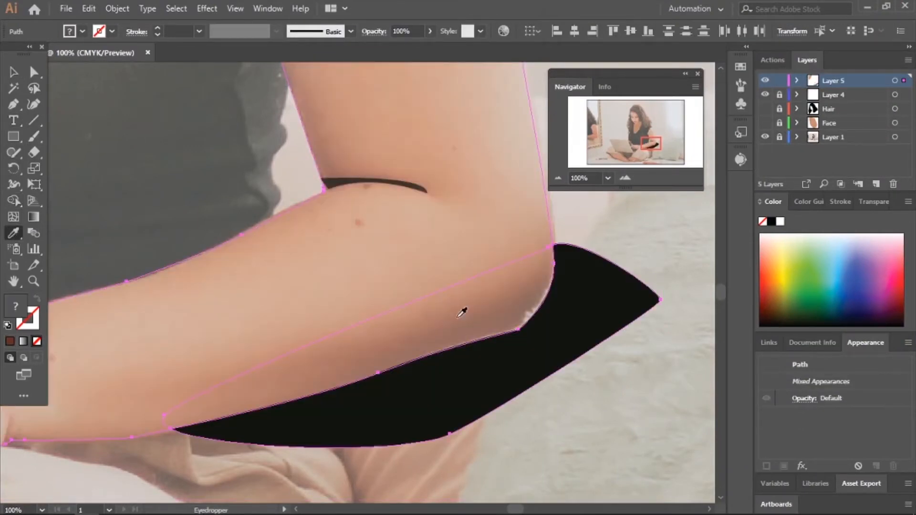
left_click(493, 321)
key("ctrl+z")
key("ctrl+z")
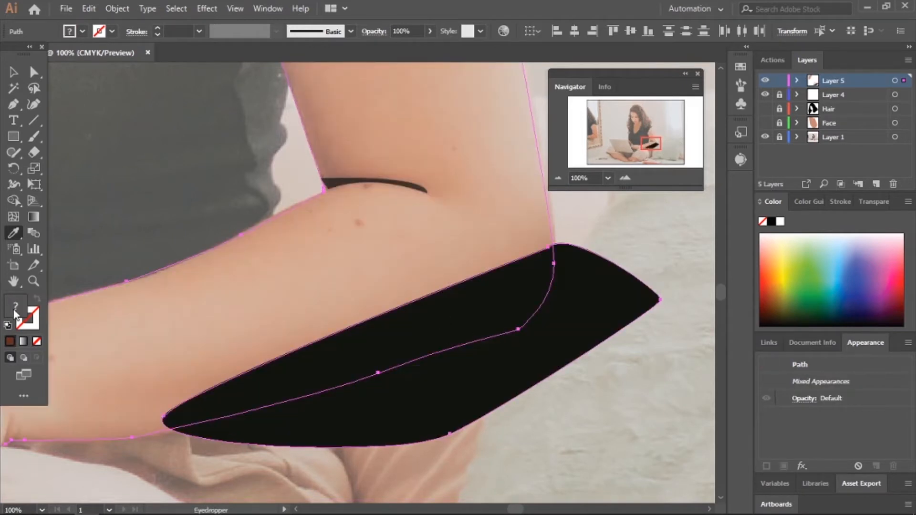
Step: Fill only the forearm shadow shape with the dark brown sampled from the elbow's underside, clearing its black fill first
left_click(667, 418)
left_click(479, 326)
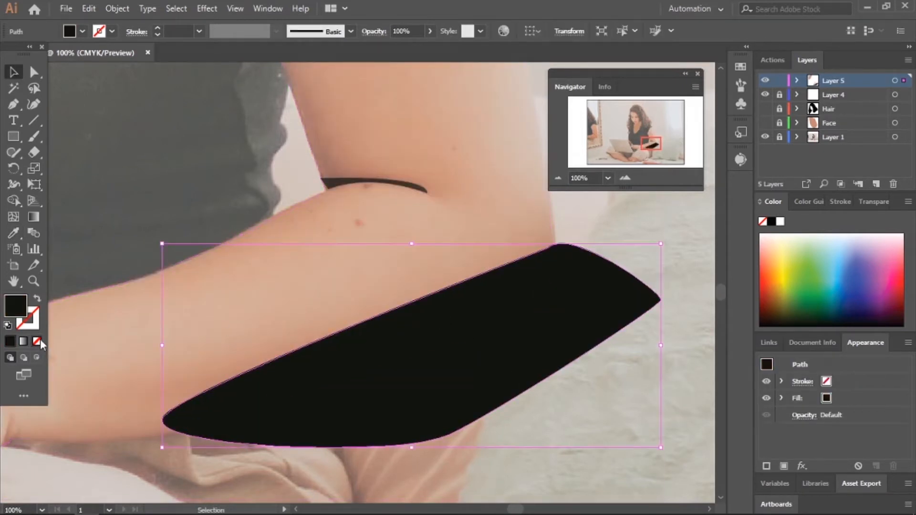
left_click(37, 340)
left_click(13, 234)
left_click(510, 321)
key("v")
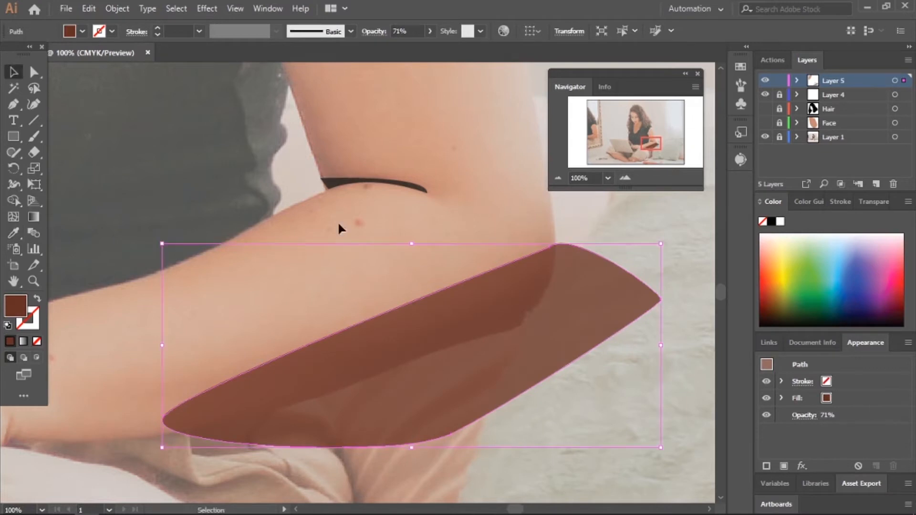
Step: Trim the forearm shadow to the arm outline by removing the outside part with Shape Builder, and deselect the shapes
left_click(550, 215, "shift")
left_click(13, 200)
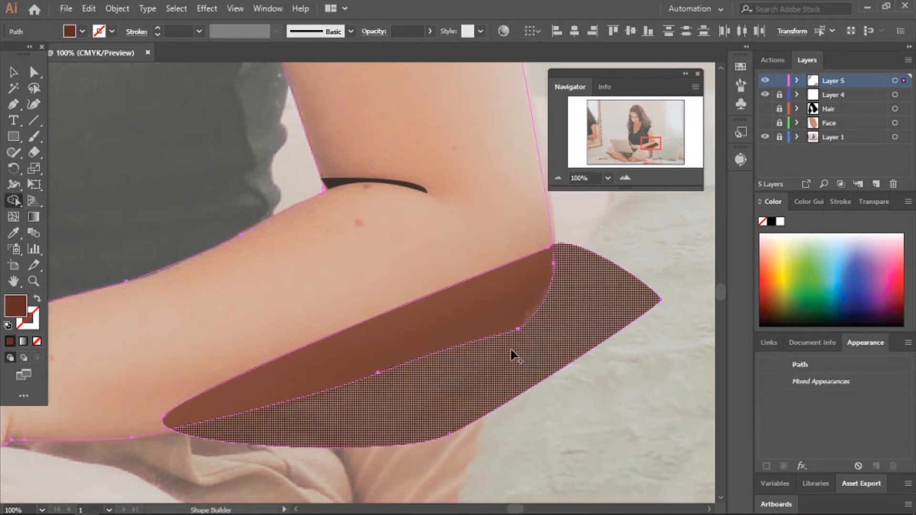
left_click(507, 356, "alt")
key("v")
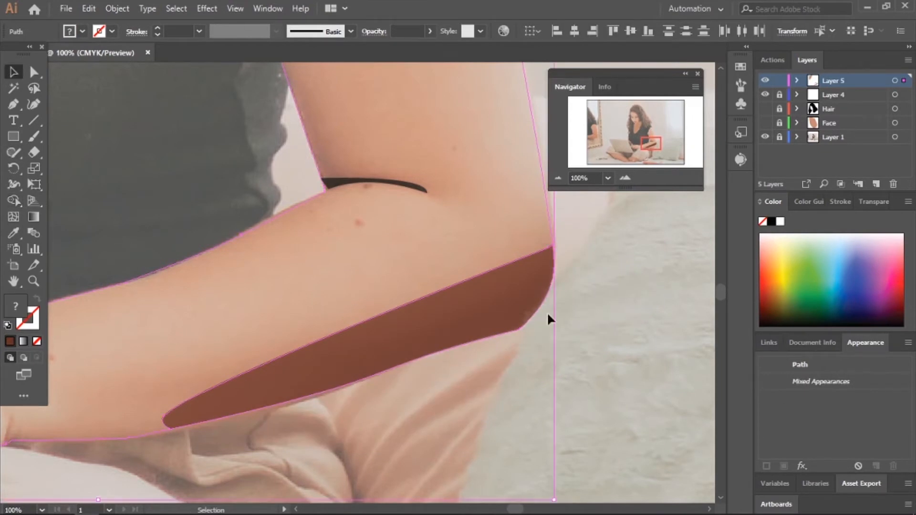
left_click(556, 230)
Step: Fill the whole arm shape with the tan skin color sampled from the upper arm, and deselect it
left_click(558, 177)
left_click_drag(641, 147, 631, 142)
left_click(512, 196)
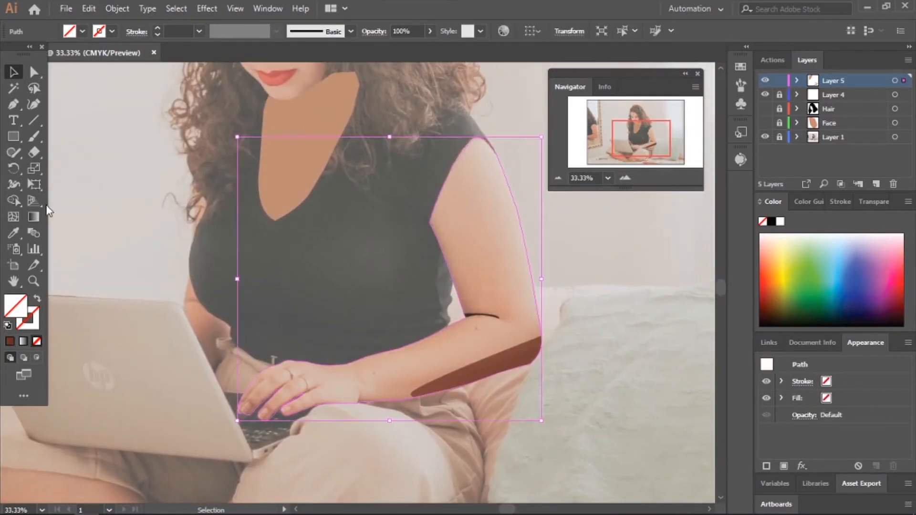
left_click(14, 233)
left_click(496, 241)
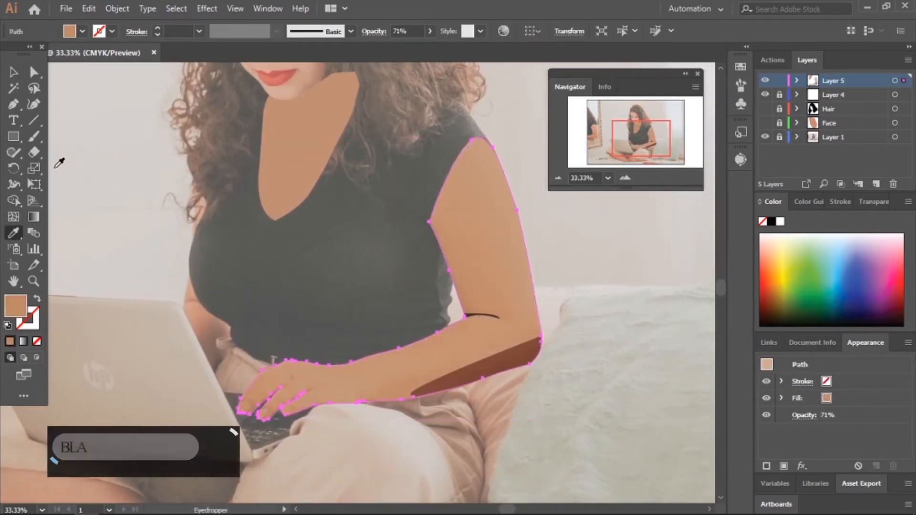
key("v")
left_click(593, 223)
Step: Create a new layer and start the trousers outline at the laptop's edge, following the bent knee down to the cuff
left_click_drag(641, 141, 624, 148)
left_click(876, 185)
left_click(193, 253)
left_click_drag(155, 262, 146, 265)
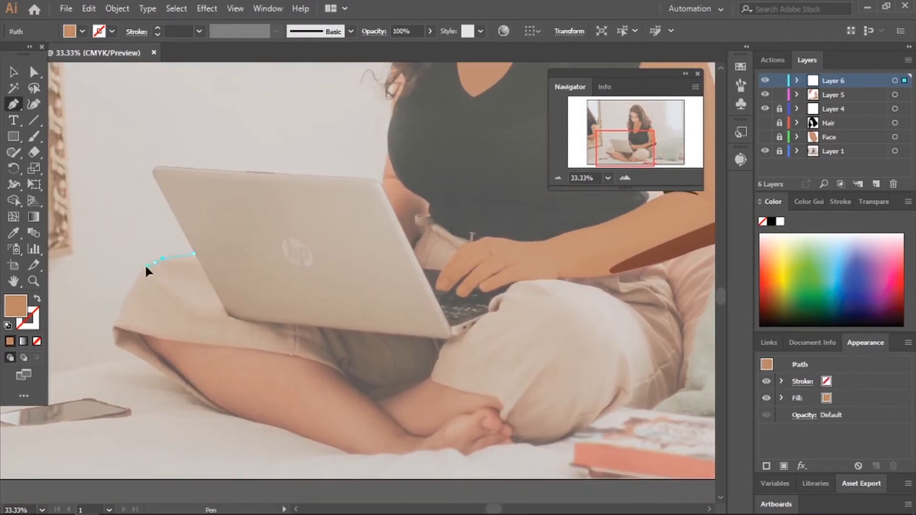
left_click(124, 302)
left_click_drag(113, 328, 119, 360)
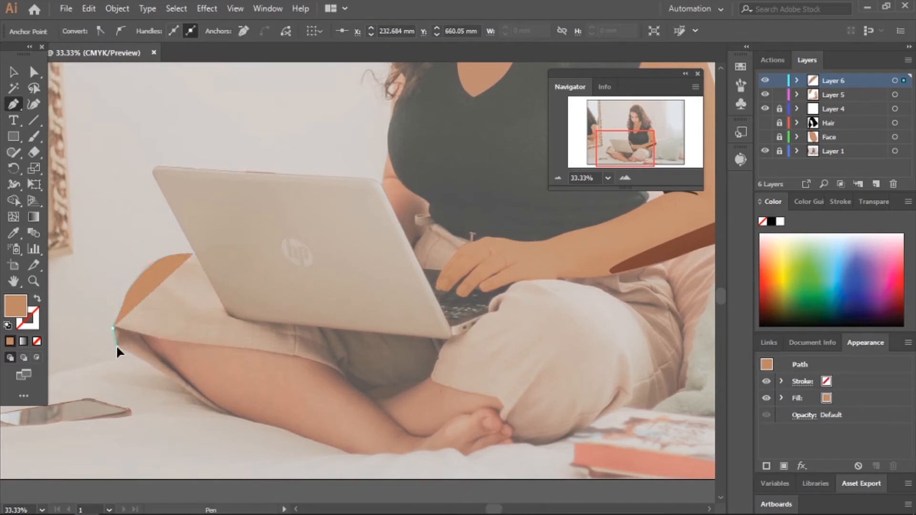
Step: Trace the cuff's lower edge to its tip and back along its inner edge, with the path's fill set to none
left_click(117, 347)
left_click(167, 377)
left_click_drag(215, 410, 193, 392)
left_click(234, 416)
left_click(36, 341)
left_click(156, 356)
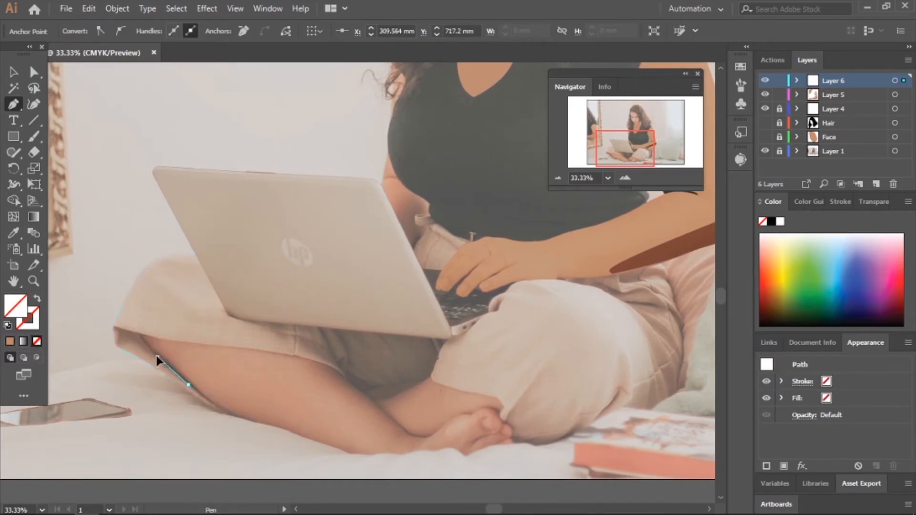
left_click(148, 335)
Step: Continue the trousers outline along the hem above the calf, dip between the crossed legs, and rise toward the other trouser leg
left_click(281, 353)
left_click(336, 366)
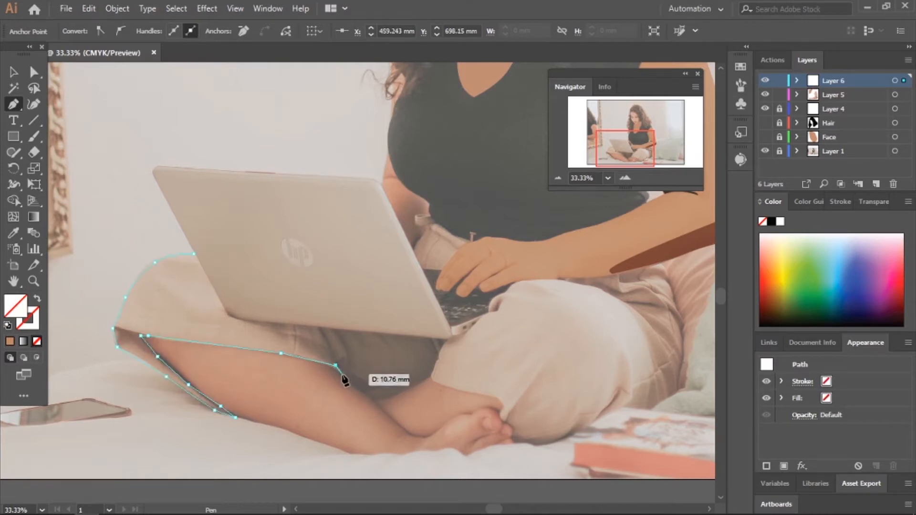
left_click(346, 380)
left_click(373, 399)
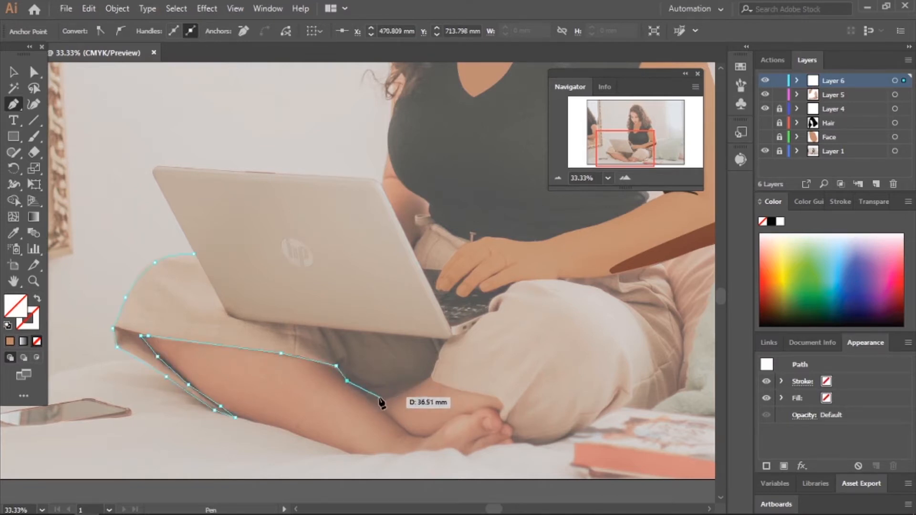
left_click(413, 386)
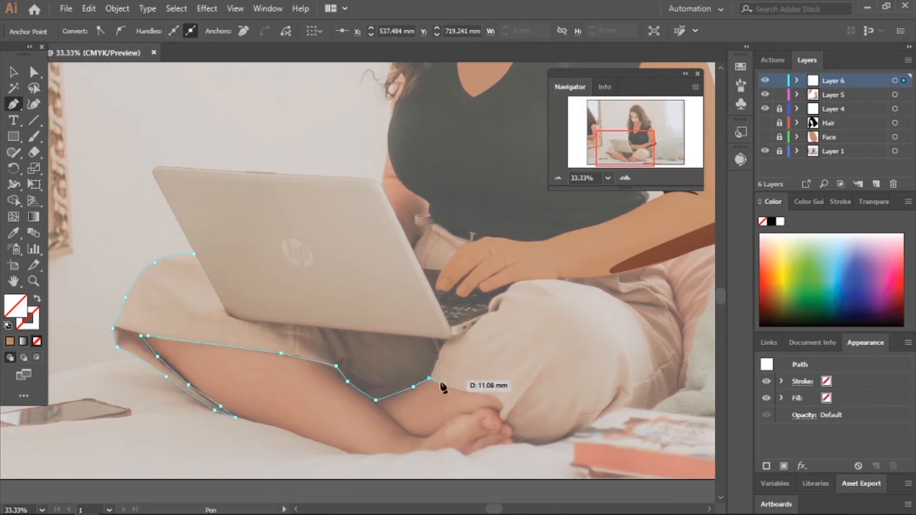
Step: Trace the second trouser leg's hem over the ankle and down beside the toes
left_click(447, 387)
left_click(487, 395)
left_click(502, 402)
left_click(504, 413)
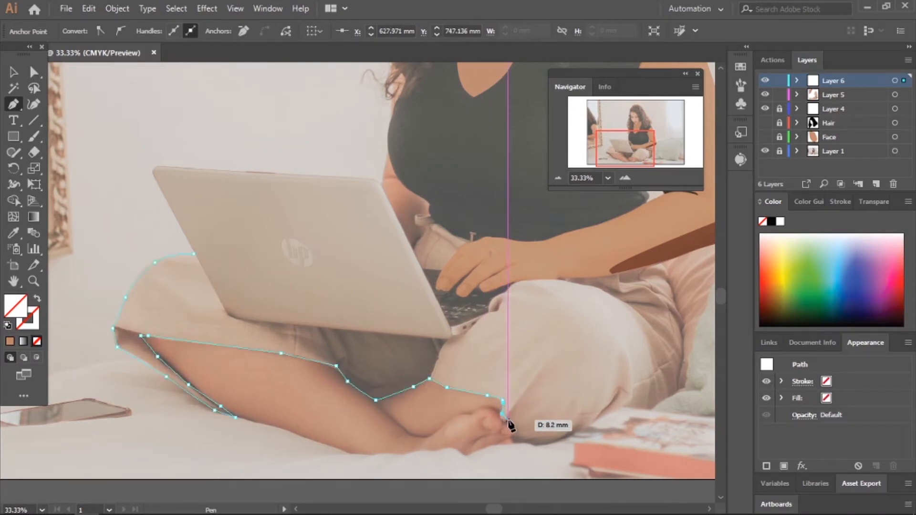
left_click(511, 424)
left_click(513, 430)
left_click(512, 438)
Step: Trace around the underside of the second knee and up the outer hip to the forearm
left_click(525, 443)
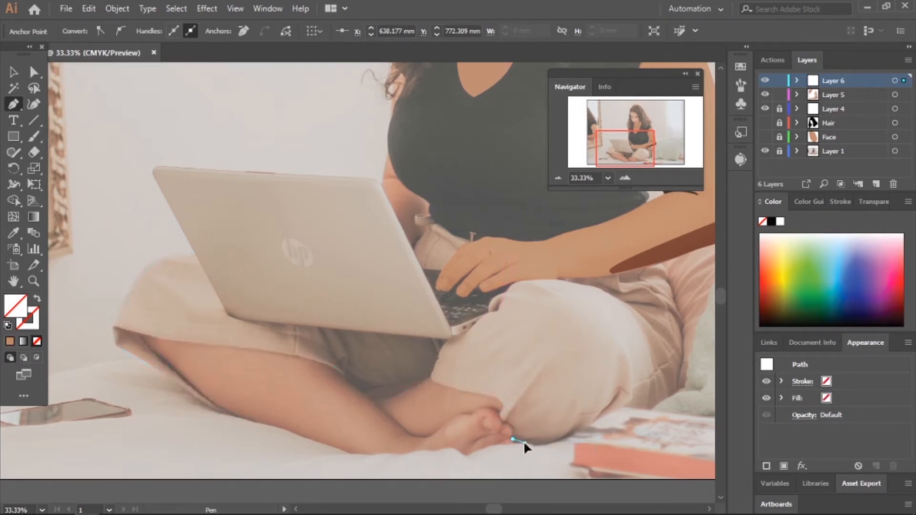
left_click_drag(548, 443, 598, 416)
left_click(638, 411)
left_click(646, 407)
left_click(654, 403)
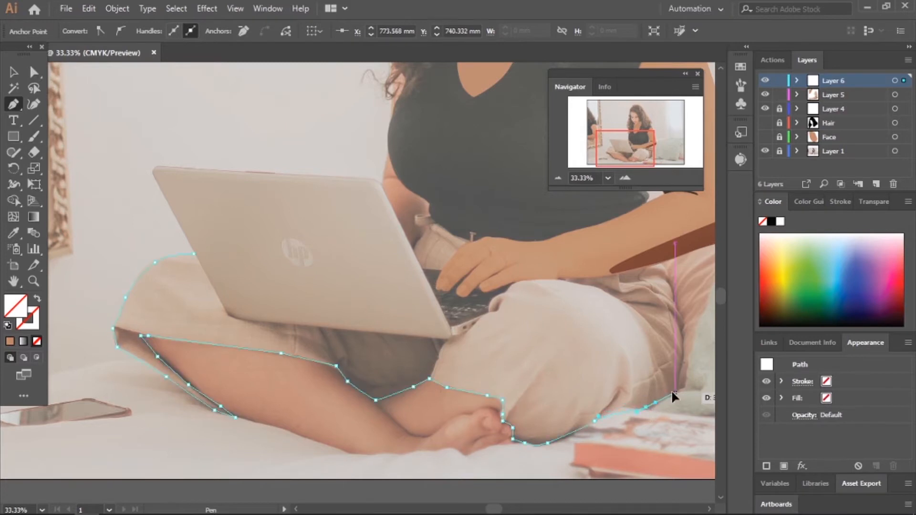
left_click_drag(680, 322, 663, 269)
left_click(660, 263)
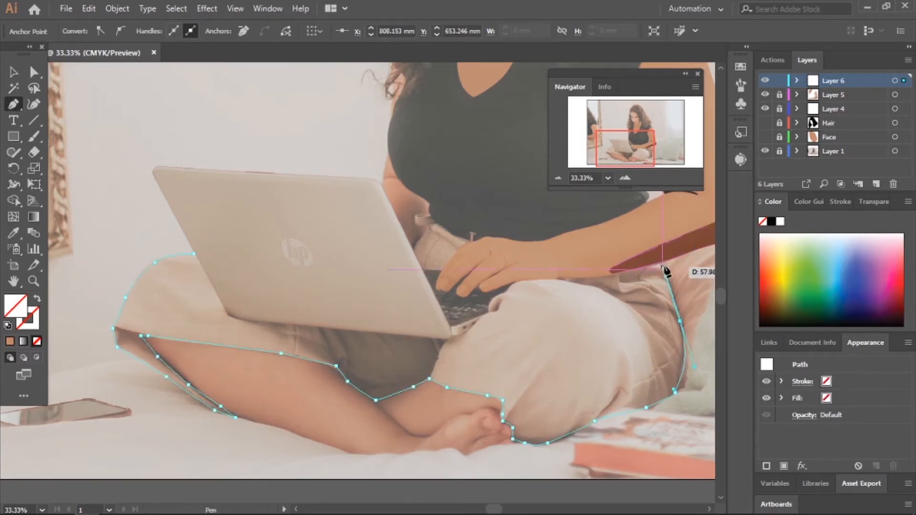
Step: Run the trousers outline under the forearm and across the hand and laptop, and close it at its starting point
left_click(659, 263)
left_click_drag(602, 274, 578, 278)
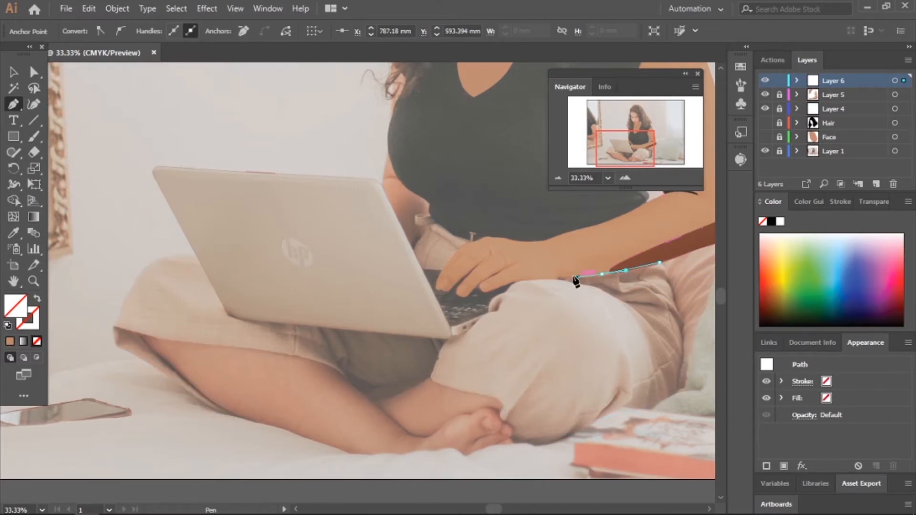
left_click(540, 279)
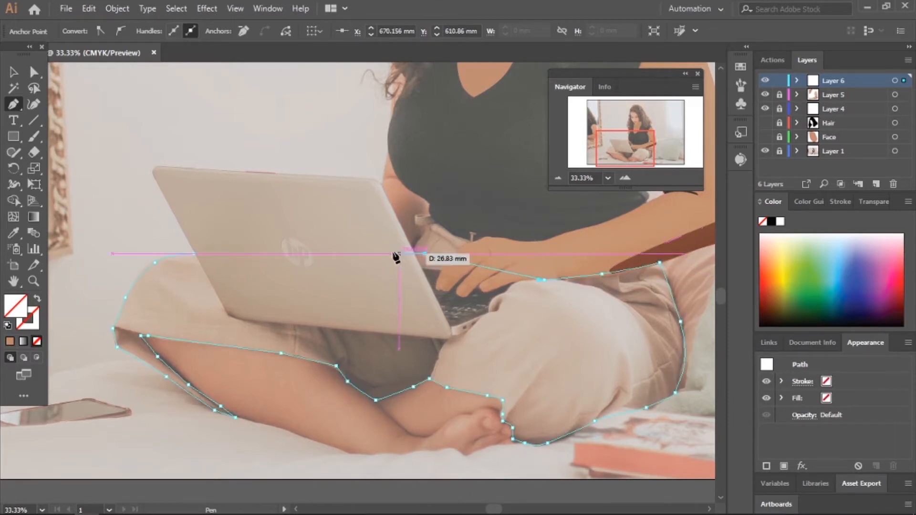
left_click(356, 257)
left_click(193, 254)
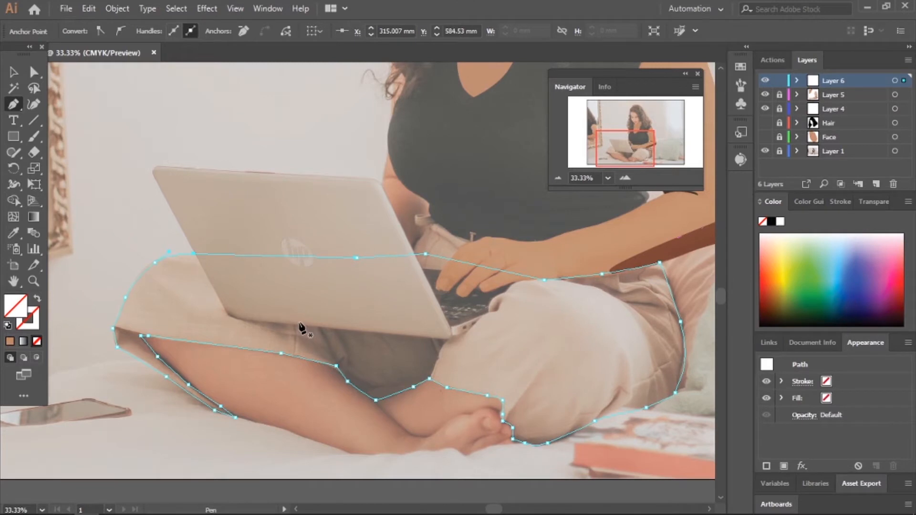
Step: Create another new layer, lock the trousers layer, and check the arm layer by toggling its visibility
left_click(875, 184)
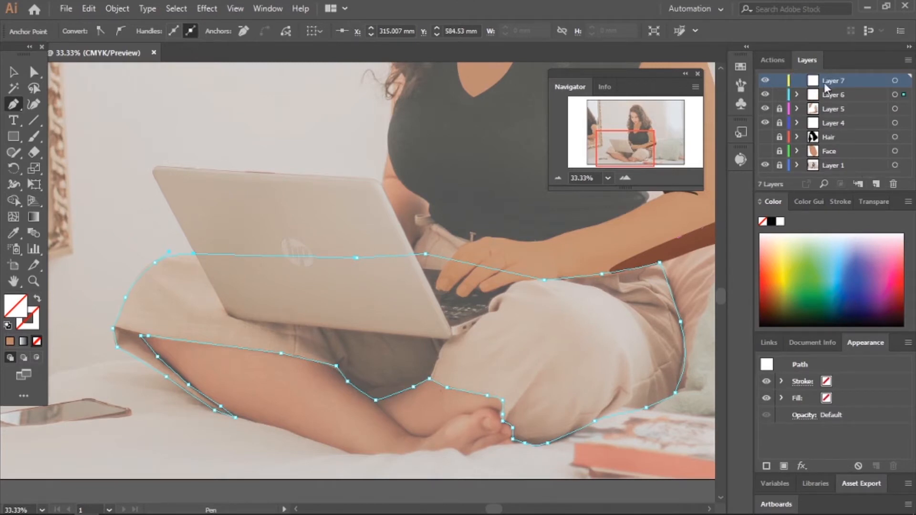
left_click(779, 94)
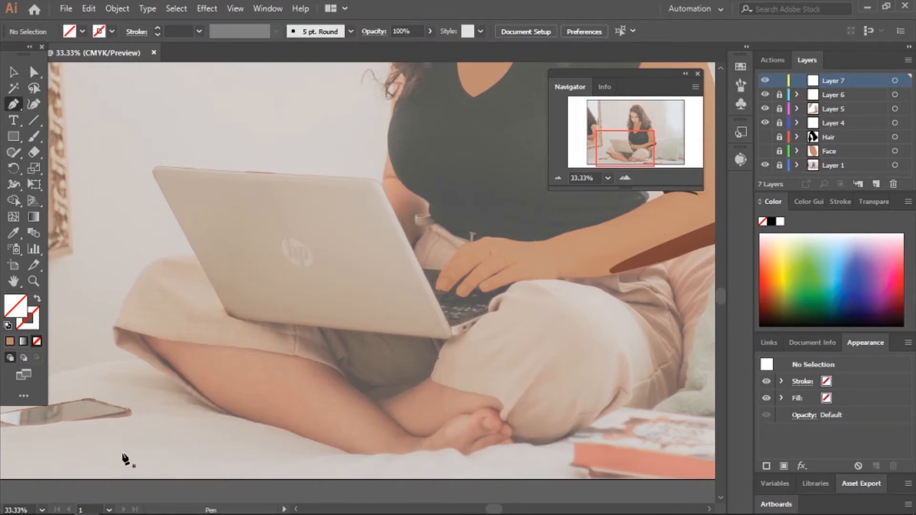
left_click(764, 109)
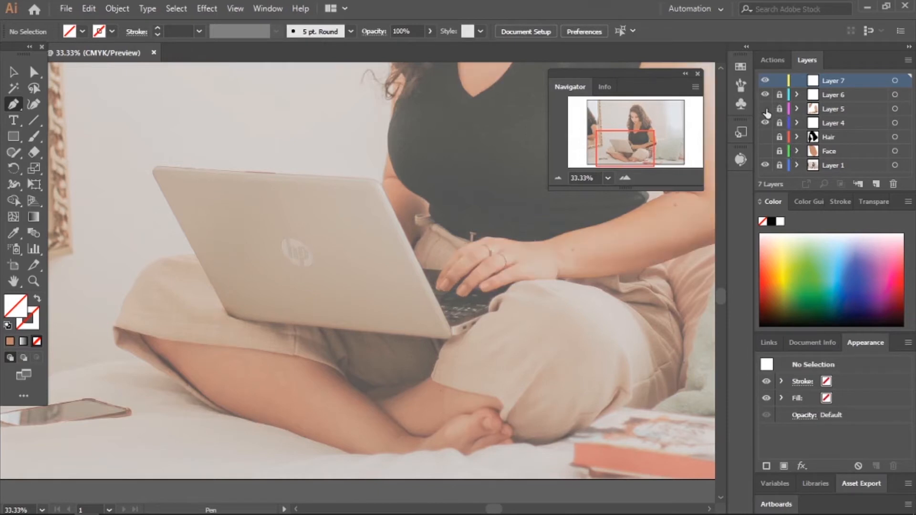
left_click(764, 109)
Step: Start the bare leg outline at the top inner corner of the cuff and follow the cuff's edge to its lower tip
left_click(625, 177)
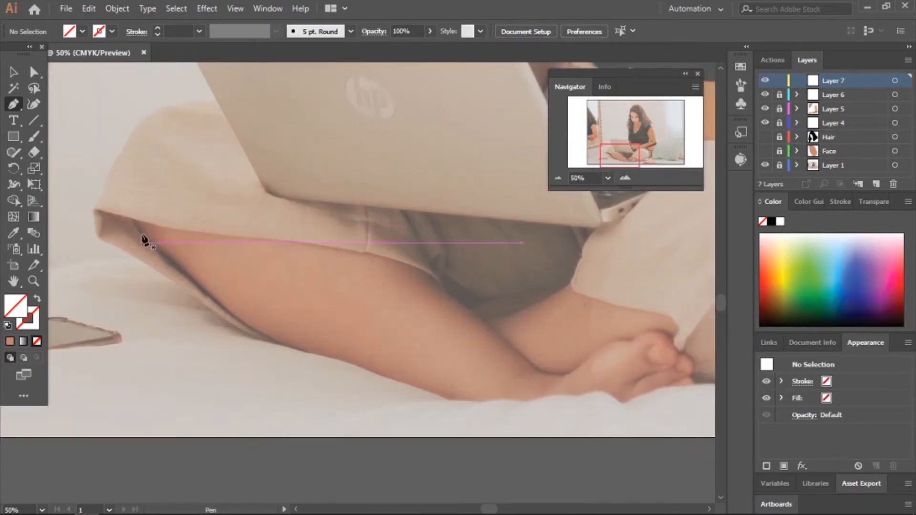
left_click(135, 221)
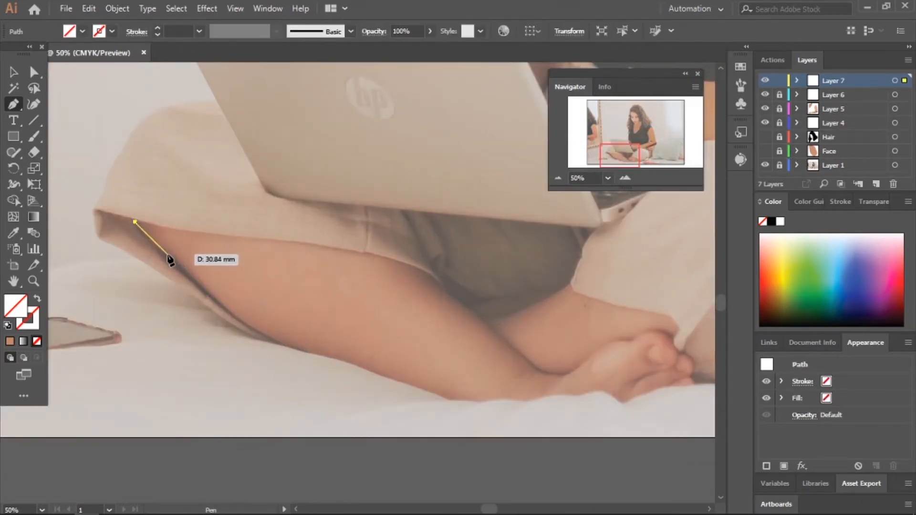
left_click(164, 258)
left_click(231, 312)
left_click(270, 341)
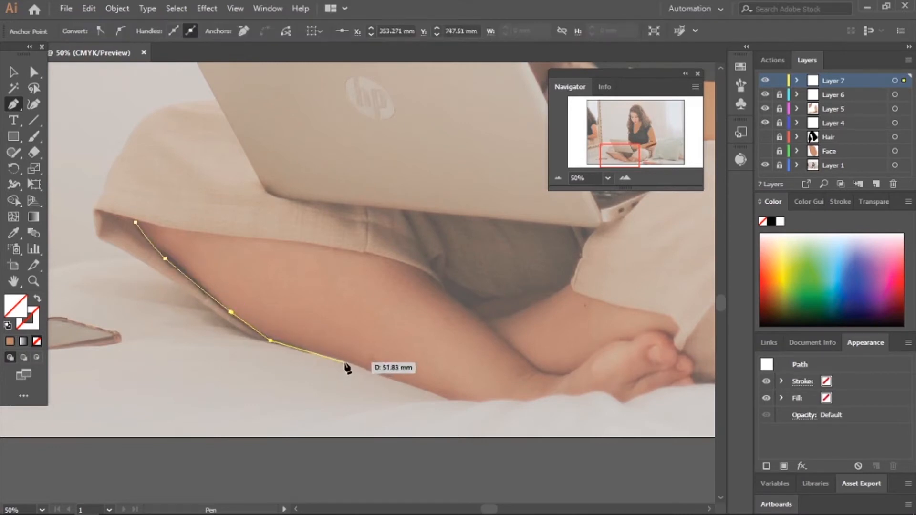
Step: Continue the leg outline along the underside of the calf toward the ankle
left_click(347, 362)
left_click(433, 392)
left_click(443, 396)
left_click(450, 398)
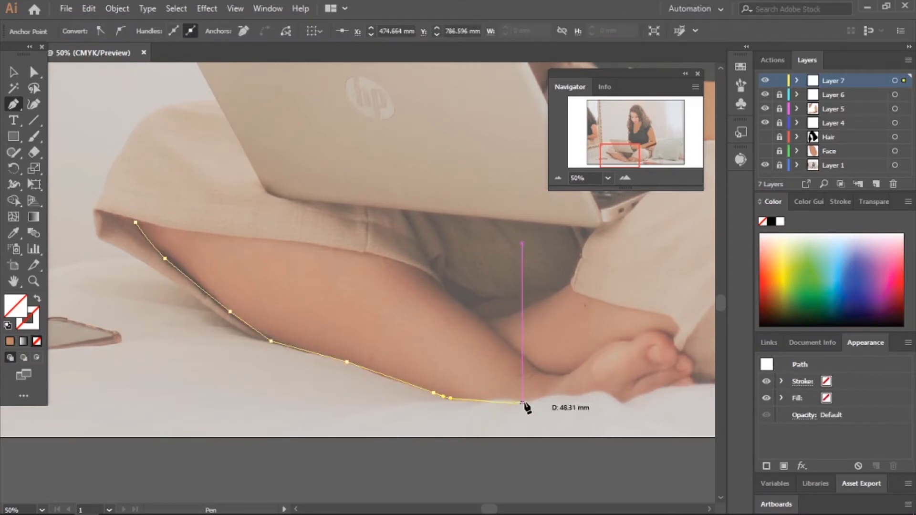
Step: Trace the lower edge of the ankle and foot where it meets the bed, up to the toes
left_click(562, 396)
left_click(592, 393)
left_click(616, 397)
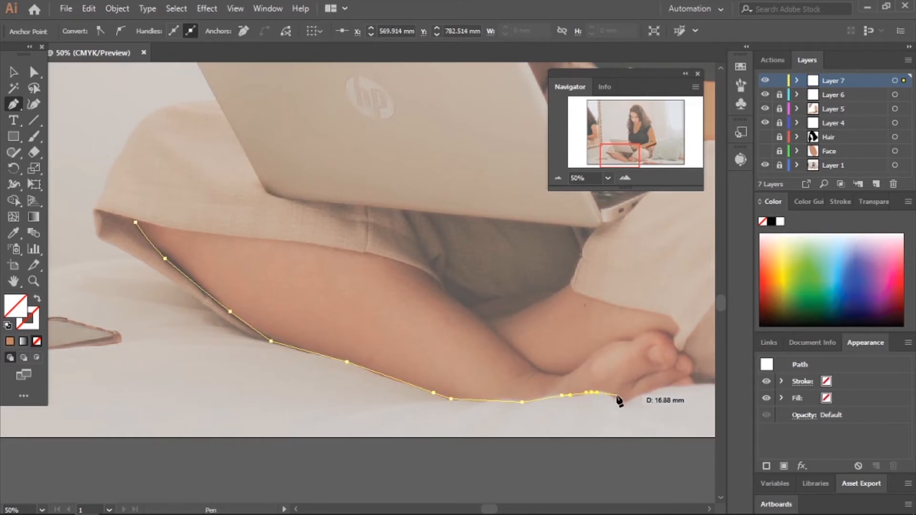
left_click(626, 402)
left_click(653, 392)
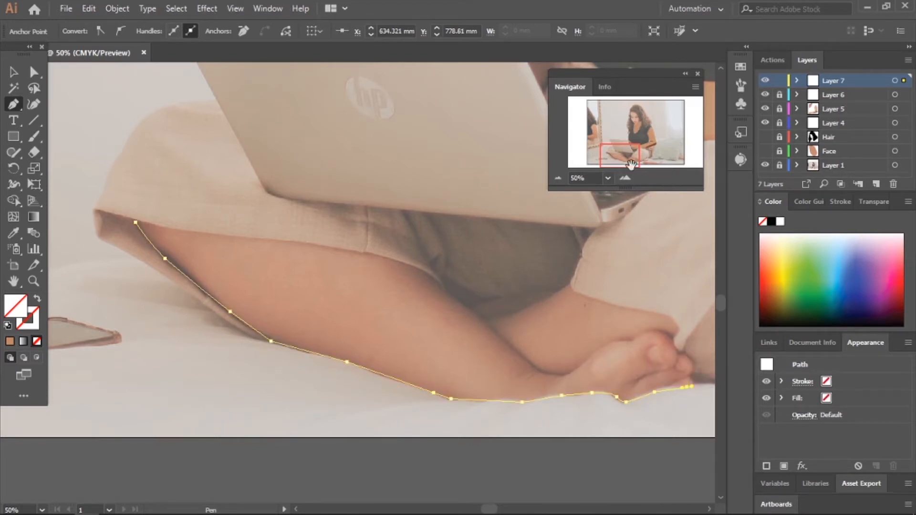
Step: Continue the leg outline from the bed around the small toes and up the outer edge of the big toe
left_click_drag(631, 165, 649, 169)
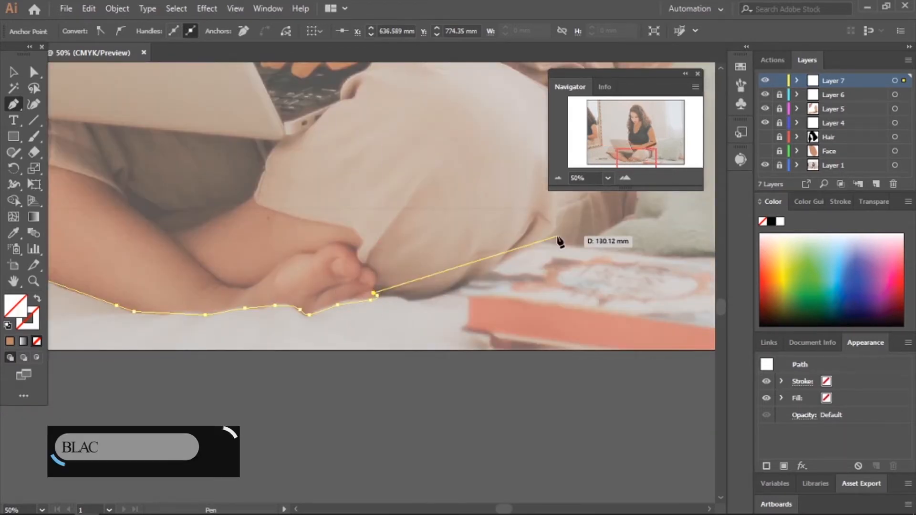
left_click(625, 179)
left_click(625, 178)
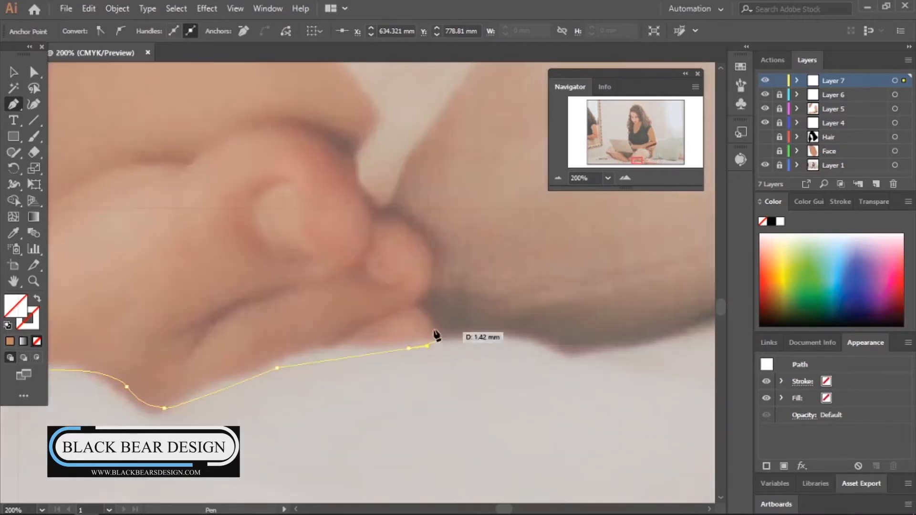
left_click(440, 339)
left_click(420, 310)
left_click_drag(423, 301, 433, 264)
left_click_drag(421, 234, 354, 174)
left_click_drag(334, 145, 328, 142)
left_click_drag(637, 160, 637, 159)
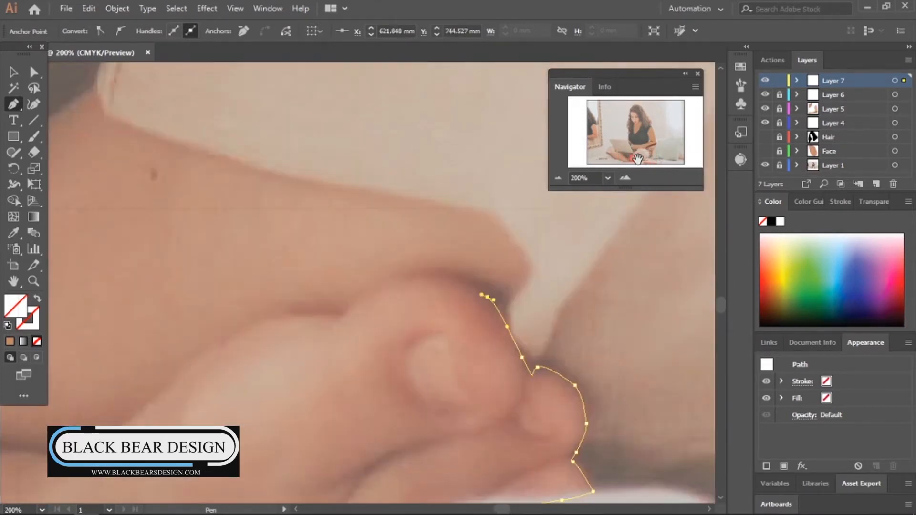
left_click(514, 300)
left_click(528, 280)
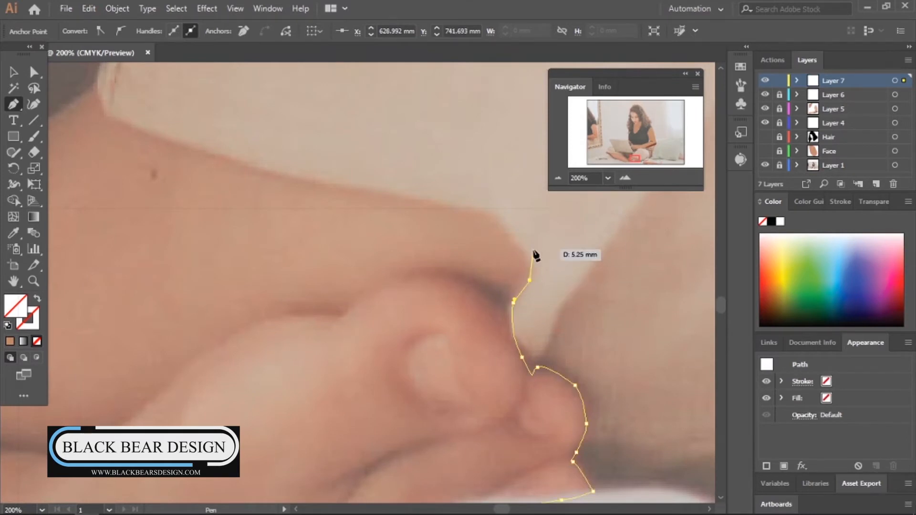
Step: Trace over the top of the big toe and along the upper edge of the foot back to the ankle
left_click(558, 179)
left_click(558, 178)
left_click(558, 179)
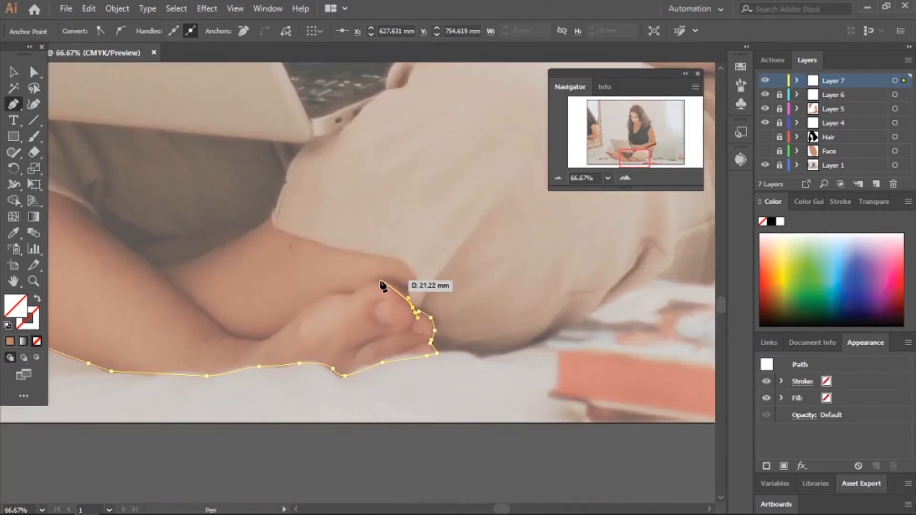
left_click_drag(377, 281, 359, 290)
left_click(353, 295)
left_click(329, 295)
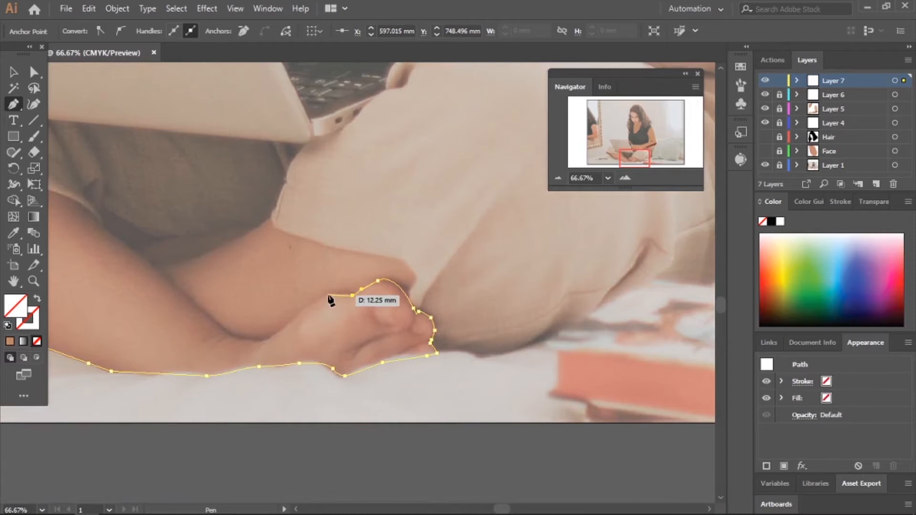
left_click(300, 311)
left_click(275, 336)
left_click_drag(255, 340, 240, 338)
Step: Trace the upper edge of the lower leg and along the trouser hem, closing the outline at the cuff's inner corner
left_click_drag(194, 306, 184, 299)
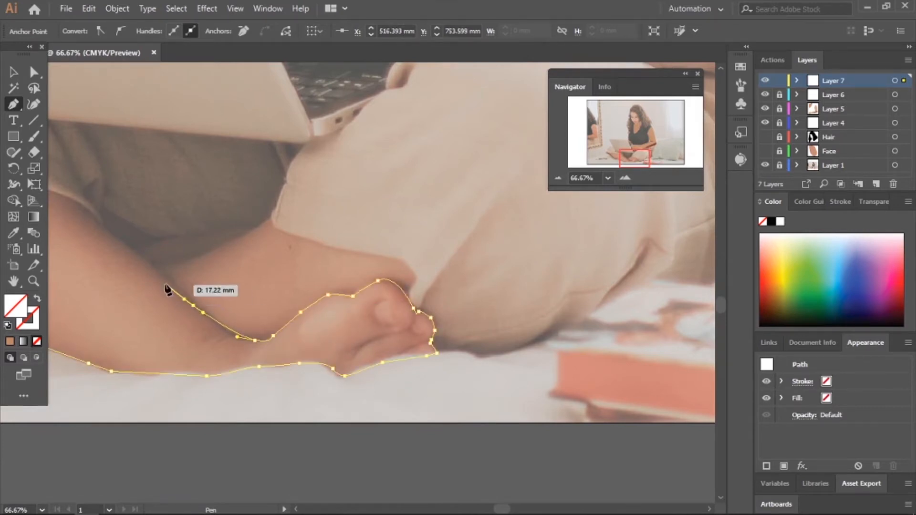
left_click_drag(145, 264, 141, 261)
left_click_drag(110, 232, 372, 312)
left_click_drag(341, 283, 337, 283)
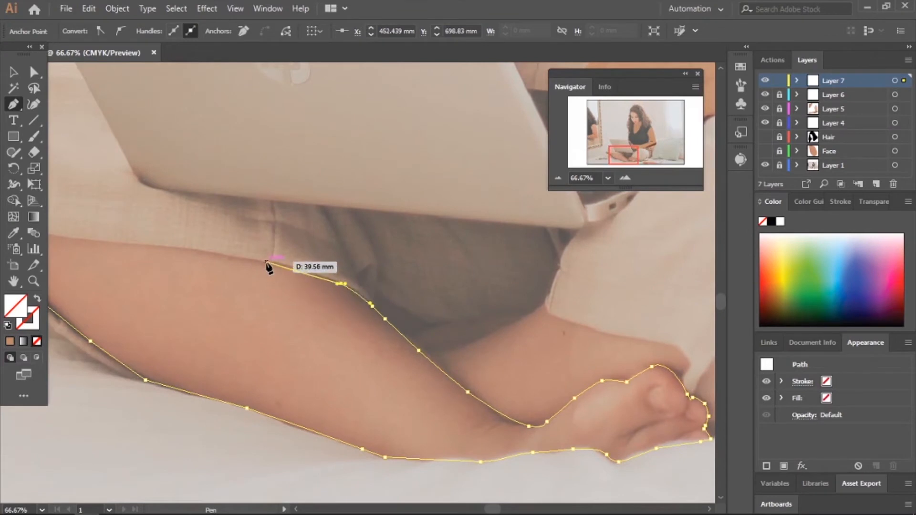
left_click_drag(264, 261, 222, 254)
left_click_drag(135, 242, 123, 240)
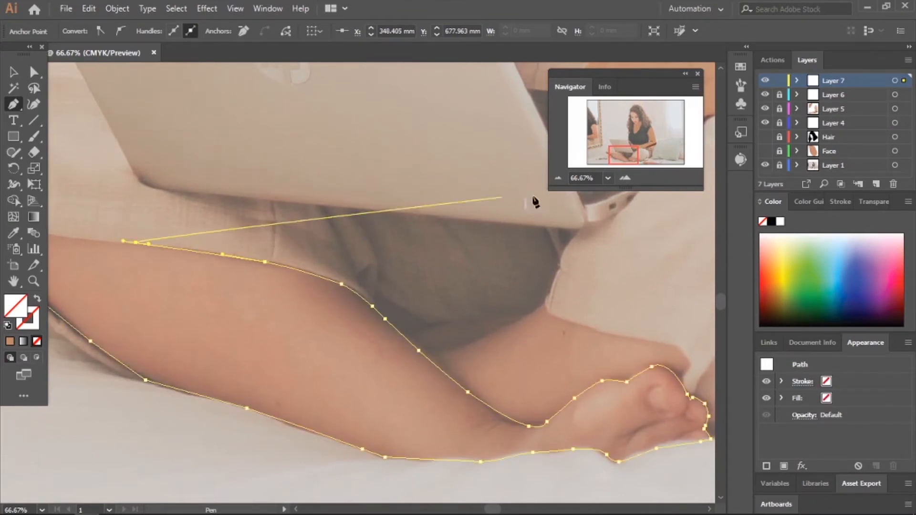
left_click_drag(624, 157, 614, 157)
left_click_drag(220, 211, 173, 206)
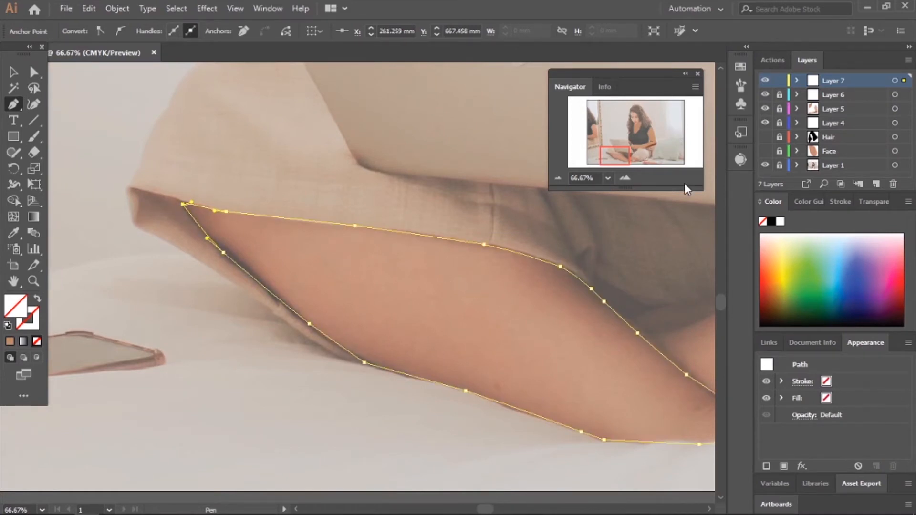
Step: Outline the other bare lower leg between the trouser hem, the foot and the crossed shin as a closed path
left_click_drag(615, 157, 634, 162)
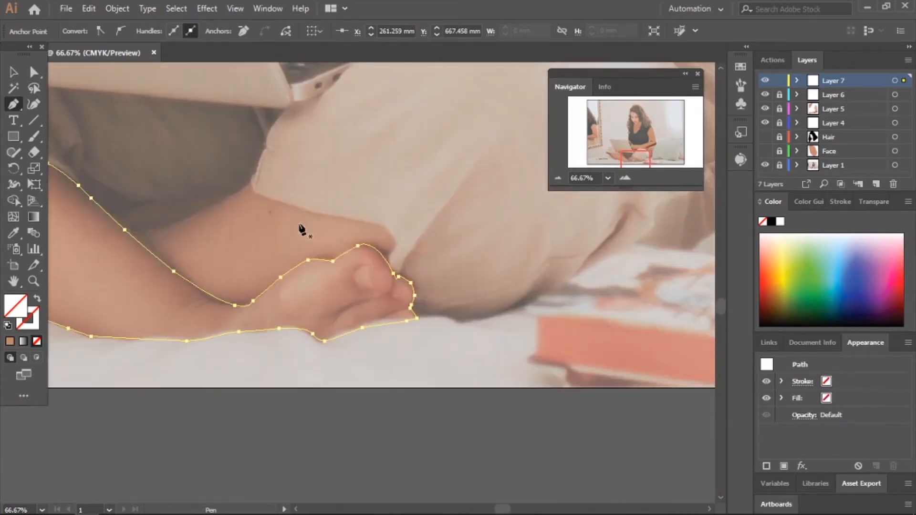
left_click(260, 194)
left_click_drag(384, 224, 384, 252)
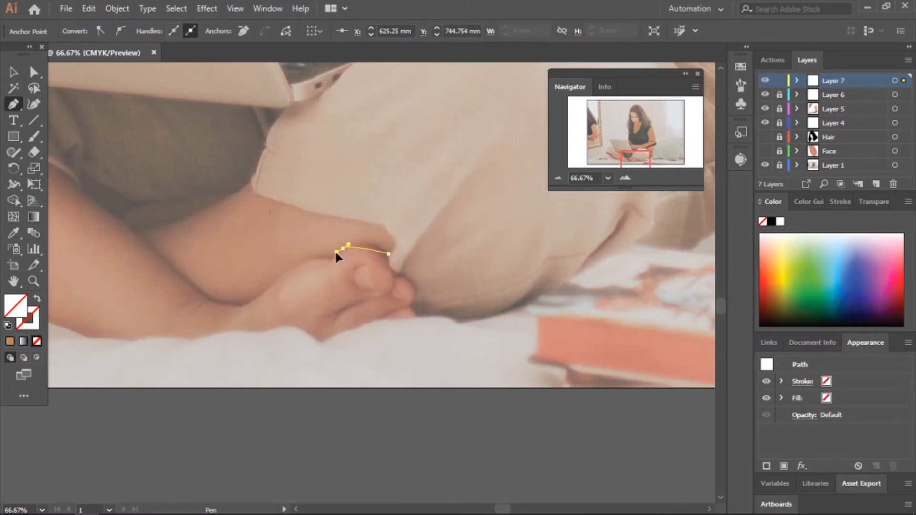
left_click_drag(335, 249, 231, 304)
left_click_drag(161, 267, 137, 240)
left_click(127, 231)
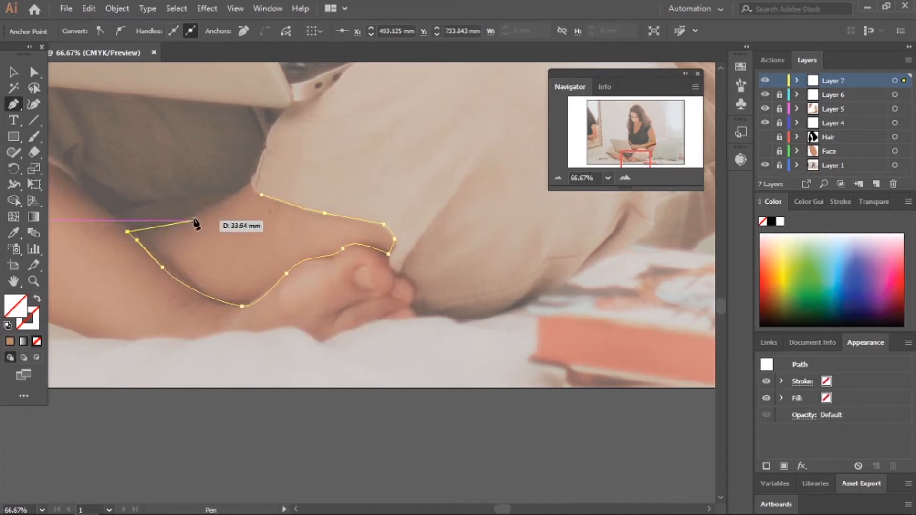
left_click_drag(194, 217, 272, 199)
left_click(243, 189)
left_click(249, 182)
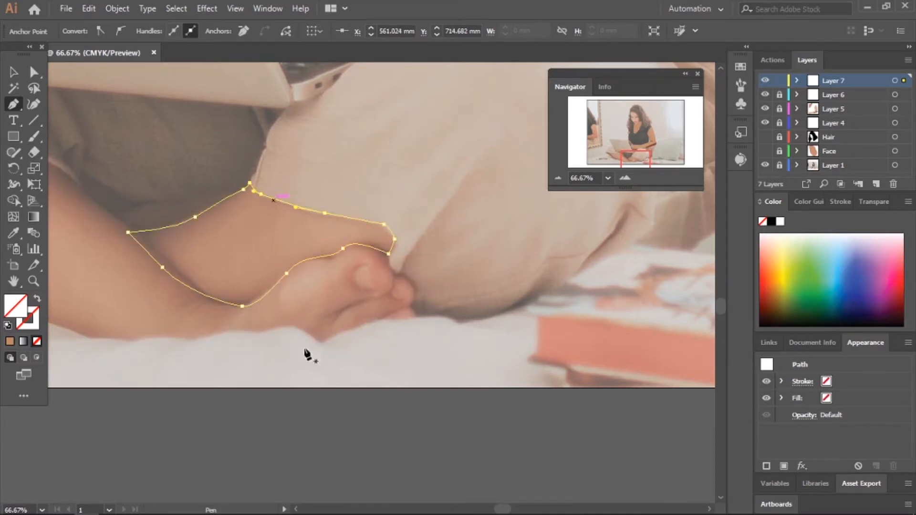
Step: Activate Layer 5 and trace the far arm's outer edge from the hair down along the laptop lid
left_click_drag(637, 160, 627, 129)
left_click(559, 178)
left_click(558, 178)
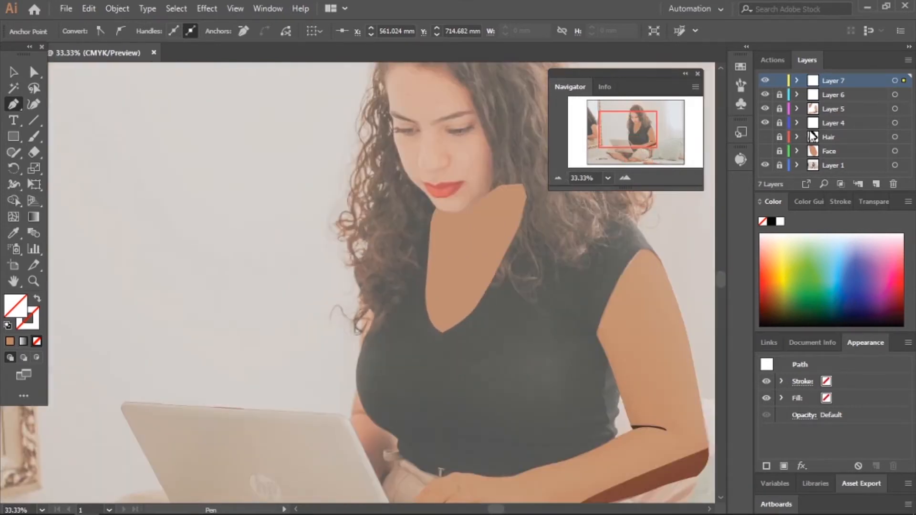
left_click(894, 109)
left_click_drag(620, 130, 619, 136)
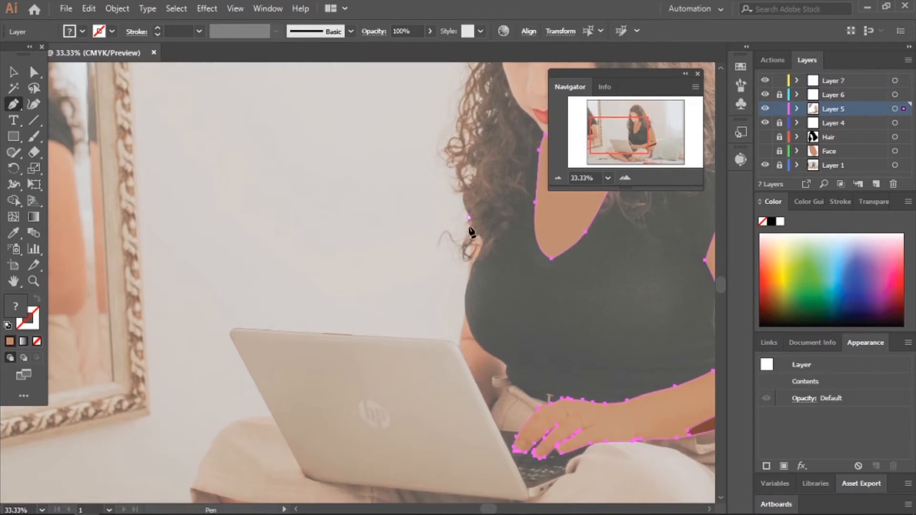
left_click_drag(470, 230, 465, 319)
left_click(458, 350)
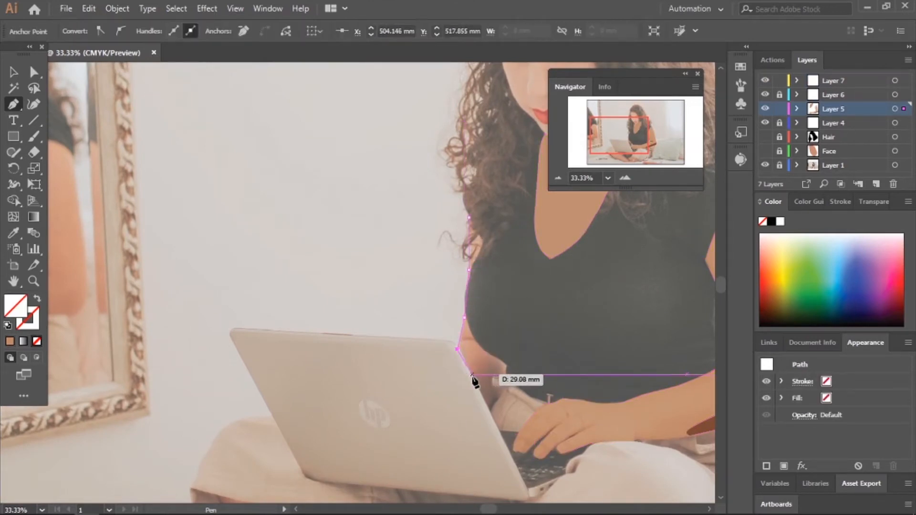
left_click(475, 380)
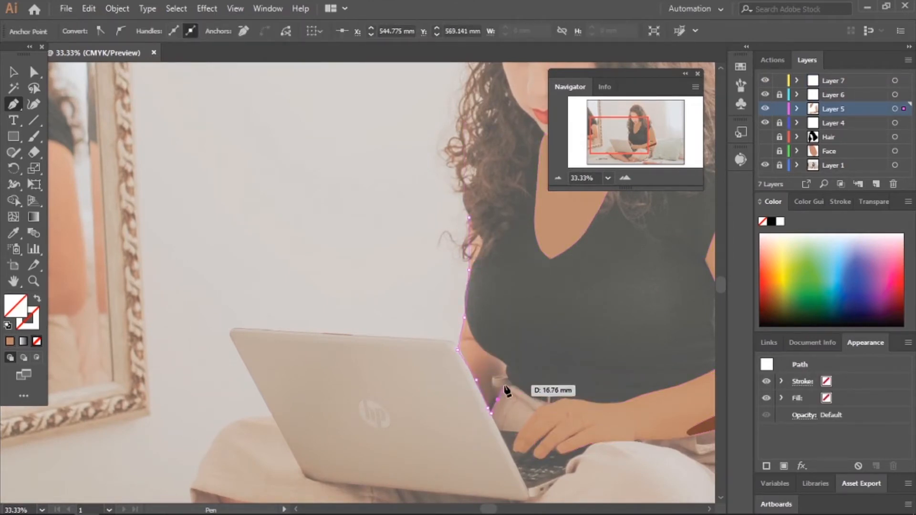
Step: Trace the far arm's inner edge along the shirt up to the hair, close the outline and deselect it
left_click(506, 365)
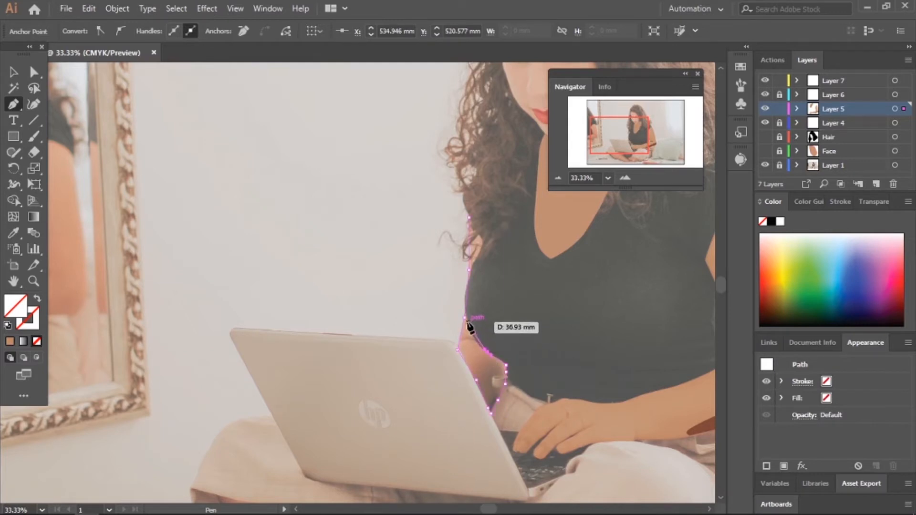
left_click(476, 259)
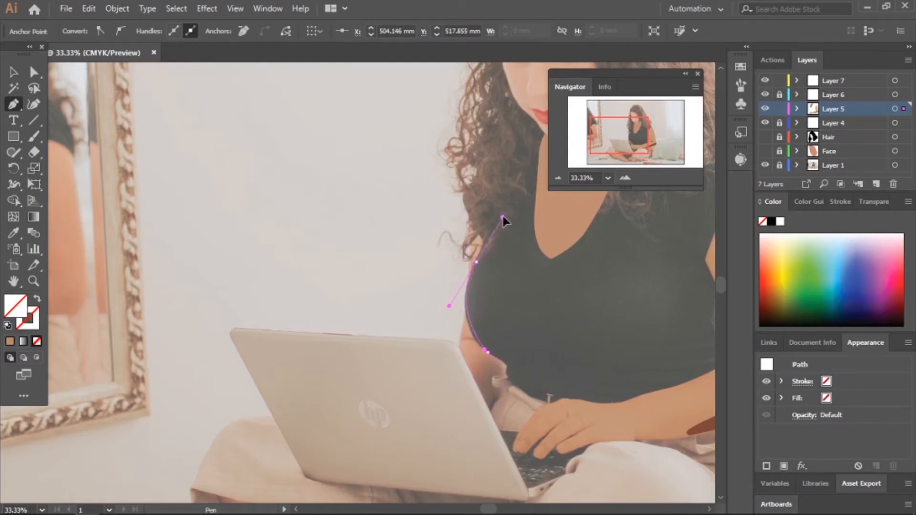
left_click_drag(503, 216, 503, 207)
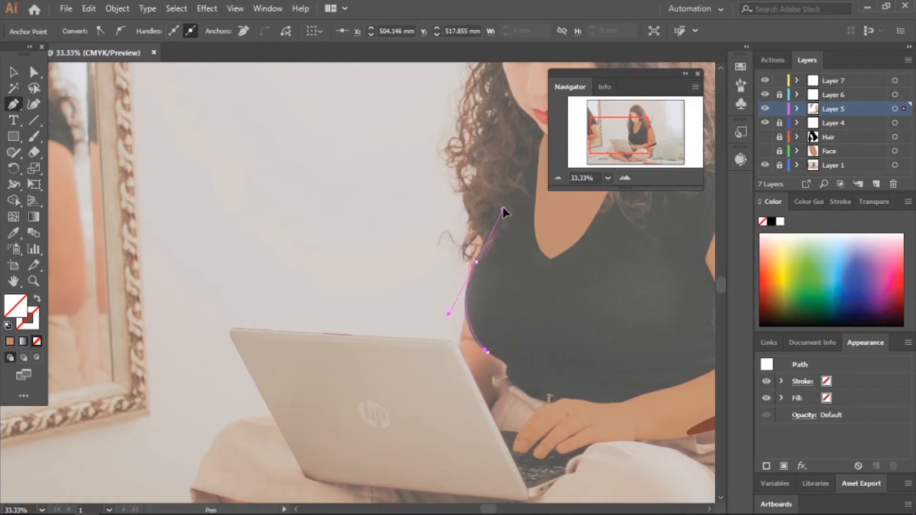
left_click(477, 262)
left_click_drag(482, 239, 480, 233)
left_click(469, 218)
key("i")
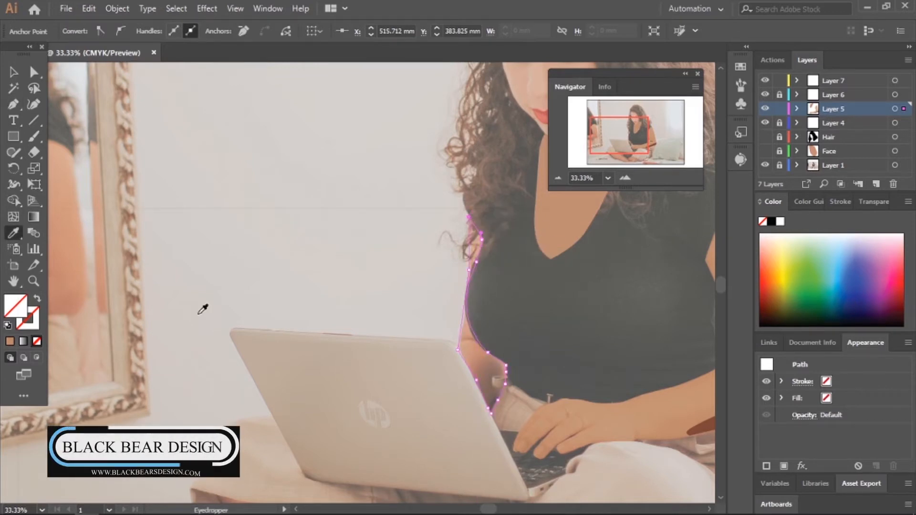
left_click(14, 73)
left_click(286, 139)
Step: Draw a closed shape over the lower part of the far arm and the waist beside the laptop
left_click(624, 178)
left_click(624, 178)
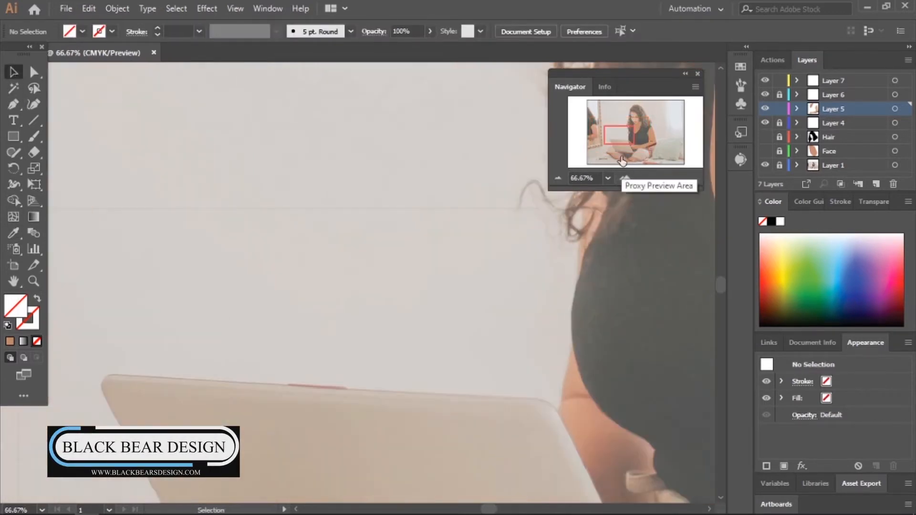
left_click_drag(621, 138, 633, 140)
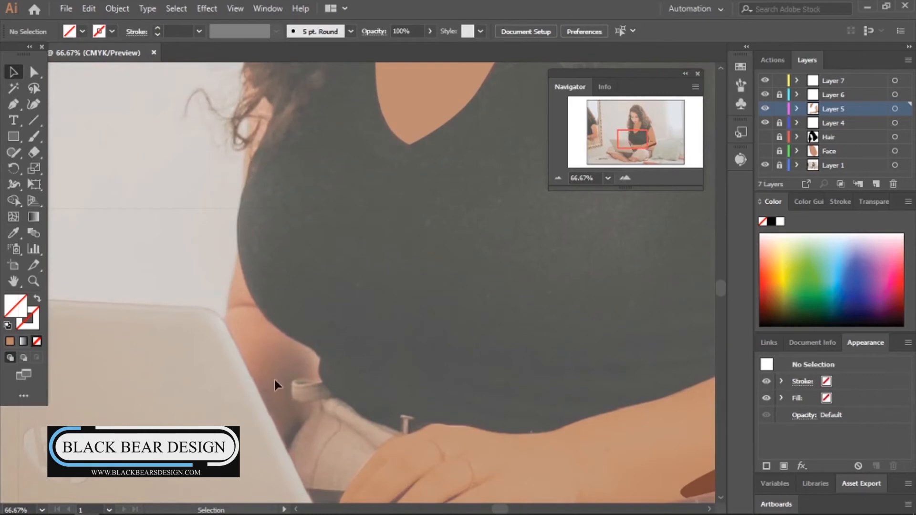
left_click(306, 349)
left_click(271, 450)
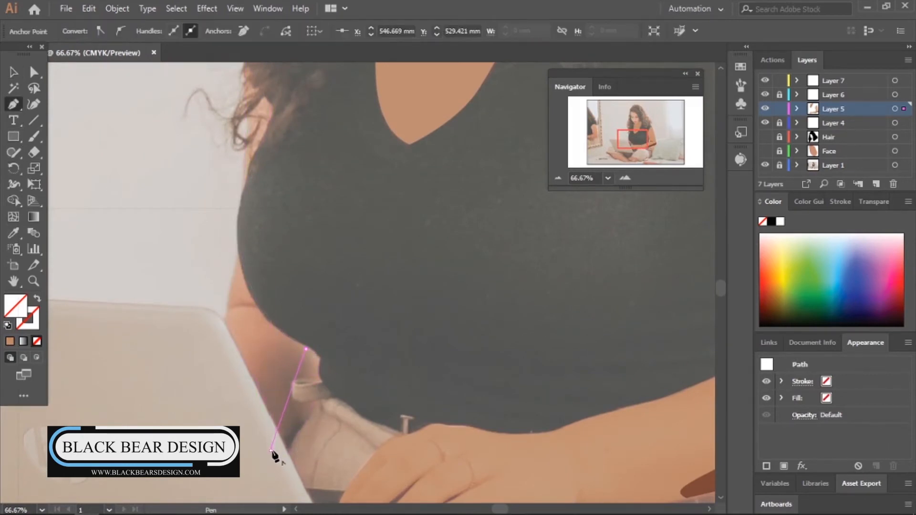
left_click(349, 456)
left_click_drag(305, 349, 287, 400)
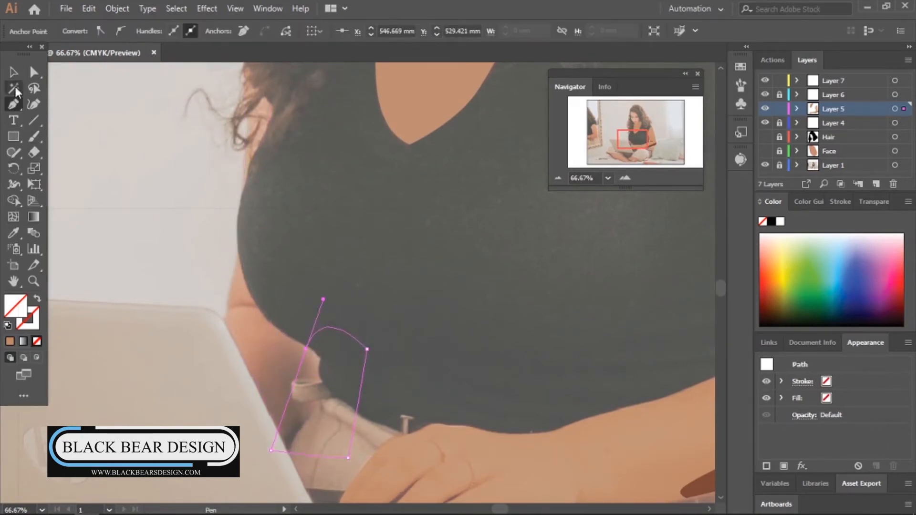
Step: Fill the new shape over the lower arm with a sampled near-black colour and deselect it
key("v")
key("i")
left_click(303, 420)
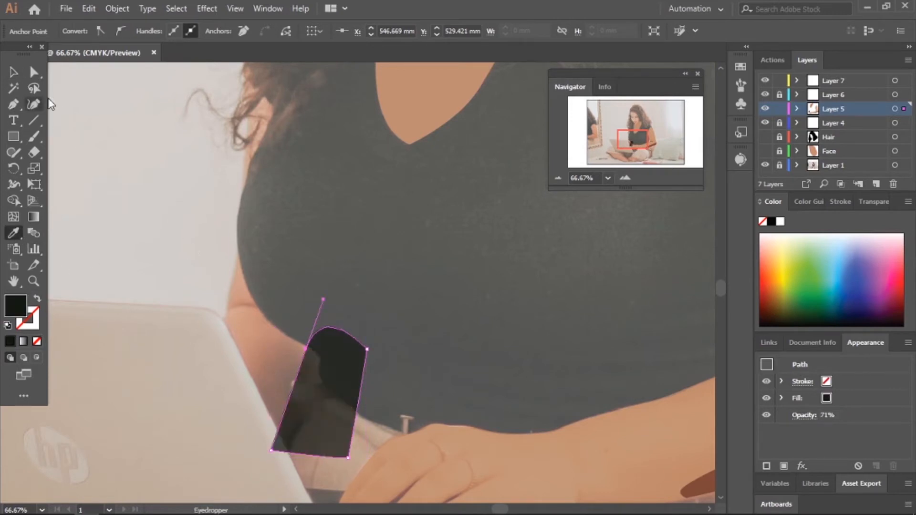
left_click(13, 71)
left_click(334, 119)
left_click_drag(420, 47, 432, 48)
left_click(141, 226)
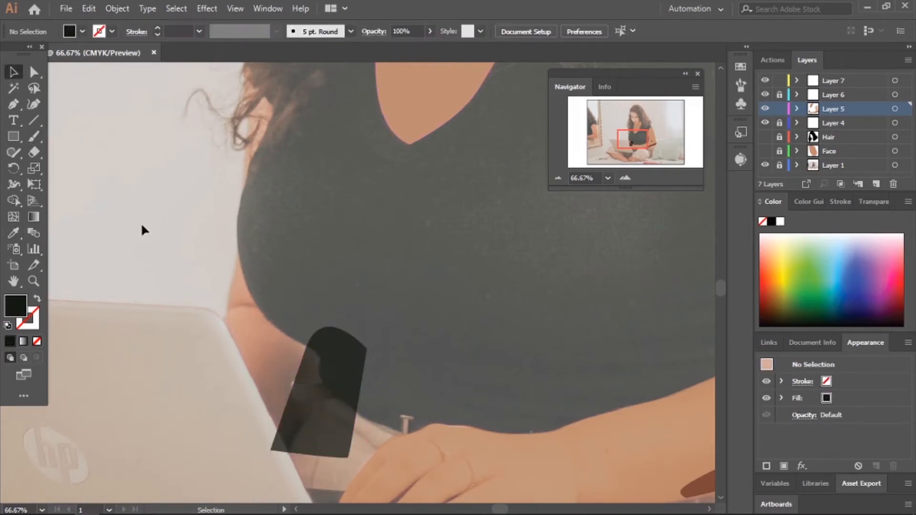
Step: Use Shape Builder on the arm outline and the dark shape to remove the part extending over the shirt and trousers
left_click(229, 285)
left_click(347, 364, "shift")
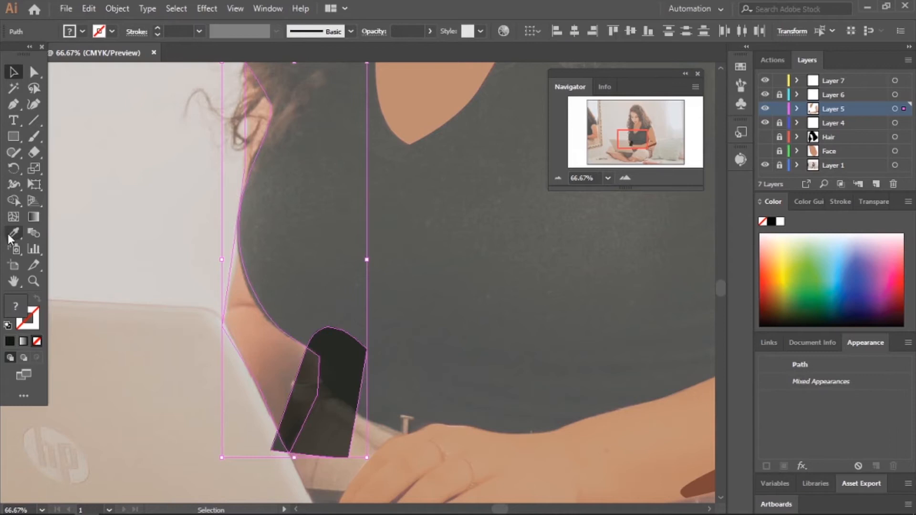
left_click(14, 200)
left_click(347, 385, "alt")
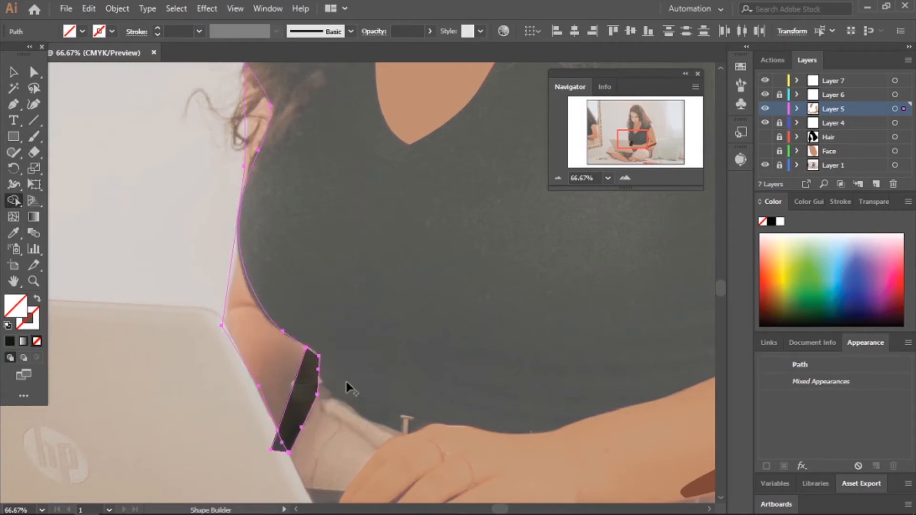
left_click(13, 72)
left_click(125, 178)
Step: Set the trimmed dark shape's opacity to 100% and deselect it
left_click(298, 399)
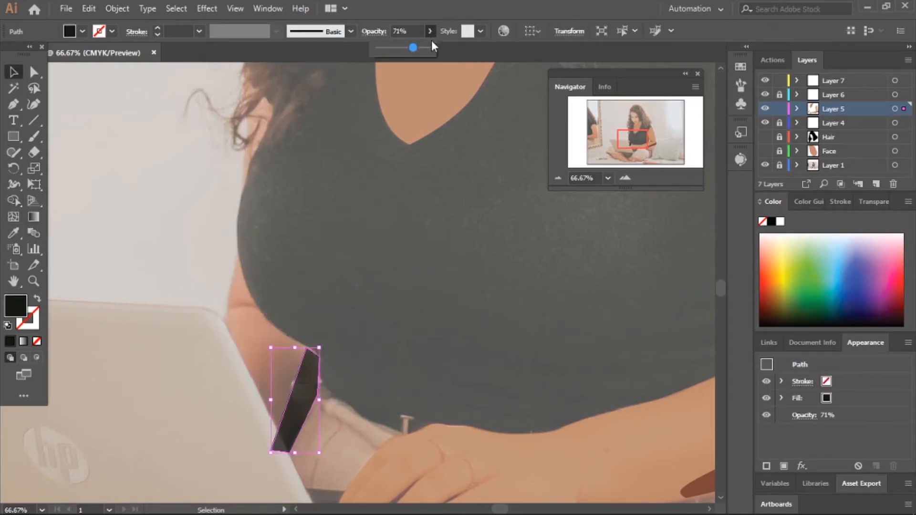
left_click(429, 35)
left_click(119, 137)
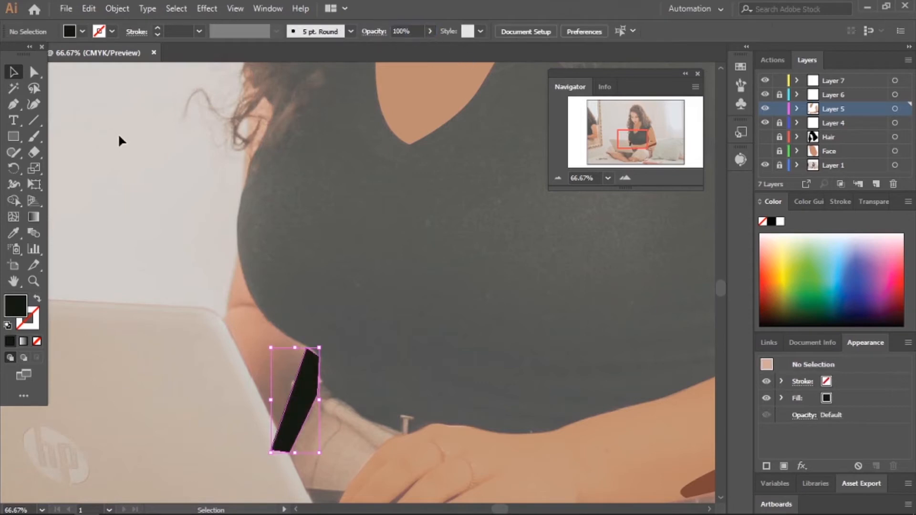
Step: Select the arm outline and dark shape and remove the dark sliver overlapping the laptop lid with Shape Builder
left_click(226, 287)
left_click(300, 409, "shift")
left_click(14, 200)
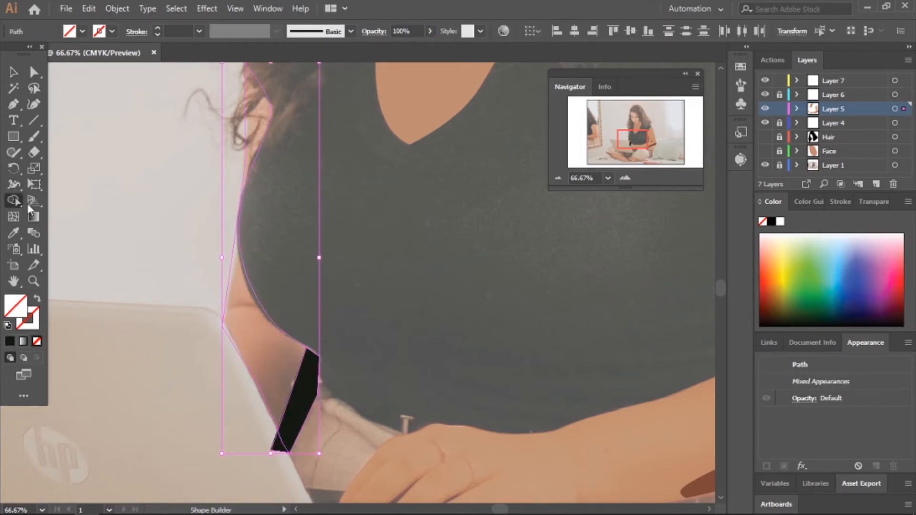
left_click(13, 73)
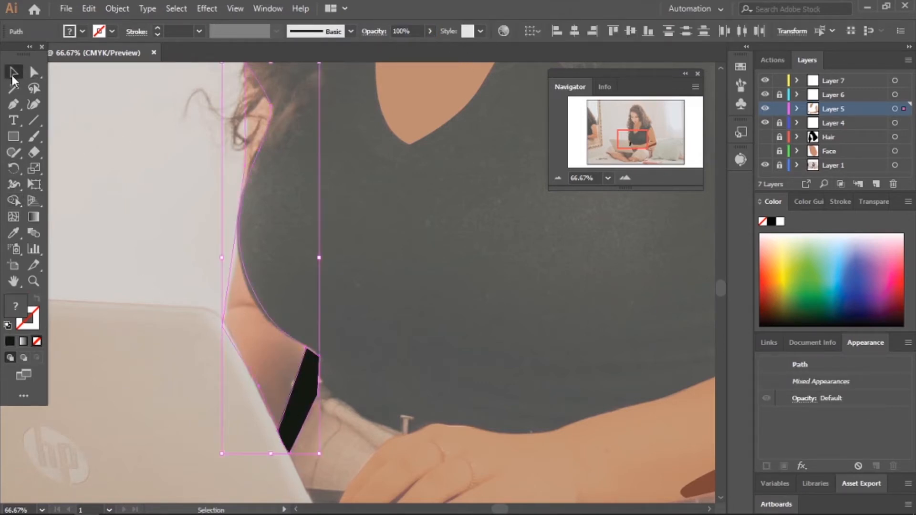
Step: Fill both selected arm shapes with the near arm's skin colour and set their opacity to 100%
left_click(13, 232)
left_click(575, 439)
left_click(429, 32)
left_click_drag(412, 48, 468, 55)
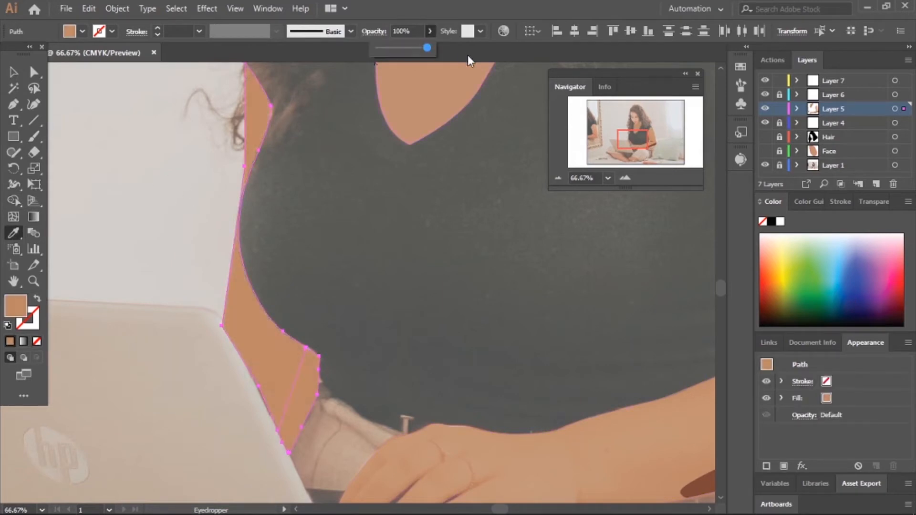
Step: Deselect the arm shapes, unlock Layer 4 and the Hair layer, and show the Face and Hair layers
left_click(14, 72)
left_click(594, 294)
left_click(557, 178)
left_click(558, 178)
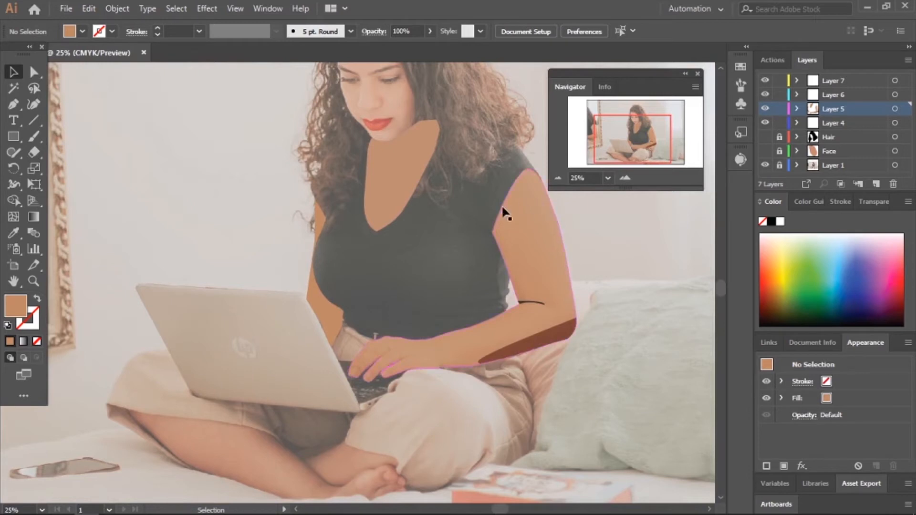
left_click(780, 137)
left_click(841, 125)
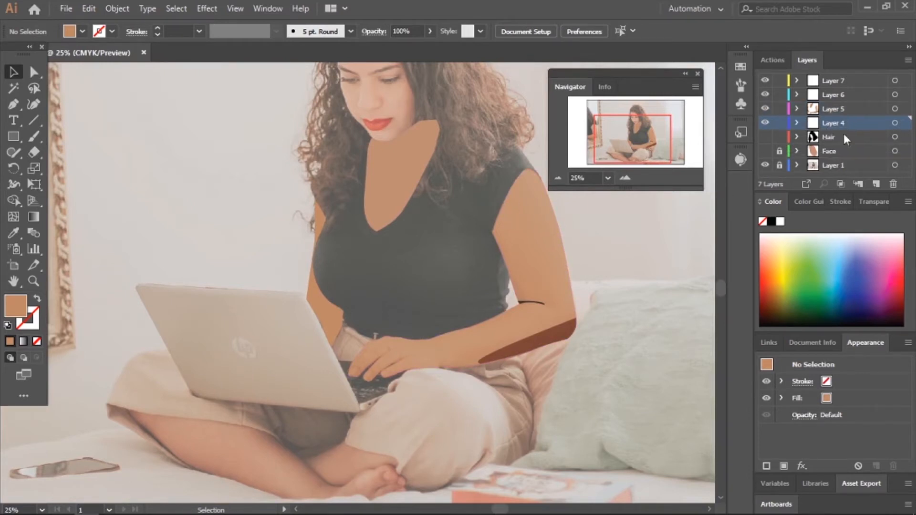
left_click(764, 137)
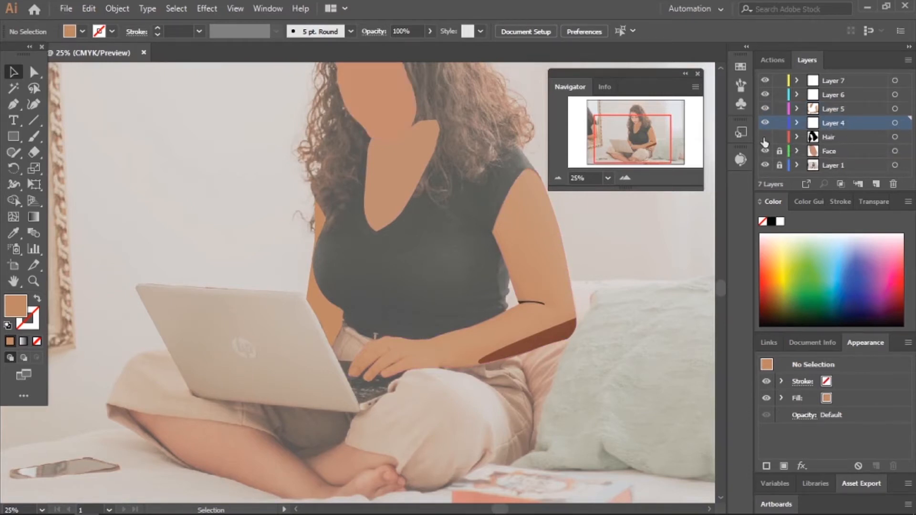
Step: Fill the shirt outline with the near-black sampled from the shirt in the photo and set its opacity to 100%
left_click(507, 300)
left_click(10, 235)
left_click(401, 303)
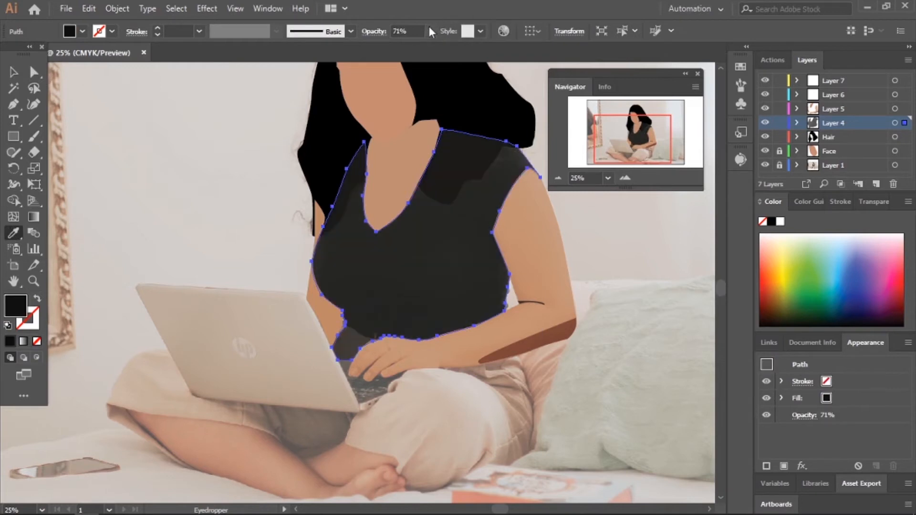
left_click(429, 31)
left_click(431, 48)
left_click(14, 73)
left_click(124, 140)
left_click(558, 177)
left_click(558, 177)
left_click(558, 177)
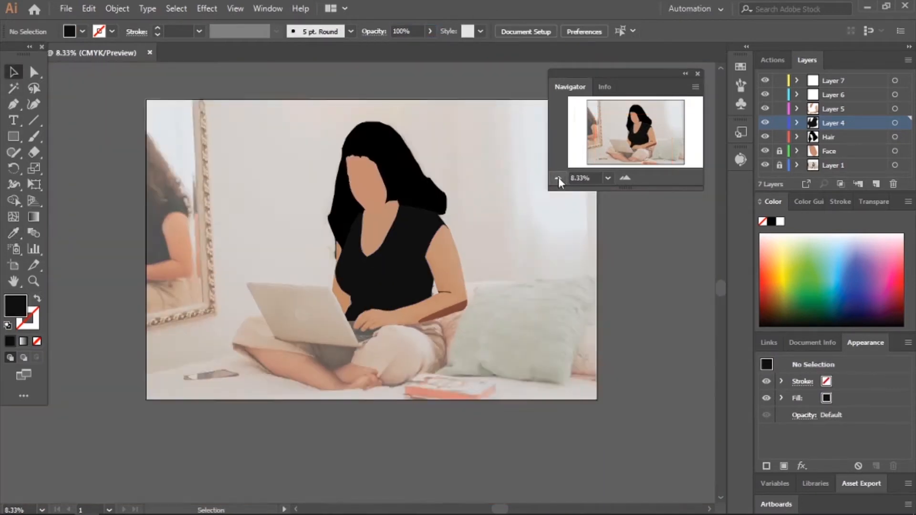
Step: Try filling the trousers outline with the beige sampled from the photo at 100% opacity, and undo the fill
left_click(624, 178)
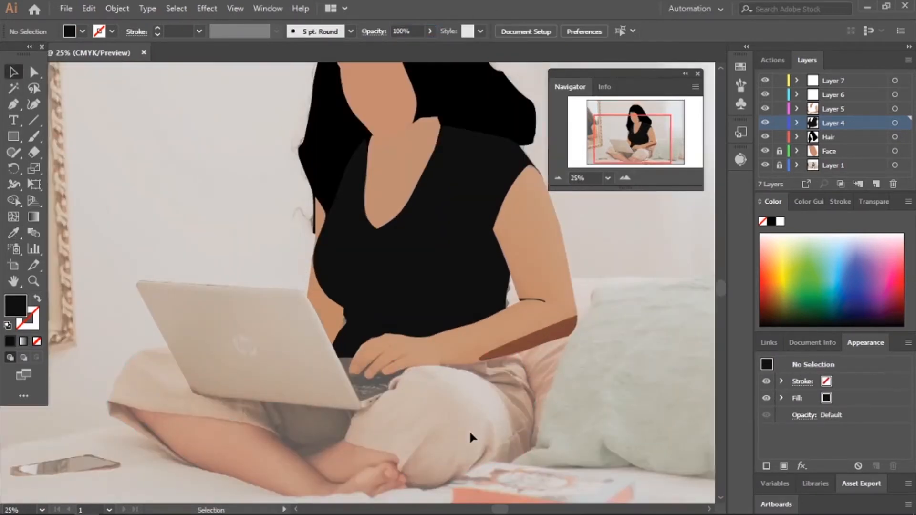
left_click(502, 462)
key("i")
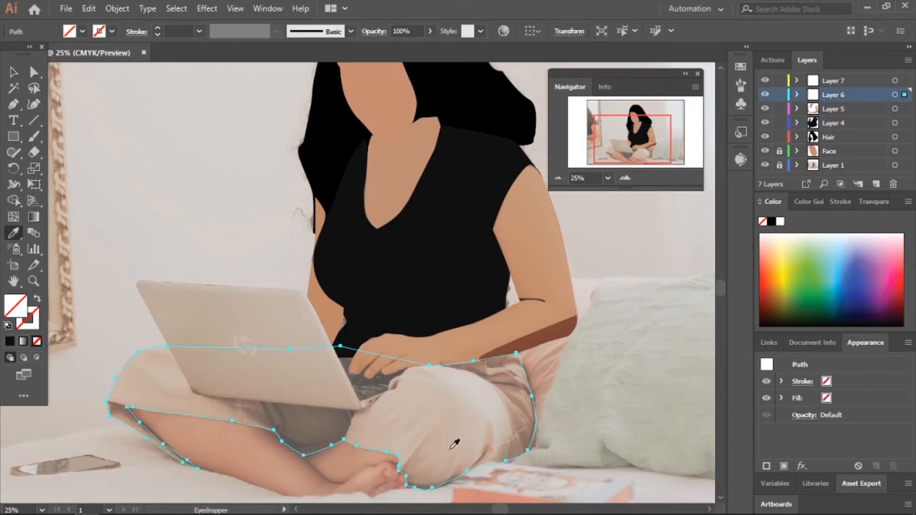
left_click(460, 421)
left_click_drag(422, 48, 429, 49)
key("v")
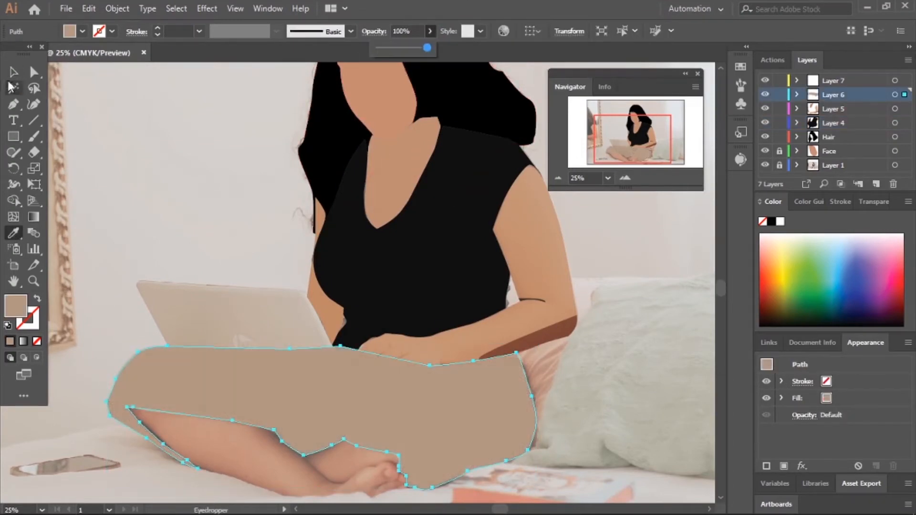
left_click(157, 128)
key("ctrl+z")
key("ctrl+z")
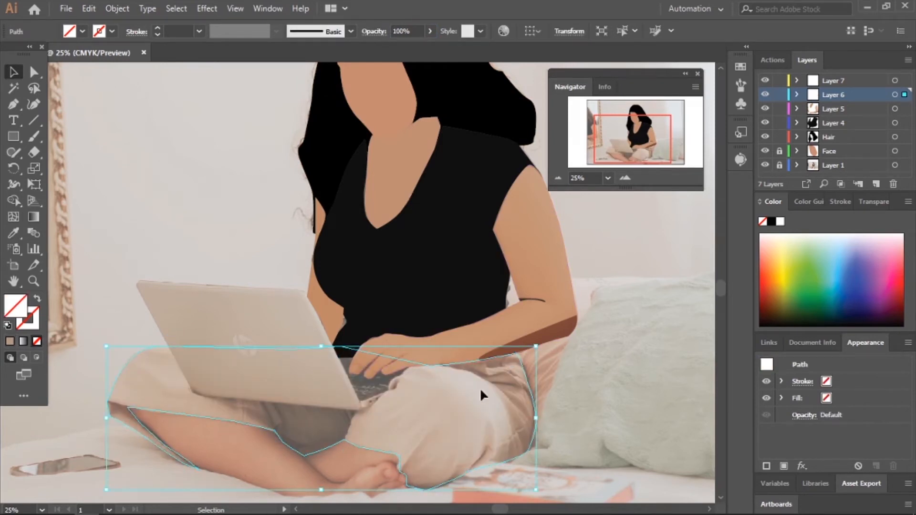
Step: Select the trousers outline and try reworking its upper edge by removing anchor points with the Pen tool
left_click(625, 178)
left_click_drag(633, 141, 631, 148)
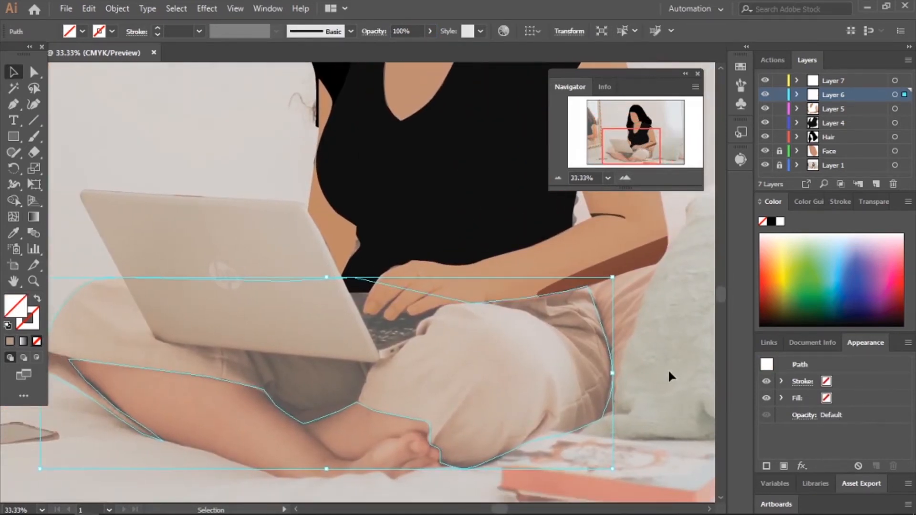
left_click(667, 368)
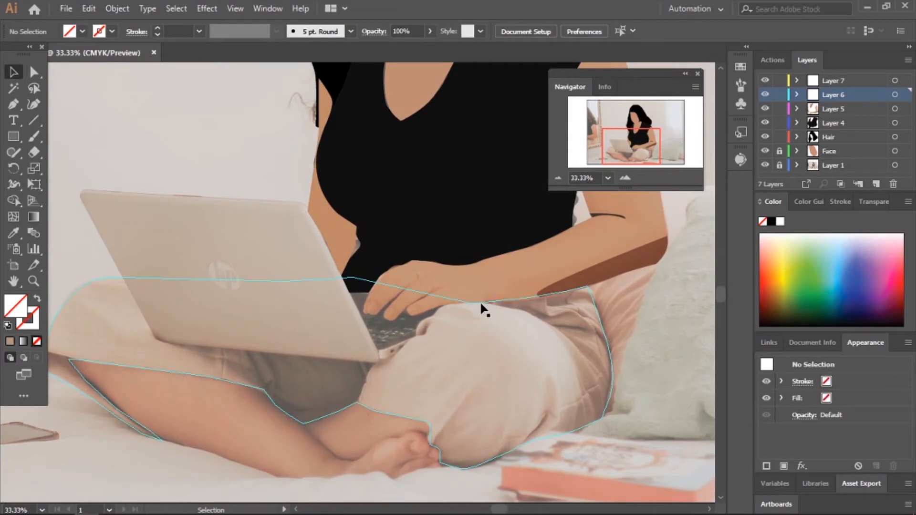
left_click(110, 278)
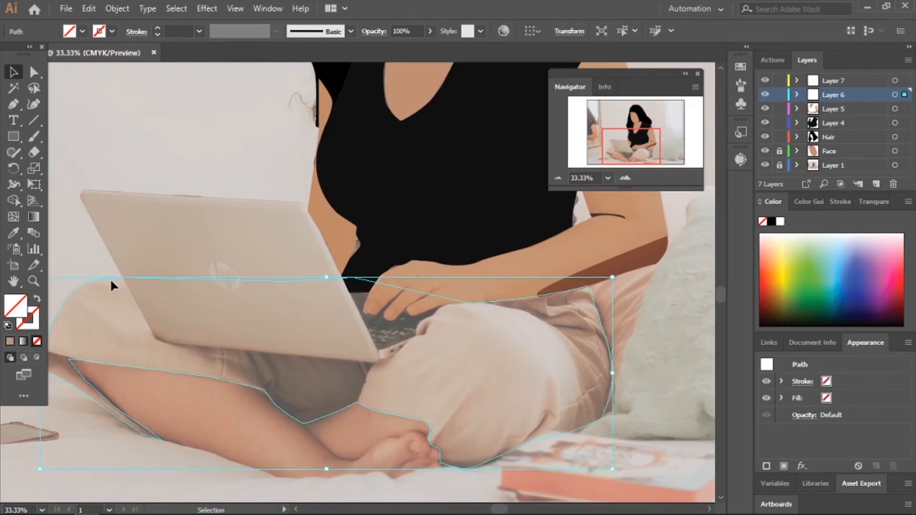
key("p")
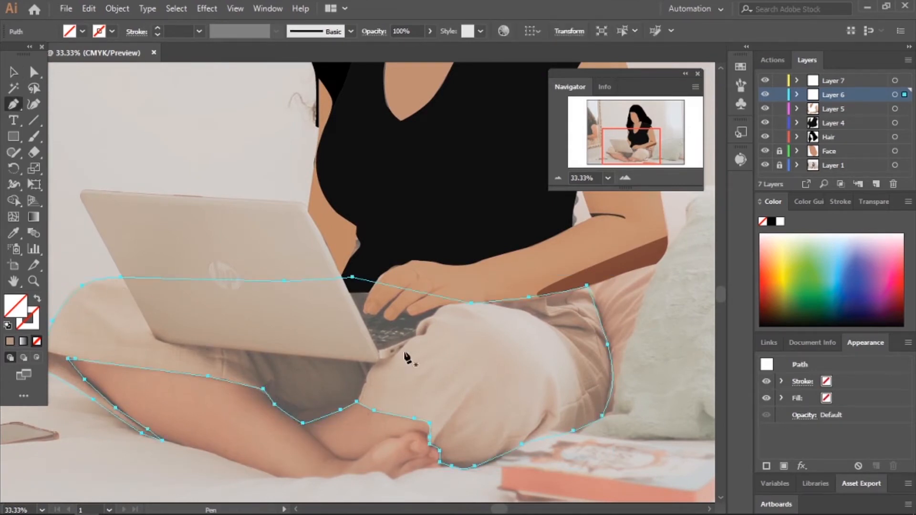
left_click(488, 297)
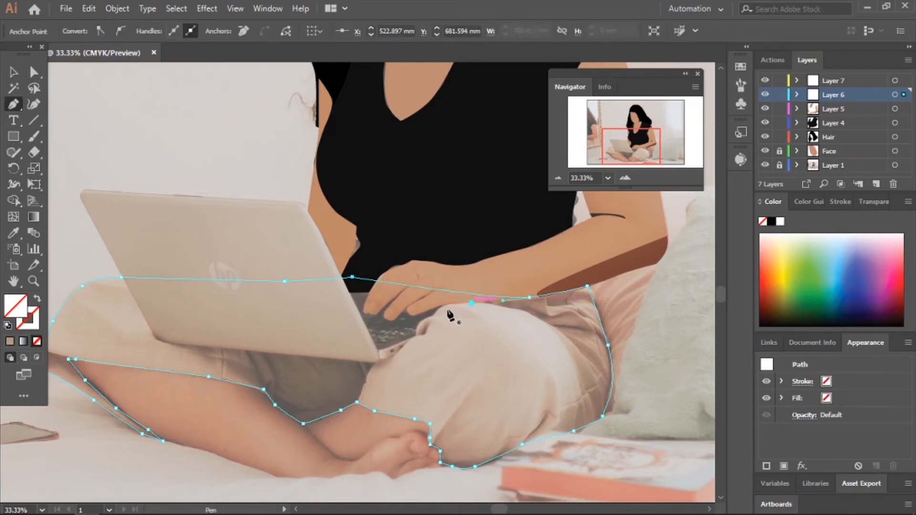
left_click(352, 277)
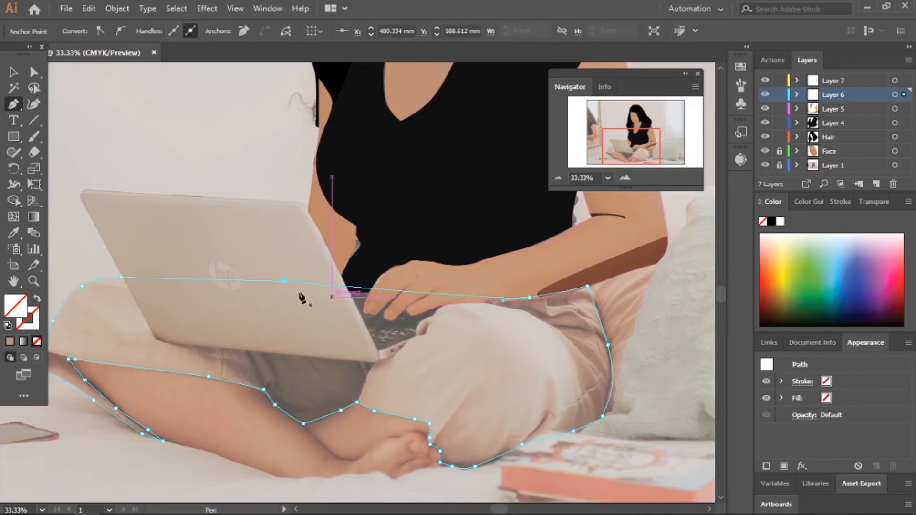
left_click(529, 297)
left_click(587, 287)
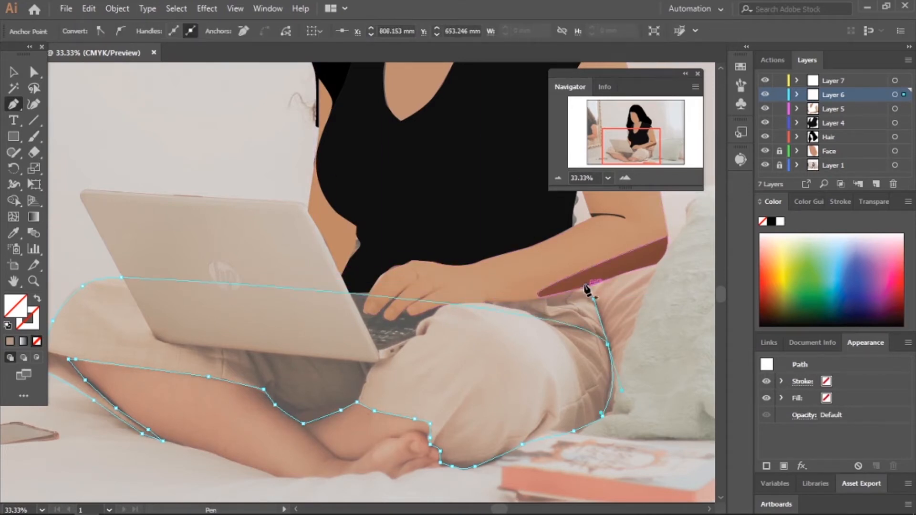
right_click(610, 349)
Step: Try tracing the near trouser leg from above the ankle up past the laptop's corner to the knee
left_click_drag(358, 402, 361, 393)
left_click(377, 363)
left_click_drag(402, 349, 411, 342)
left_click(418, 334)
left_click(428, 318)
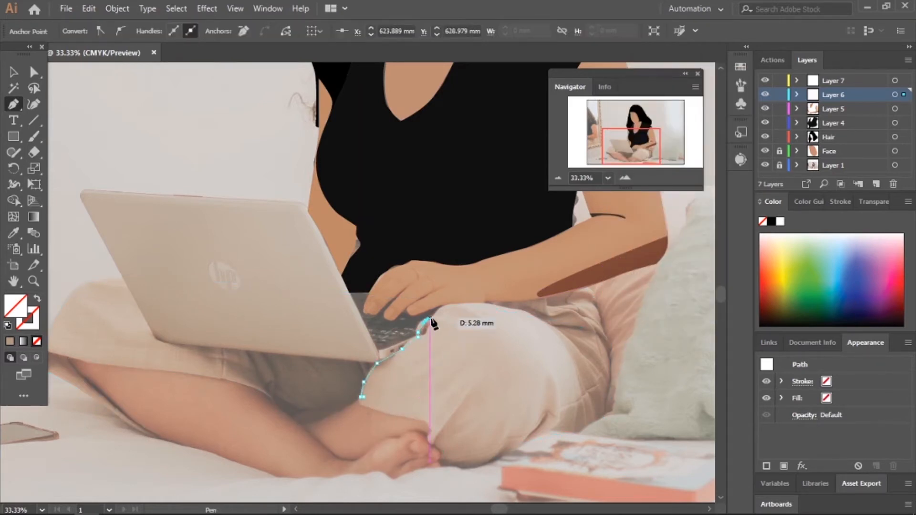
left_click(561, 426, "ctrl")
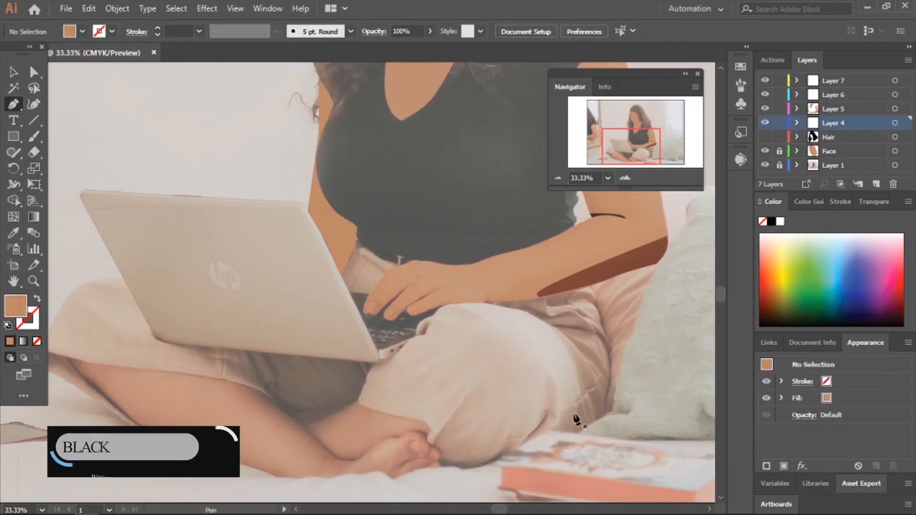
Step: Check which artwork sits on Layers 4, 7 and 6, and make Layer 6 active
left_click(895, 123)
left_click(834, 95)
left_click(840, 82)
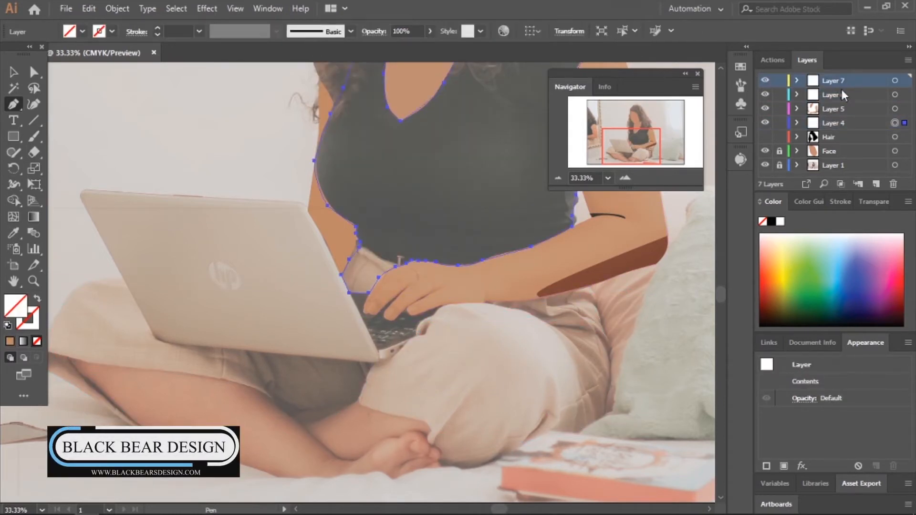
left_click(895, 80)
left_click(834, 95)
left_click(895, 94)
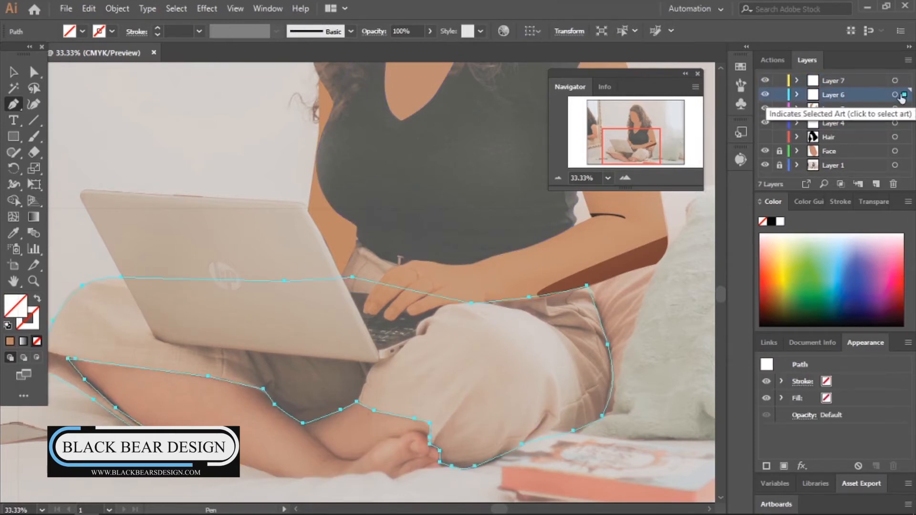
Step: Trace the near trouser leg's upper edge with the Pen tool from above the ankle, past the laptop corner and under the forearm to the hip
left_click(359, 394)
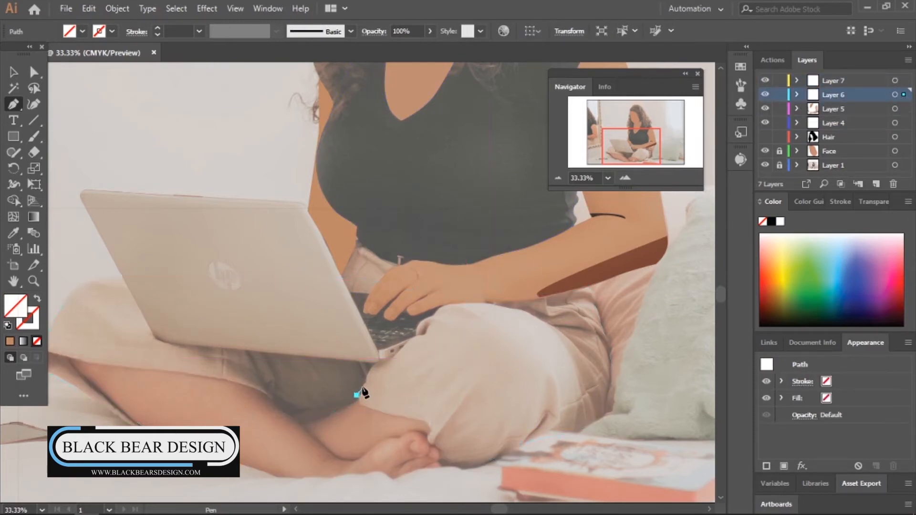
key("ctrl+z")
left_click(359, 394)
left_click_drag(365, 379, 401, 351)
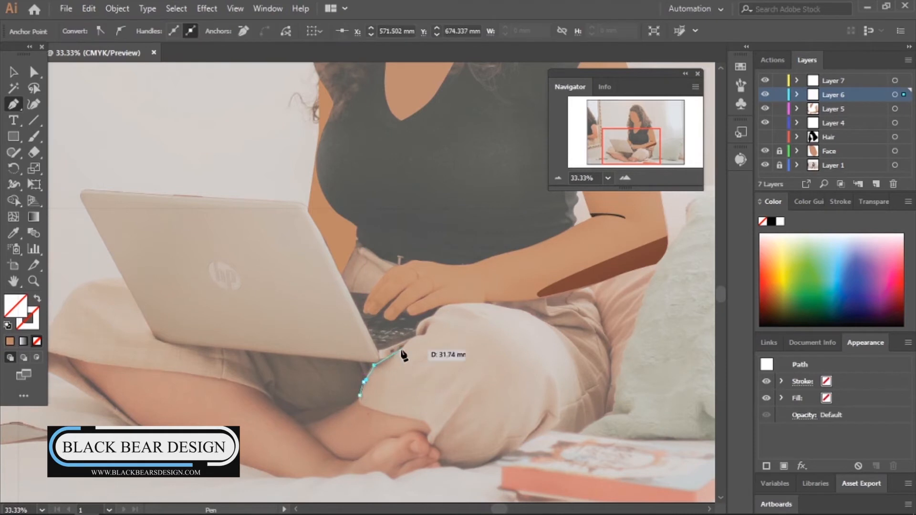
left_click(415, 334)
left_click(427, 318)
left_click(441, 309)
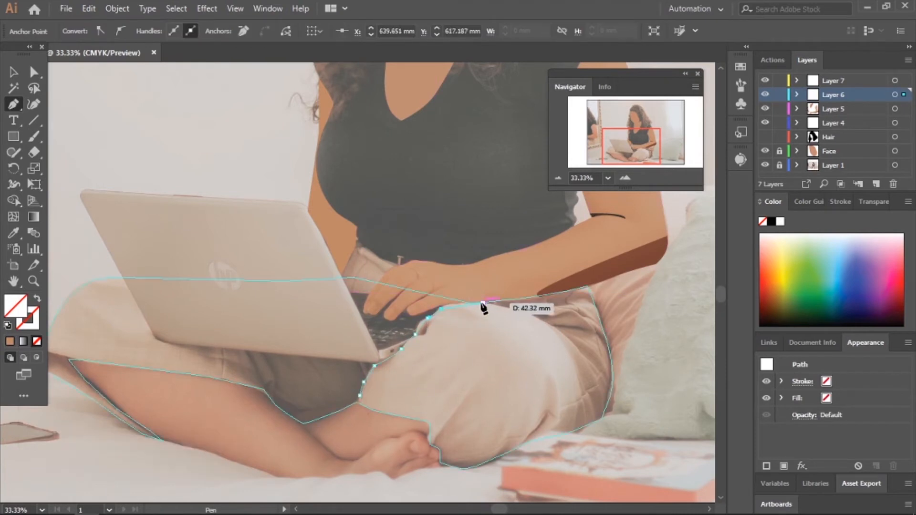
left_click(482, 302)
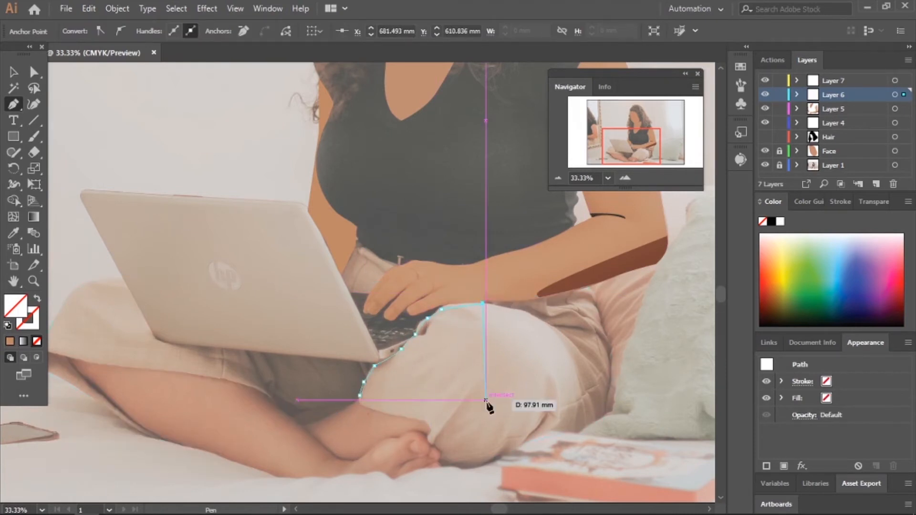
left_click(539, 296)
left_click(586, 286)
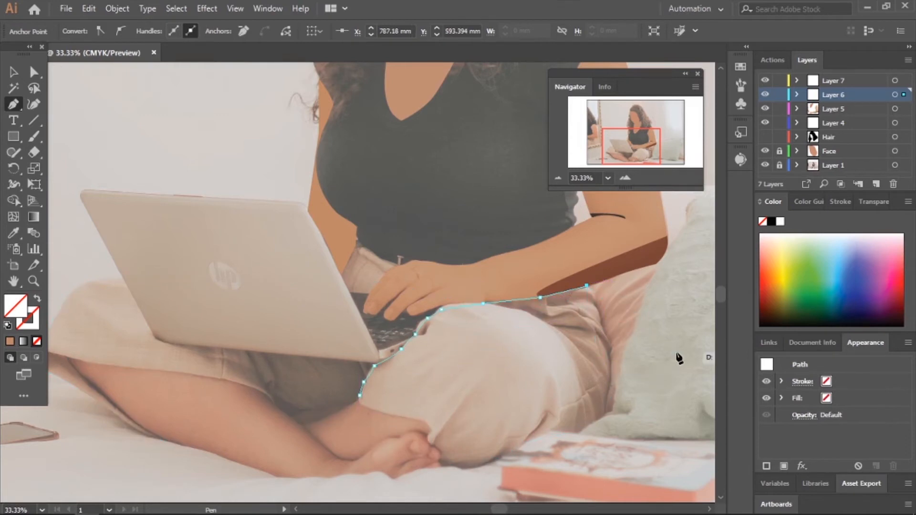
Step: Continue the outline along the trouser hem and under the knee, close it at the hip, and deselect it
left_click(360, 395)
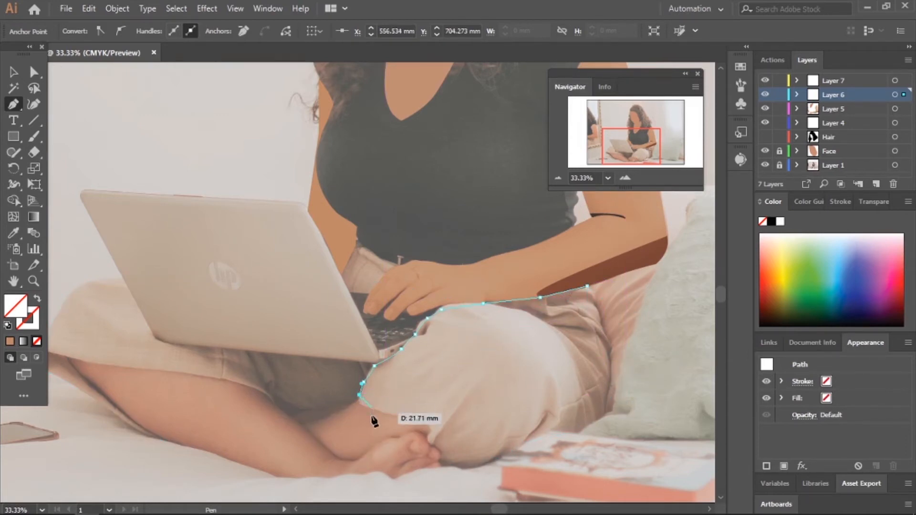
left_click_drag(375, 410, 431, 437)
left_click_drag(459, 477, 521, 443)
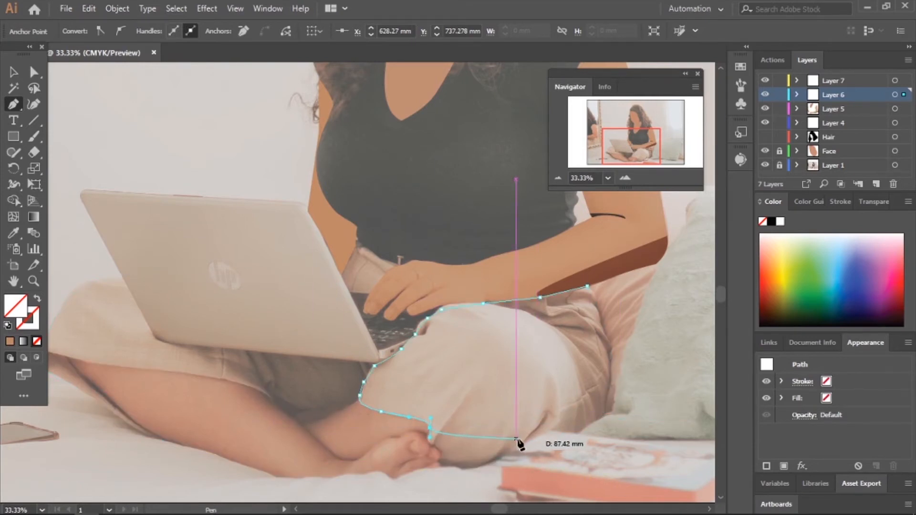
left_click_drag(500, 455, 556, 417)
left_click(573, 430)
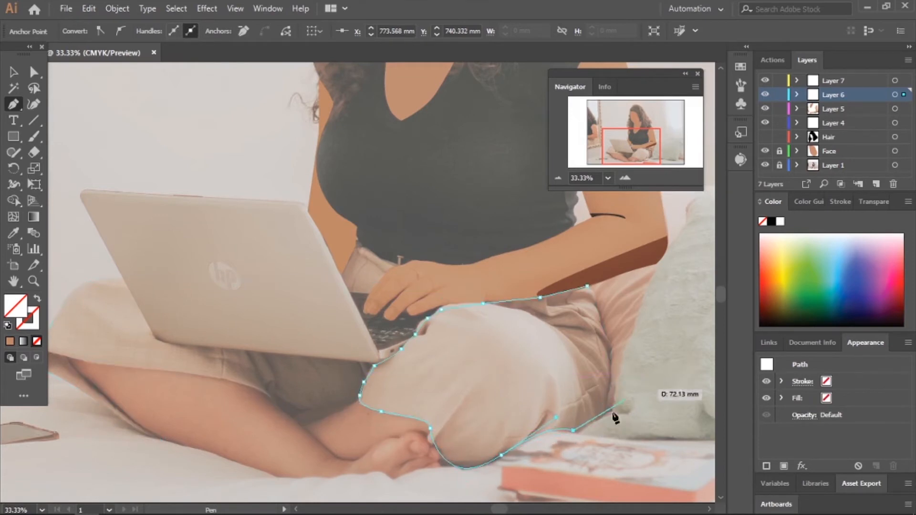
left_click_drag(587, 286, 506, 207)
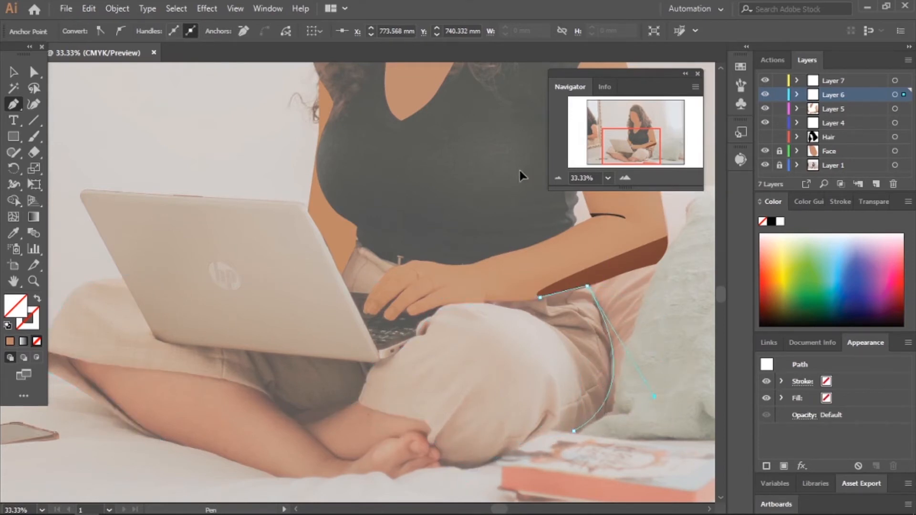
left_click_drag(513, 153, 517, 221)
key("v")
left_click(437, 322)
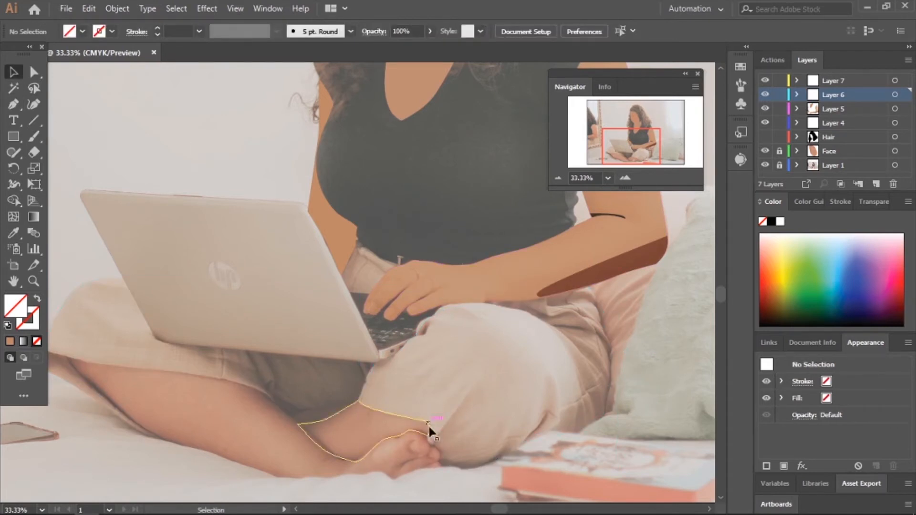
Step: Start a separate Pen outline on Layer 6 along the knee's curved upper edge, beginning beneath the forearm
left_click(366, 377)
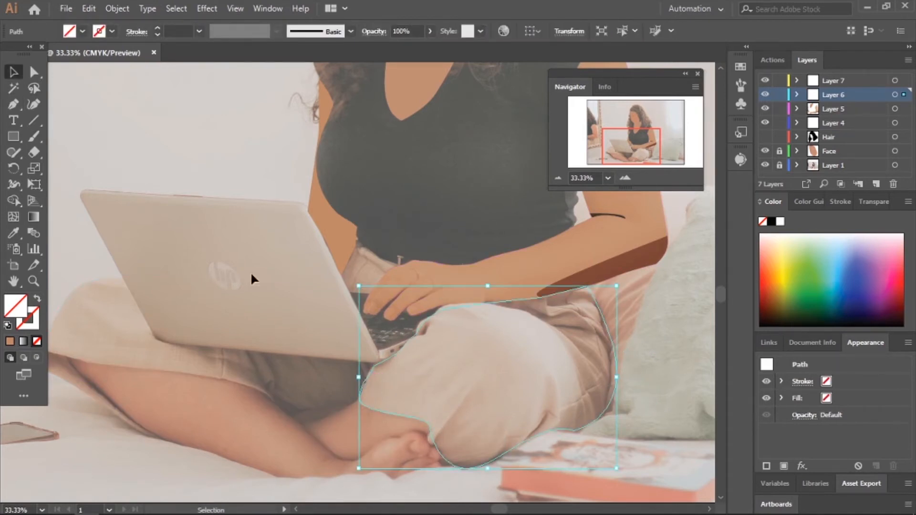
left_click(10, 104)
left_click(491, 302)
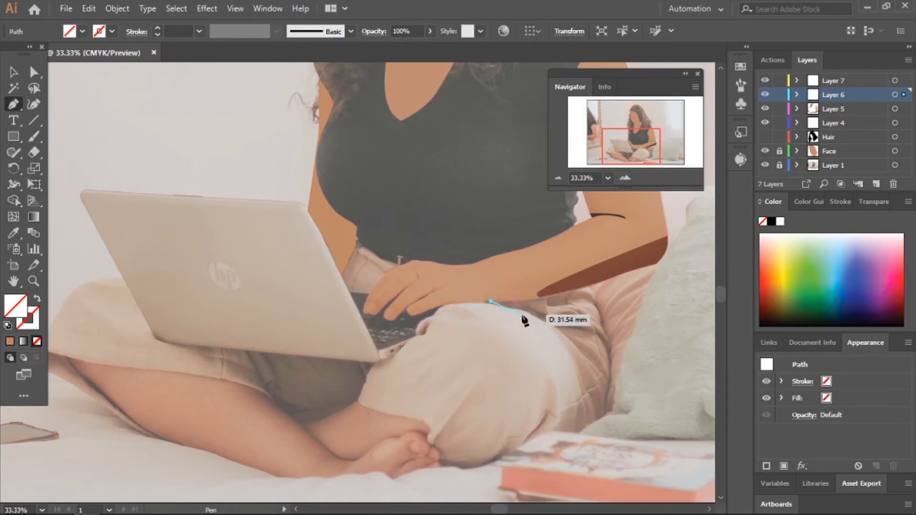
left_click(500, 306)
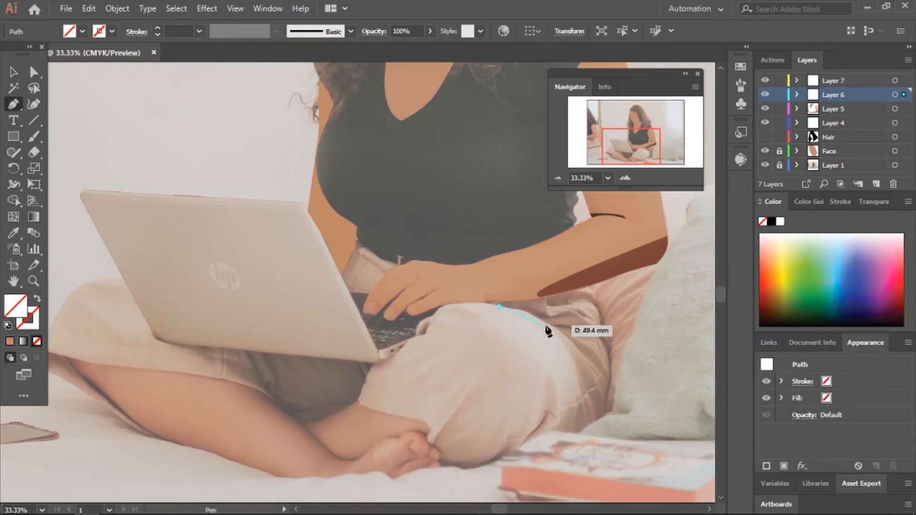
left_click_drag(568, 345, 568, 345)
left_click_drag(578, 358, 612, 372)
key("ctrl+z")
key("ctrl+z")
Step: Close the new outline around the trouser fabric behind the knee, extending loosely over the book and pillow
left_click(581, 414)
left_click(608, 454)
left_click(647, 364)
left_click(624, 297)
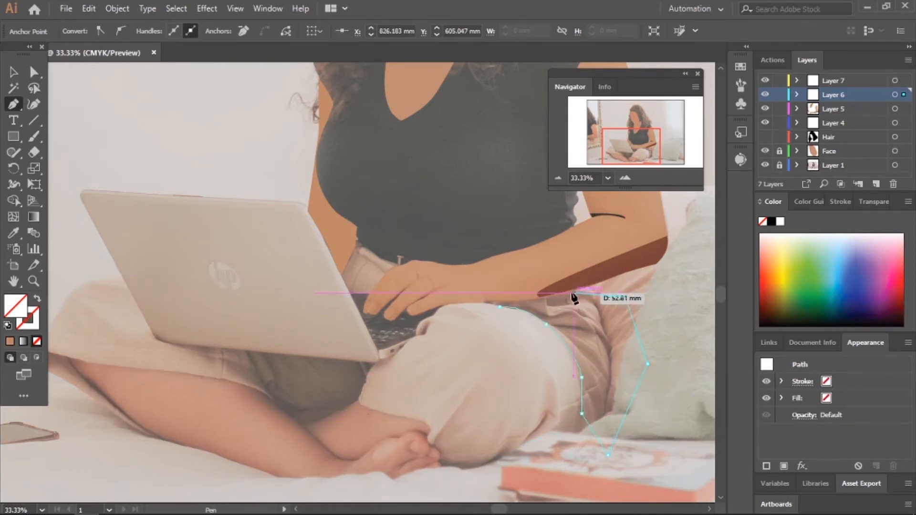
left_click_drag(500, 306, 468, 339)
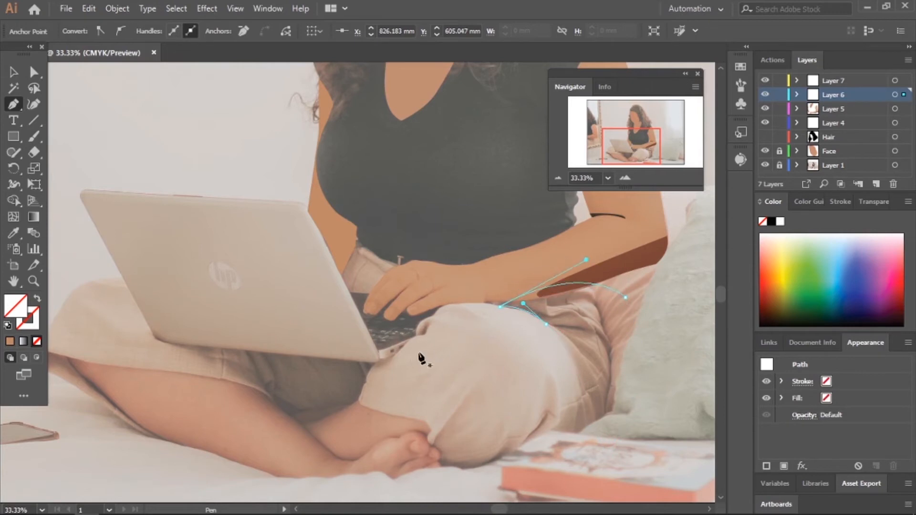
Step: Fill the outline behind the knee with the forearm shadow's dark brown and set its opacity to 100%
left_click(14, 72)
left_click(14, 233)
left_click(619, 269)
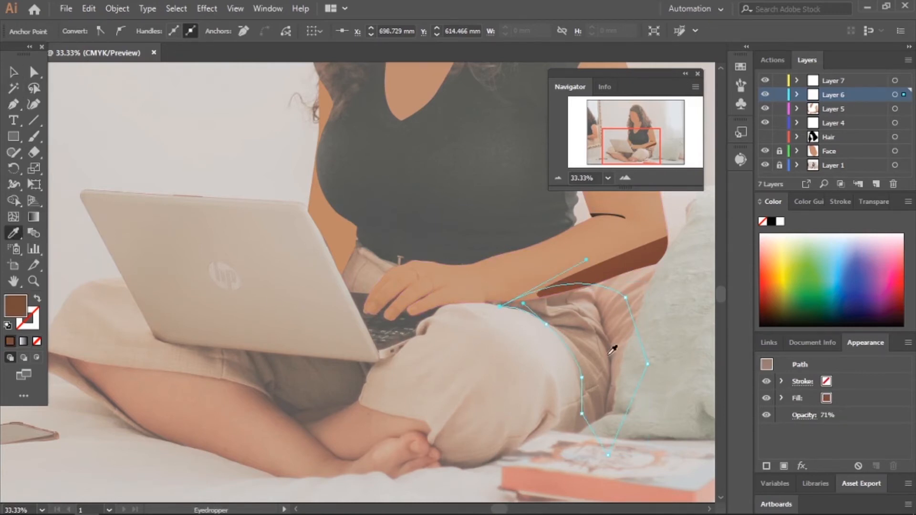
left_click(14, 72)
left_click(225, 109)
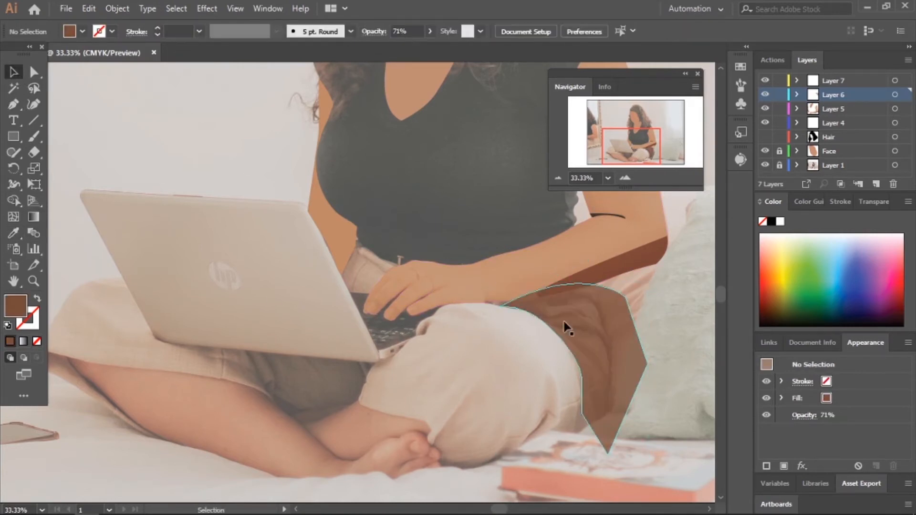
left_click(564, 323)
left_click(429, 32)
left_click(427, 47)
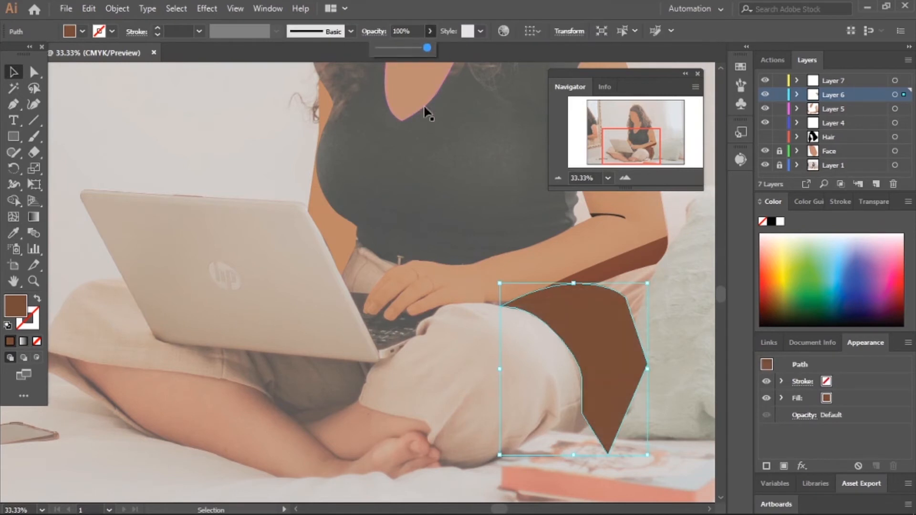
Step: Trim the brown shape's excess outside the near trouser leg with the Shape Builder, and deselect
left_click(366, 372, "shift")
key("shift+m")
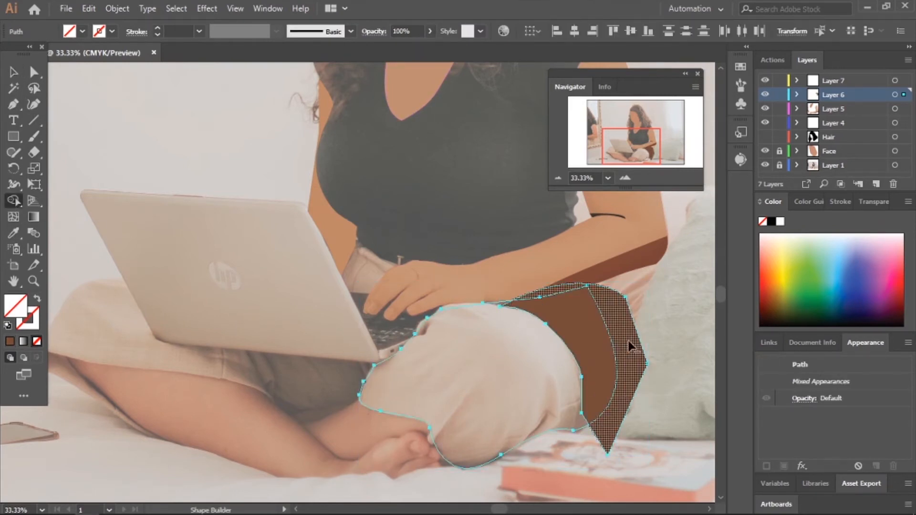
left_click(625, 345, "alt")
left_click(14, 72)
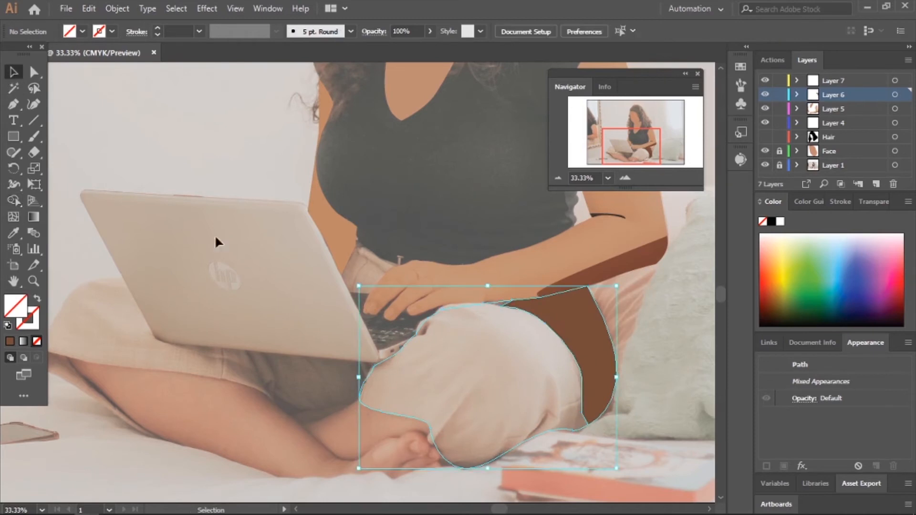
left_click(215, 235)
Step: Fill the near trouser leg shape with the beige sampled from the fabric at 100% opacity, and deselect it
left_click(363, 385)
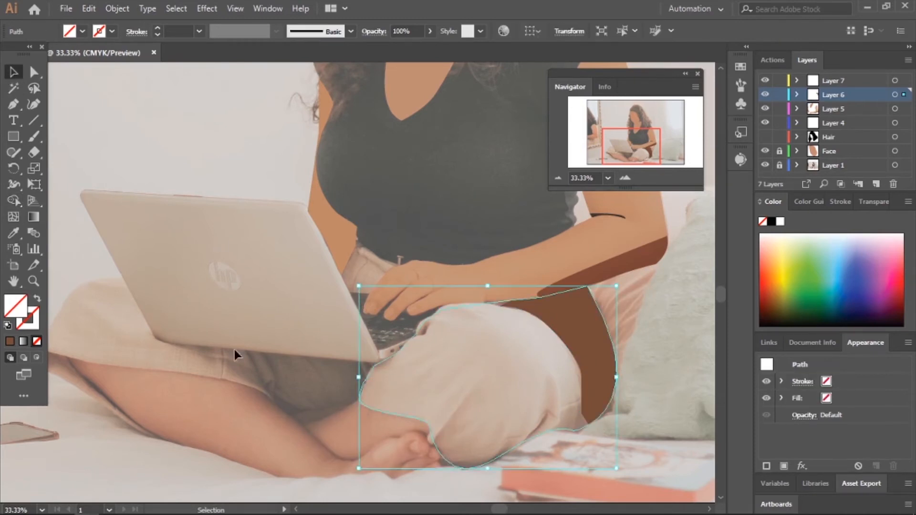
left_click(13, 234)
left_click(453, 349)
left_click(431, 44)
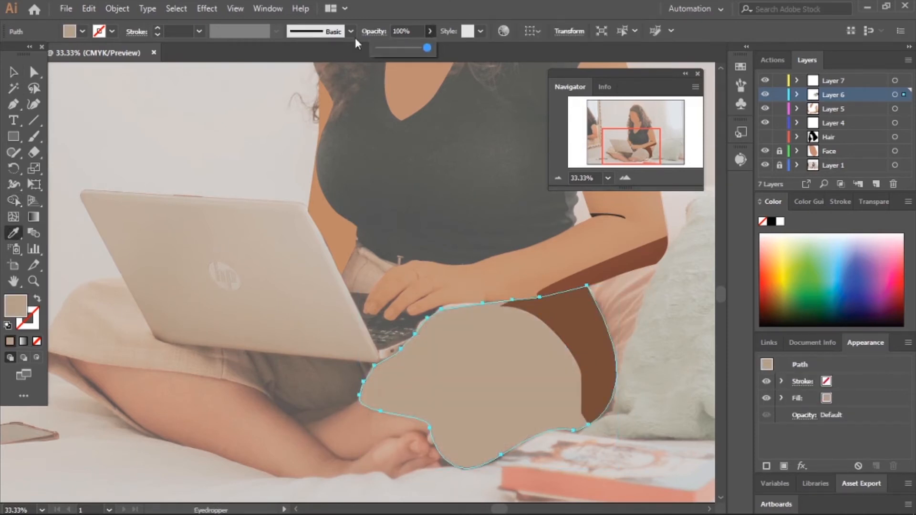
left_click(14, 73)
left_click(15, 246)
left_click(13, 72)
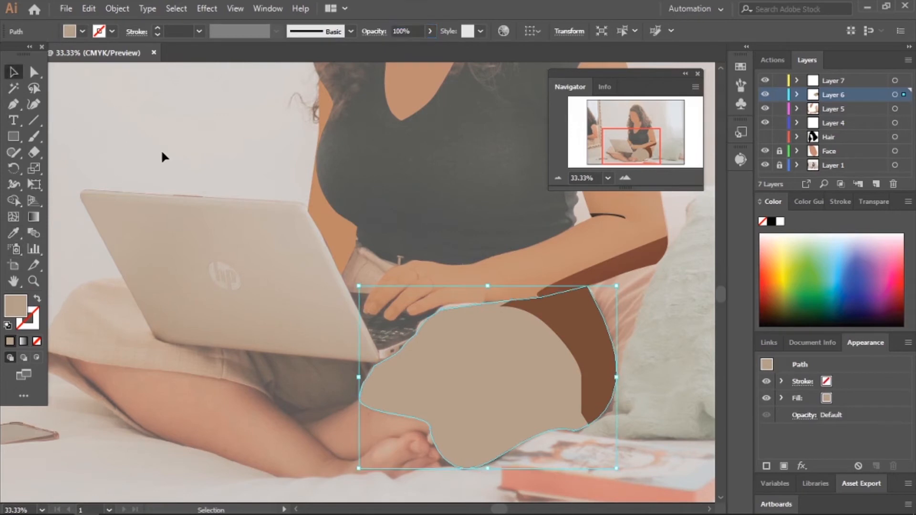
left_click(164, 156)
Step: Fill the tucked-in ankle shape beneath the beige trouser leg with the tan skin tone of the painted arm
scroll(379, 313, "down", 3)
scroll(379, 312, "left", 1)
left_click(382, 316)
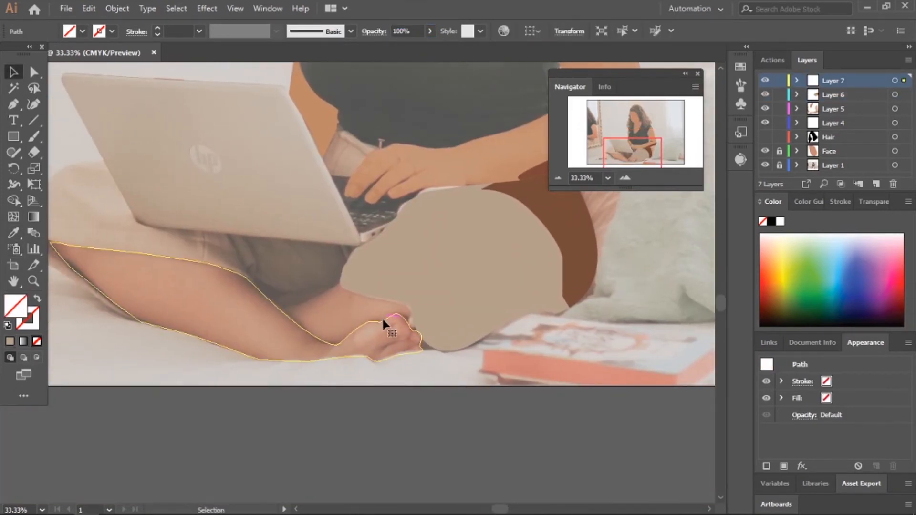
left_click(390, 303)
left_click(14, 233)
left_click(350, 318)
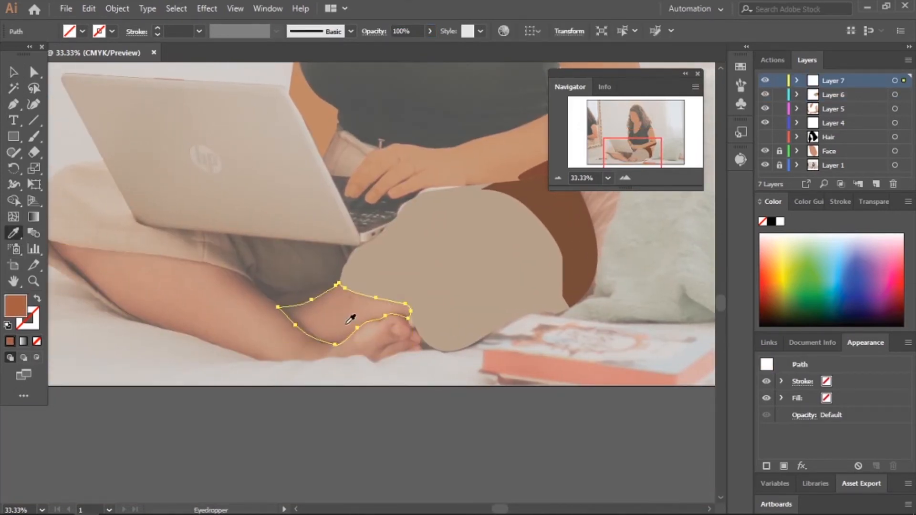
left_click(427, 47)
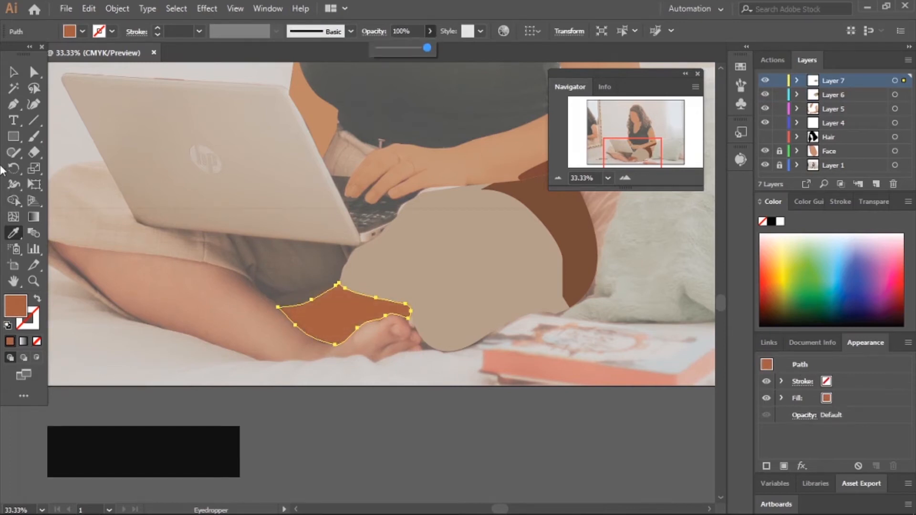
key("ctrl+z")
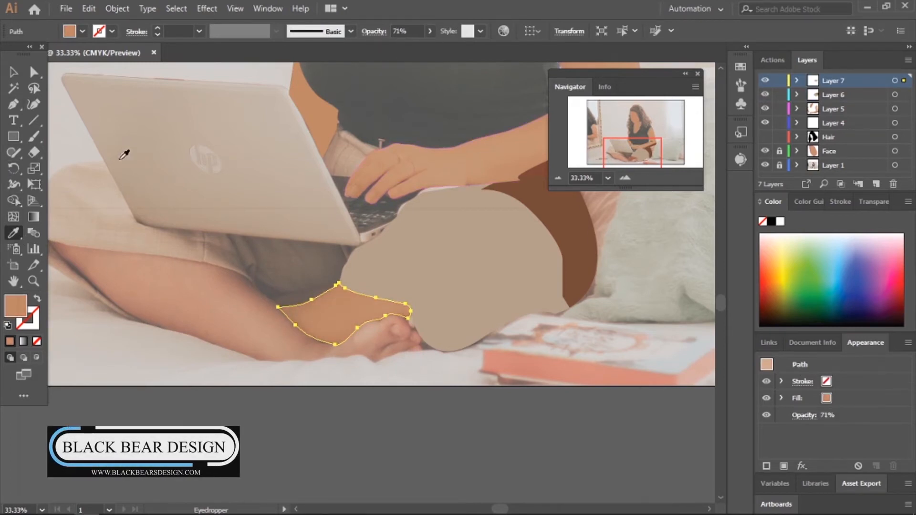
key("v")
Step: Draw a closed Pen outline on Layer 7 along the front lower leg's underside, extending loosely over the bed sheet
left_click(172, 352)
left_click(172, 328)
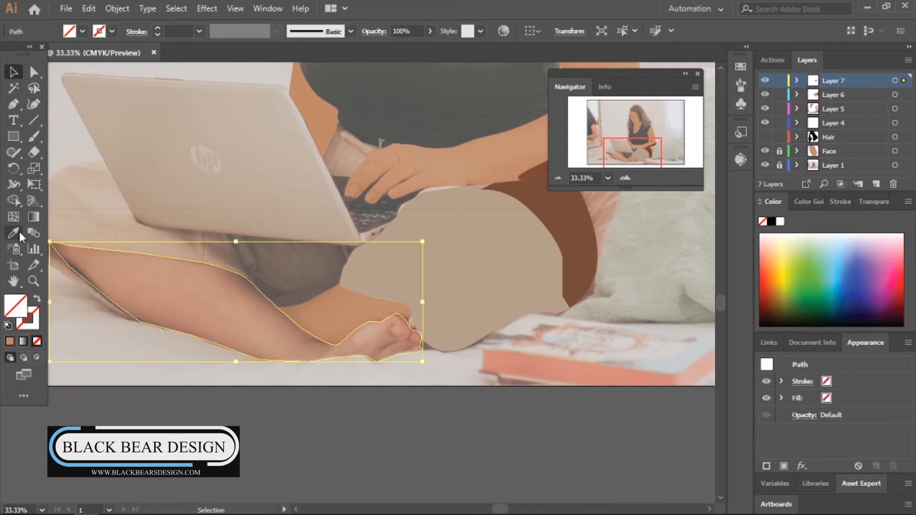
left_click(13, 104)
left_click(63, 252)
left_click(126, 302)
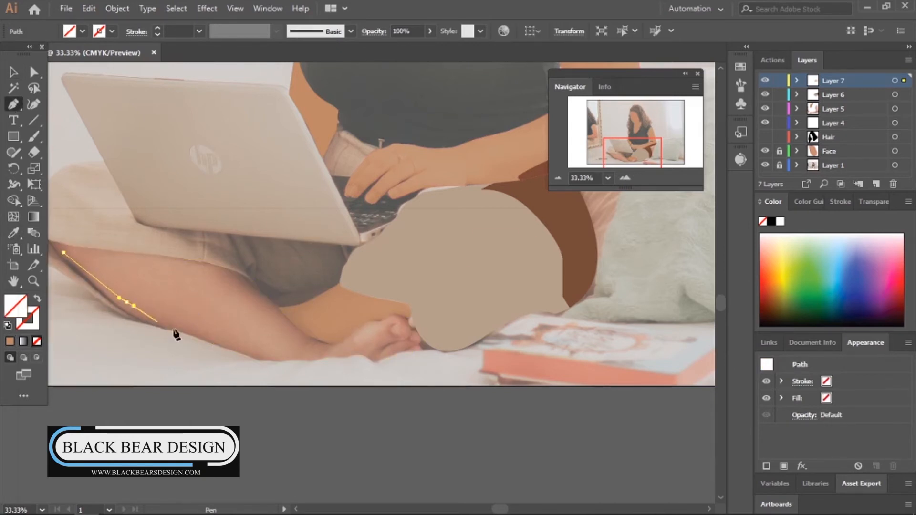
left_click(201, 332)
left_click(266, 357)
left_click(113, 332)
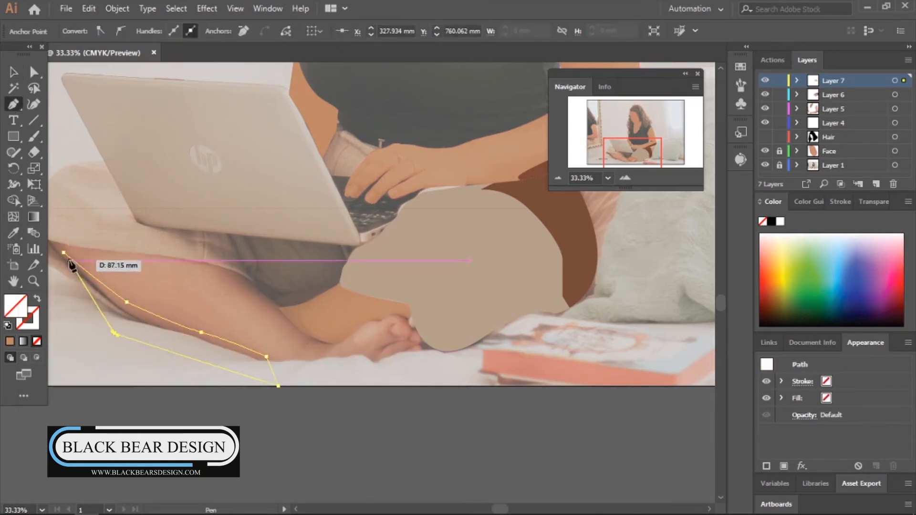
left_click(63, 253)
Step: Fill the underside outline with dark brown sampled from the leg's shadow and set its opacity to 100%
key("u")
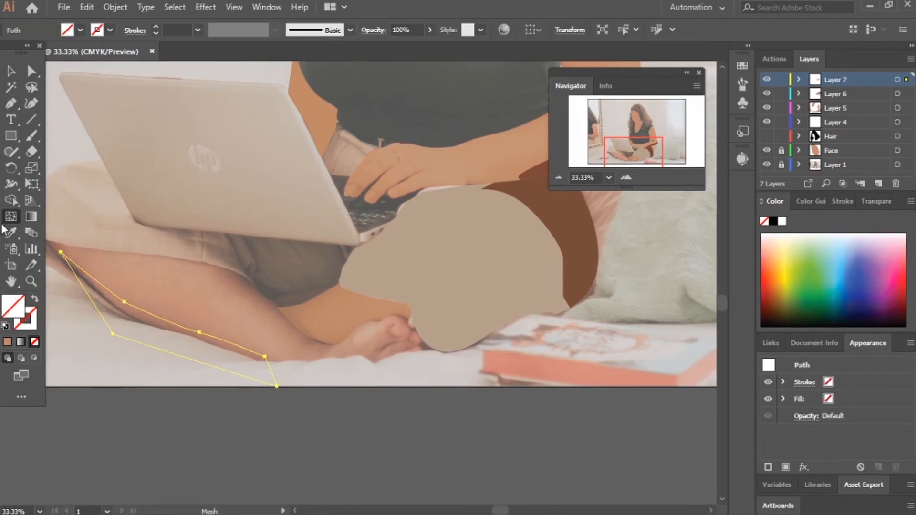
left_click(139, 314)
left_click_drag(413, 46, 430, 47)
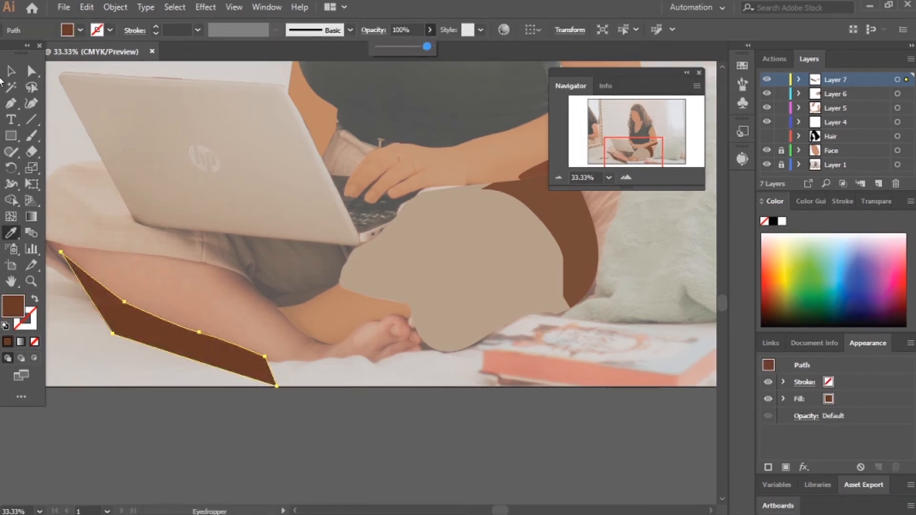
Step: Trim the underside shadow to the leg outline with the Shape Builder, removing the part over the sheet, and deselect
left_click(11, 71)
left_click(244, 282, "shift")
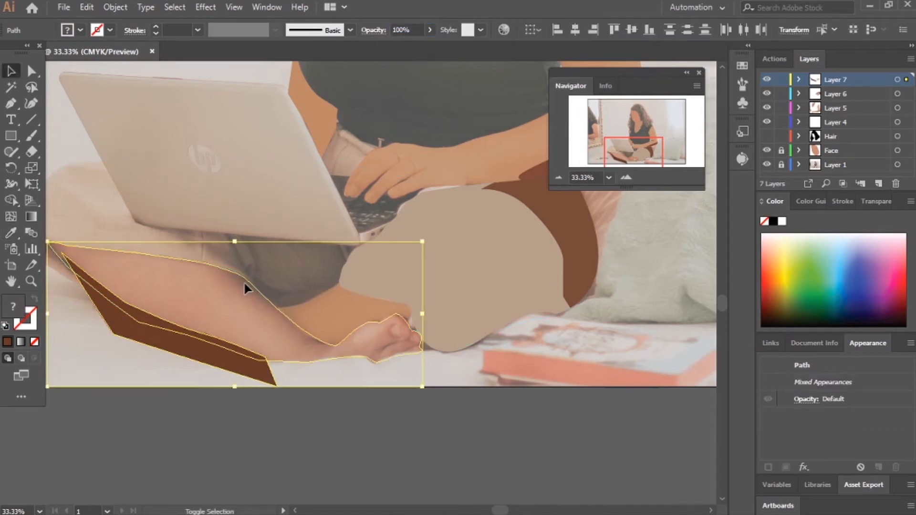
left_click(11, 201)
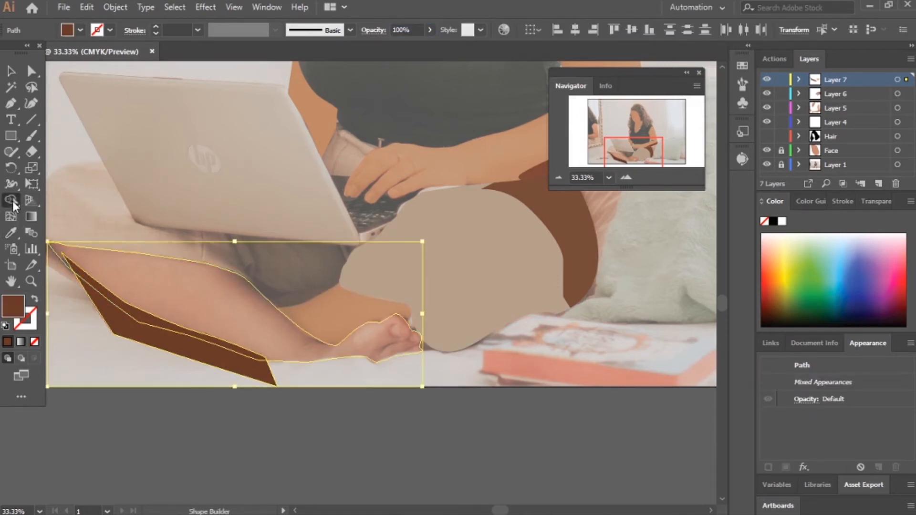
left_click(174, 352, "alt")
key("v")
left_click(270, 457)
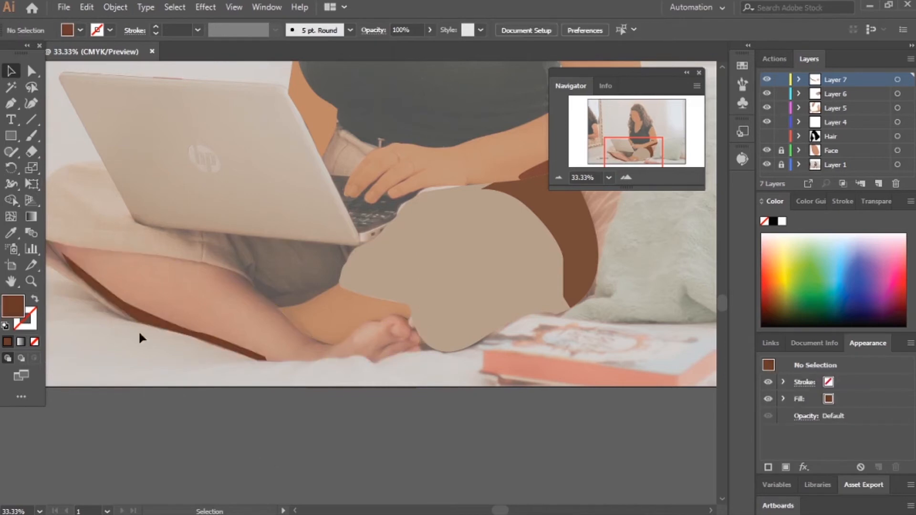
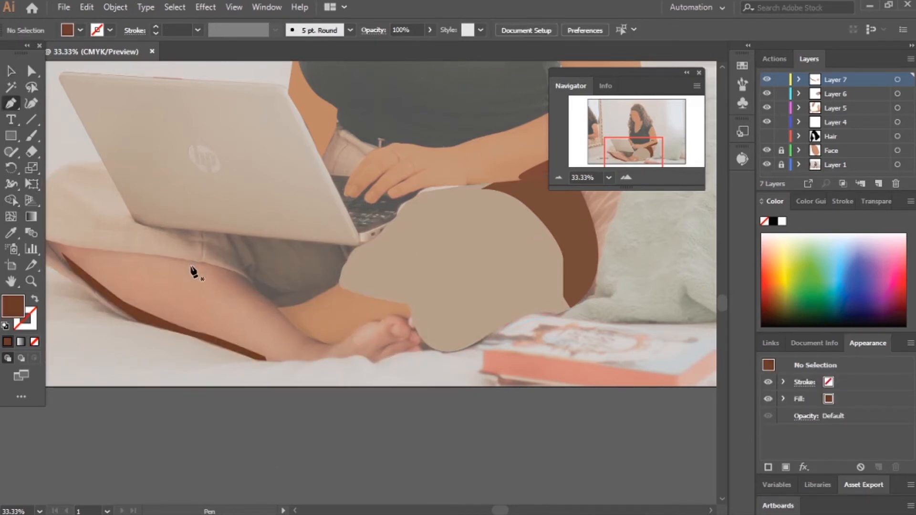
Step: Draw a closed dark brown Pen shape along the front lower leg's upper edge, from the trouser hem to the ankle
mouse_move(192, 266)
left_mouse_down()
mouse_move(308, 347)
mouse_move(334, 351)
mouse_move(190, 267)
mouse_move(200, 260)
mouse_move(193, 270)
left_mouse_up()
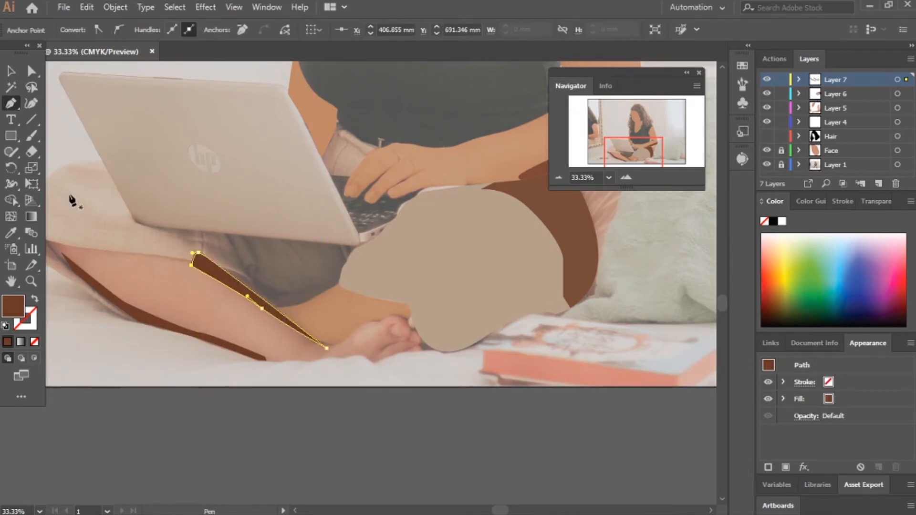
key("v")
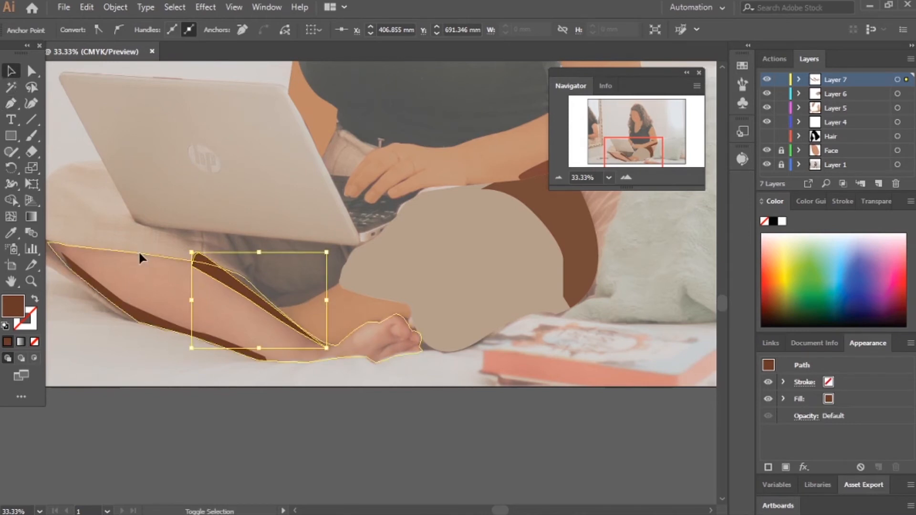
left_click(138, 252, "shift")
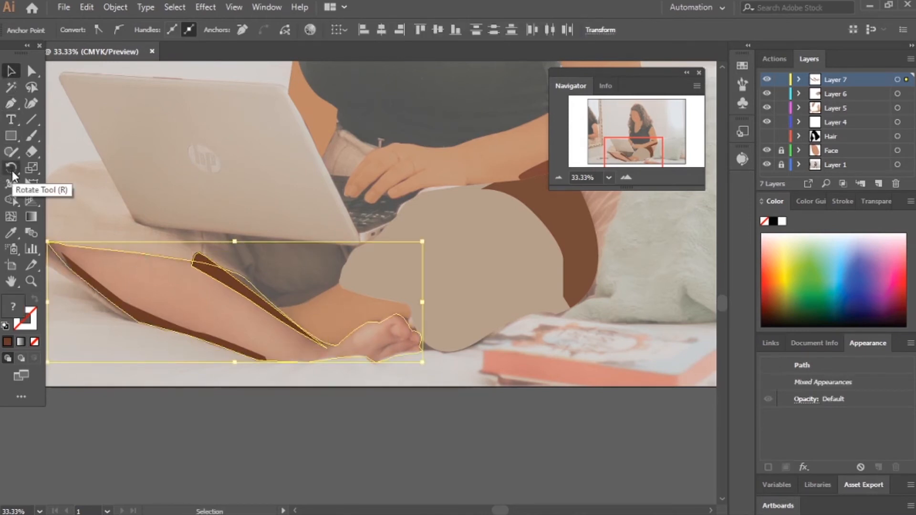
left_click(351, 422)
left_click(264, 296)
left_click_drag(326, 252, 348, 244)
key("ctrl+z")
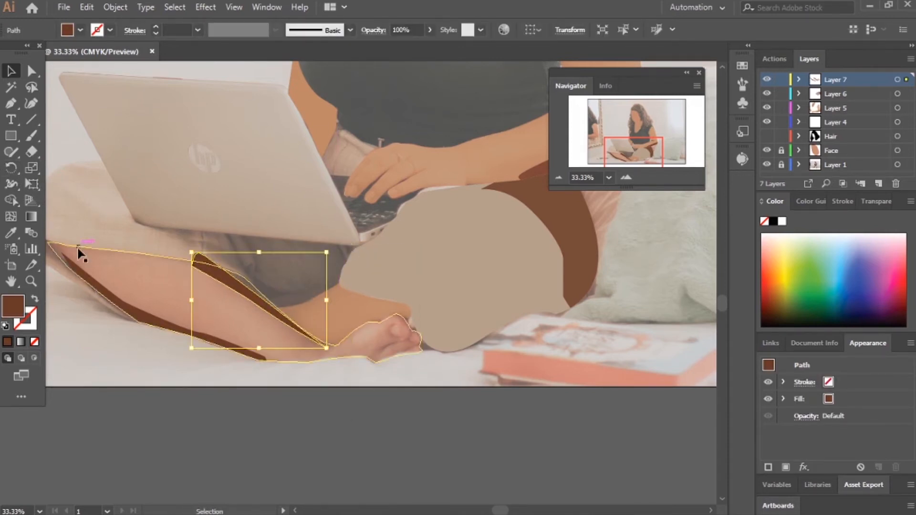
Step: Undo the shadow's last outer points and redraw its upper side as a curve bulging beyond the leg, closed at the trouser hem
key("p")
left_click(198, 252)
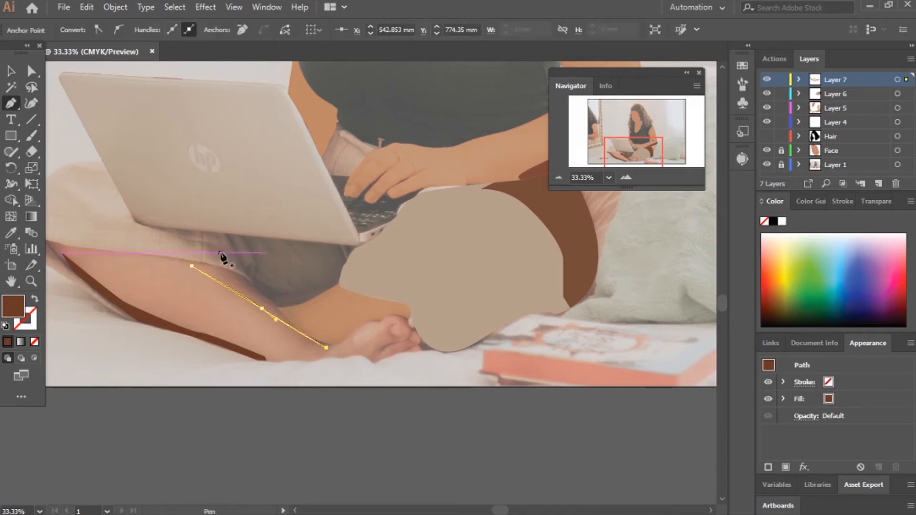
key("ctrl+z")
key("ctrl+z")
key("ctrl+z")
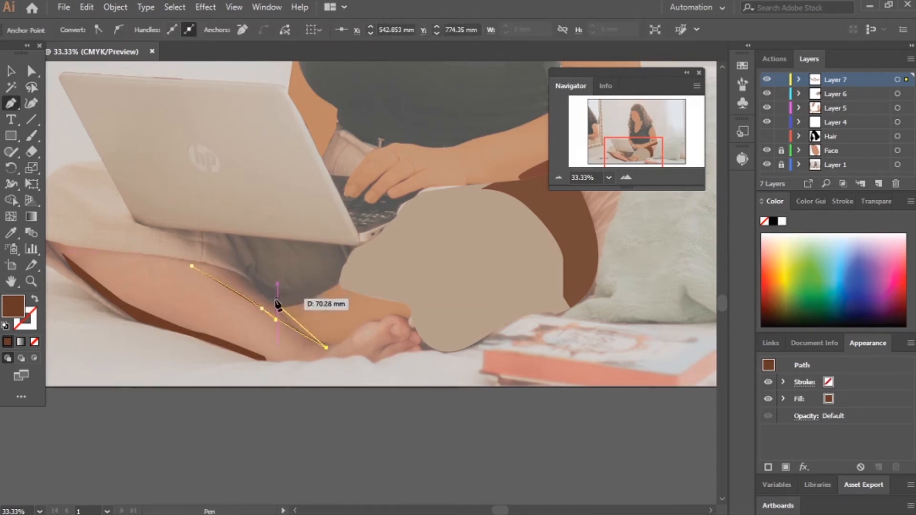
left_click(271, 300)
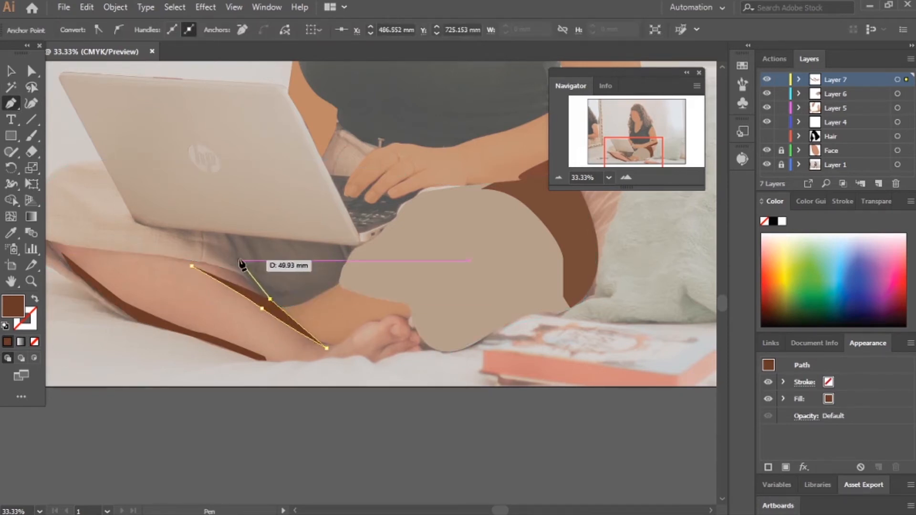
left_click_drag(191, 266, 165, 281)
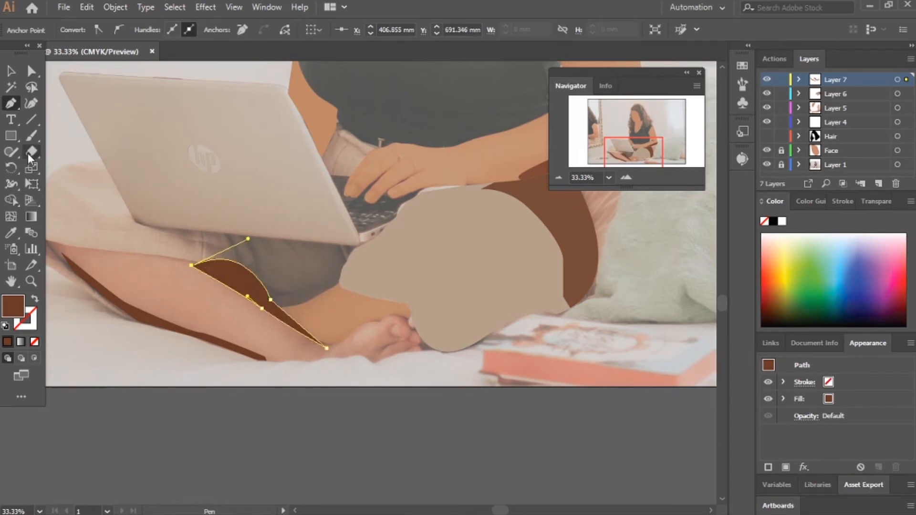
Step: Trim the upper shadow to the leg outline with the Shape Builder, removing the part over the trousers, and deselect
left_click(10, 70)
left_click(133, 252, "shift")
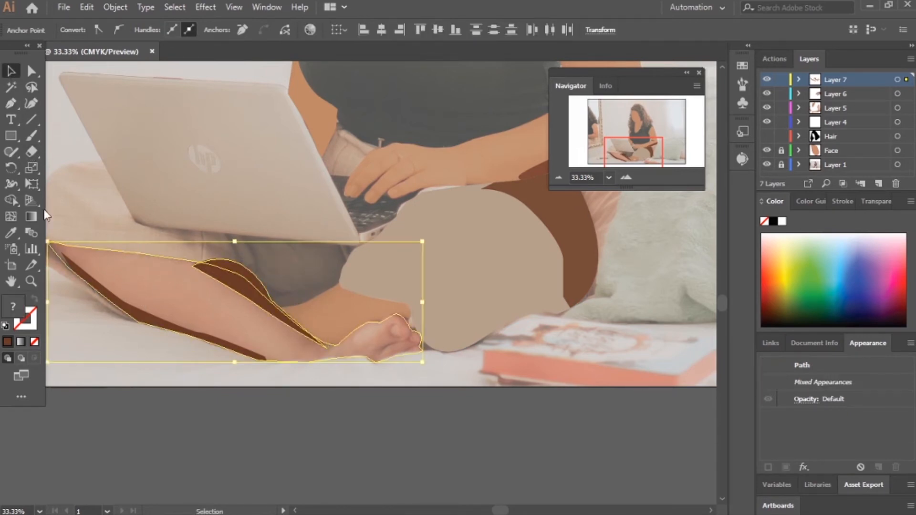
left_click(11, 200)
left_click(231, 272)
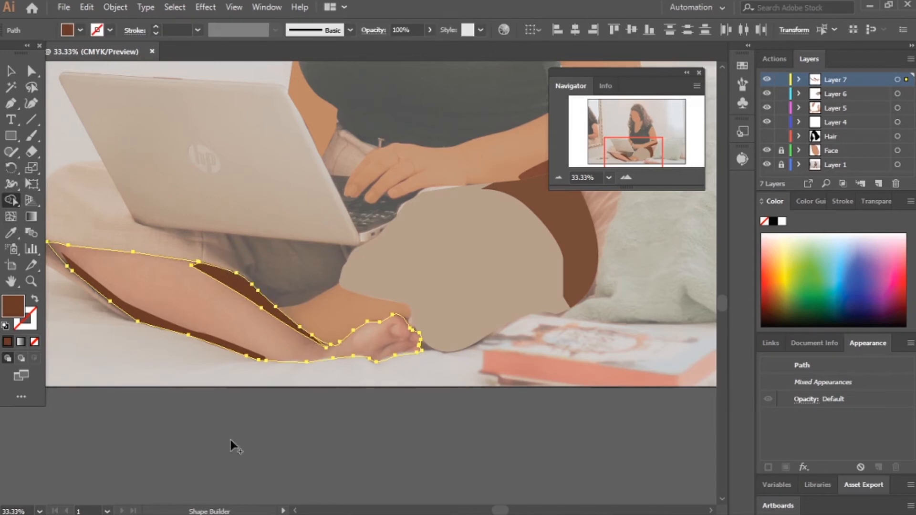
left_click(11, 71)
left_click(264, 480)
Step: Extend the upper shadow's pointed tip further along the trouser hem with Direct Selection, and deselect it
left_click(206, 271)
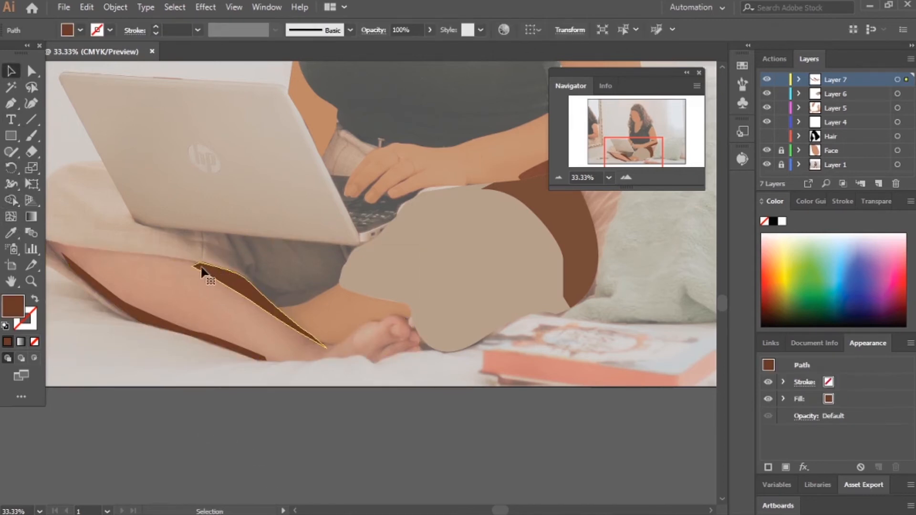
key("a")
left_click_drag(192, 263, 179, 260)
left_click(302, 474)
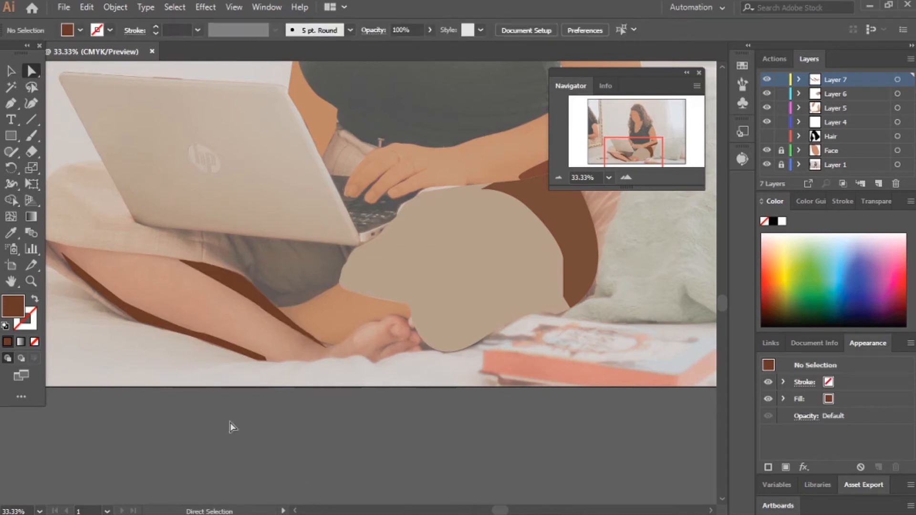
left_click(253, 296)
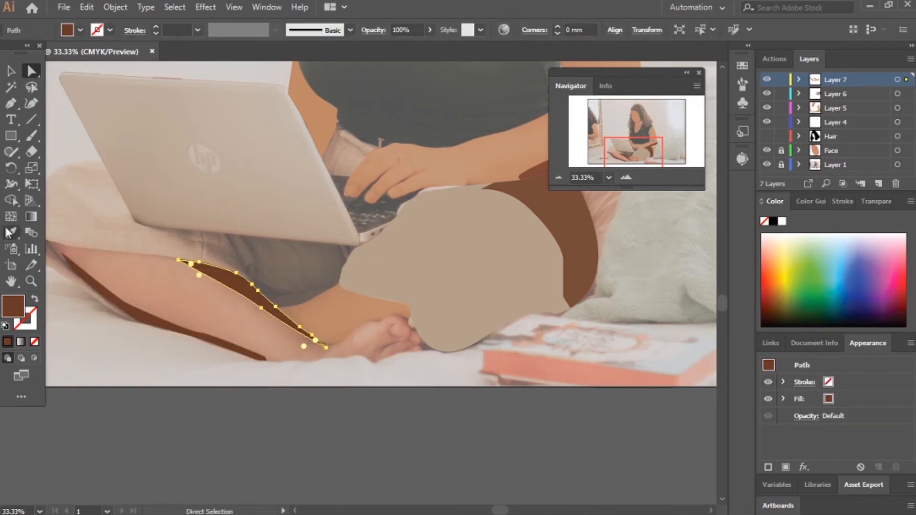
left_click(430, 30)
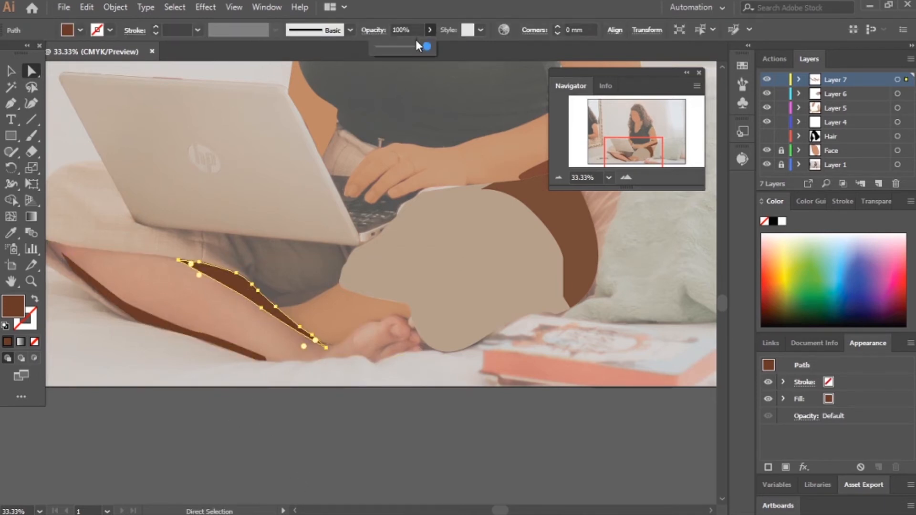
left_click(298, 436)
Step: Fill the unfilled front leg and foot outline with the skin tone sampled from the other leg, and deselect it
left_click(288, 362)
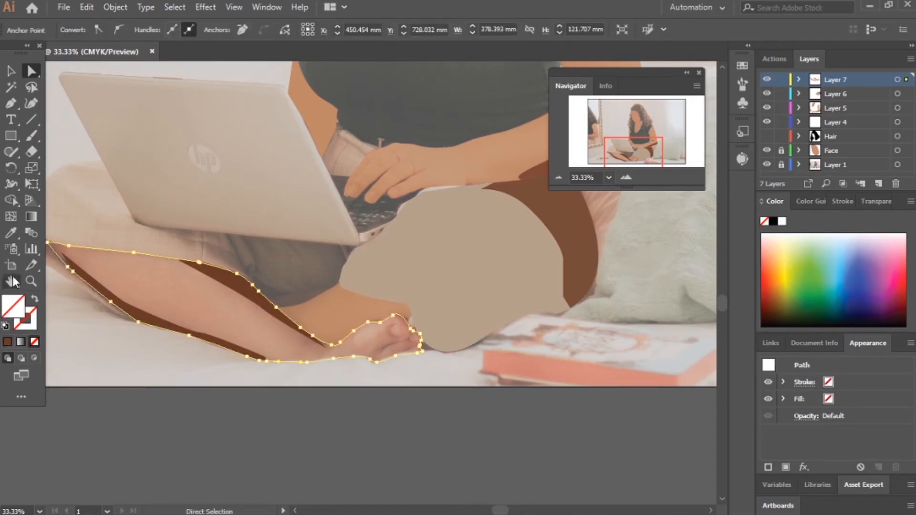
left_click(316, 302)
key("v")
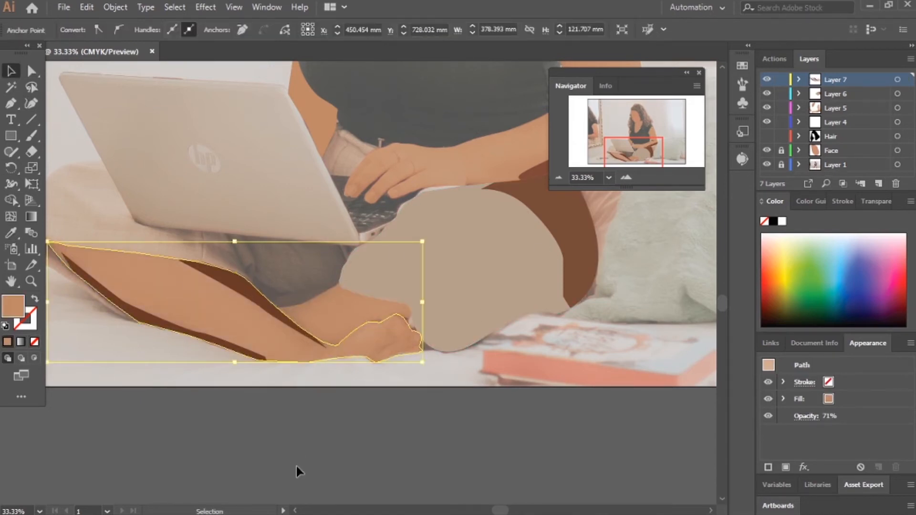
left_click(301, 470)
Step: Hide the reference photo on Layer 1 so that only the vector shapes show on the white artboard
left_click_drag(608, 149, 608, 131)
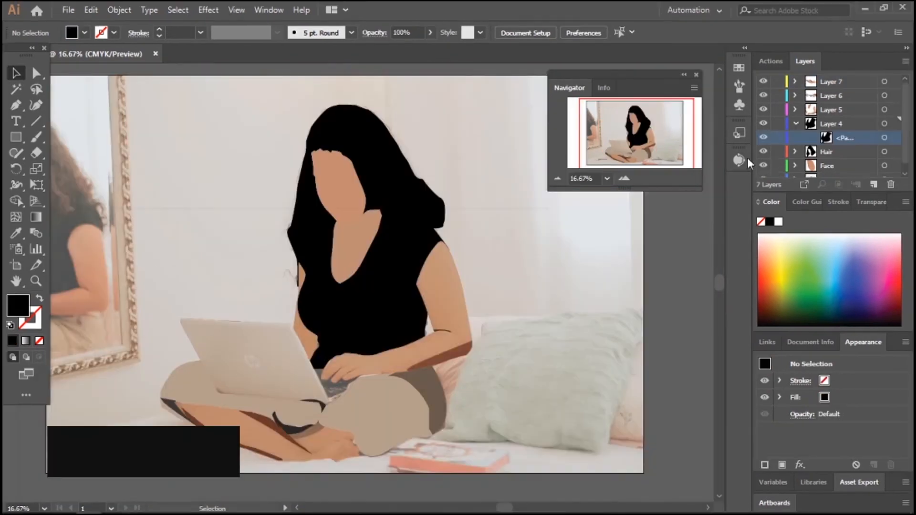
scroll(900, 151, "down", 1)
left_click(763, 170)
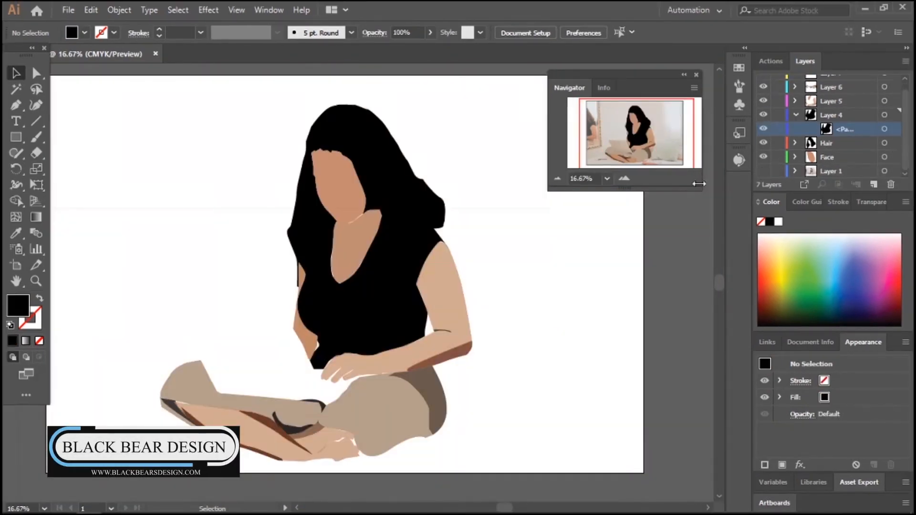
left_click(555, 180)
left_click(624, 177)
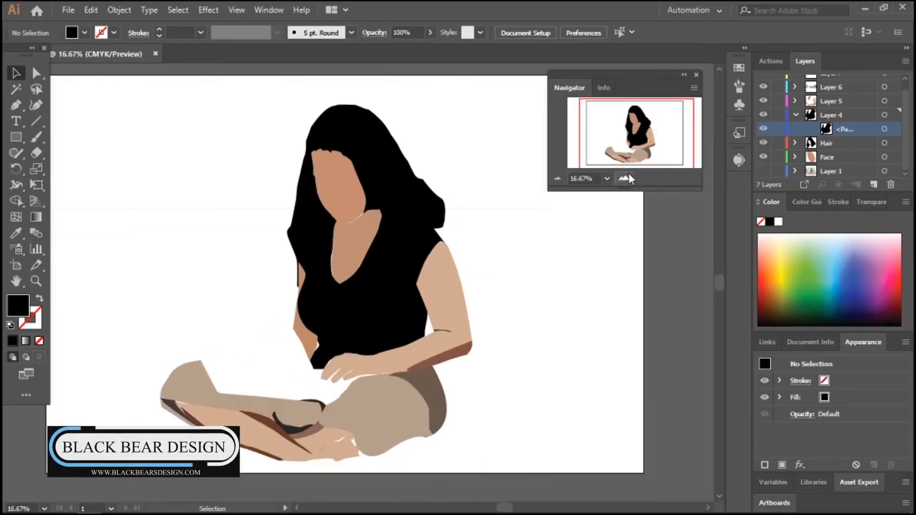
left_click(625, 176)
Step: Try to narrow the neck and chest skin shape from its side, and undo the resizing
left_click(337, 227)
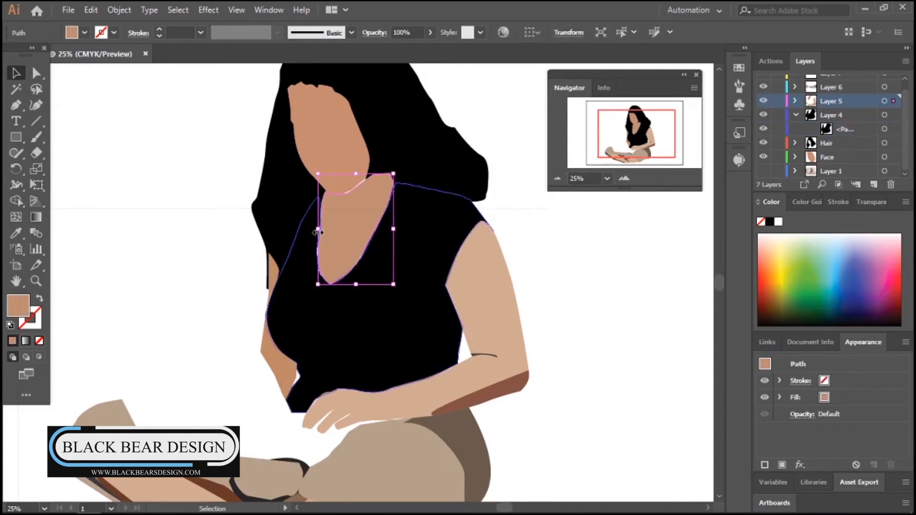
left_click_drag(318, 232, 347, 228)
key("ctrl+z")
key("ctrl+z")
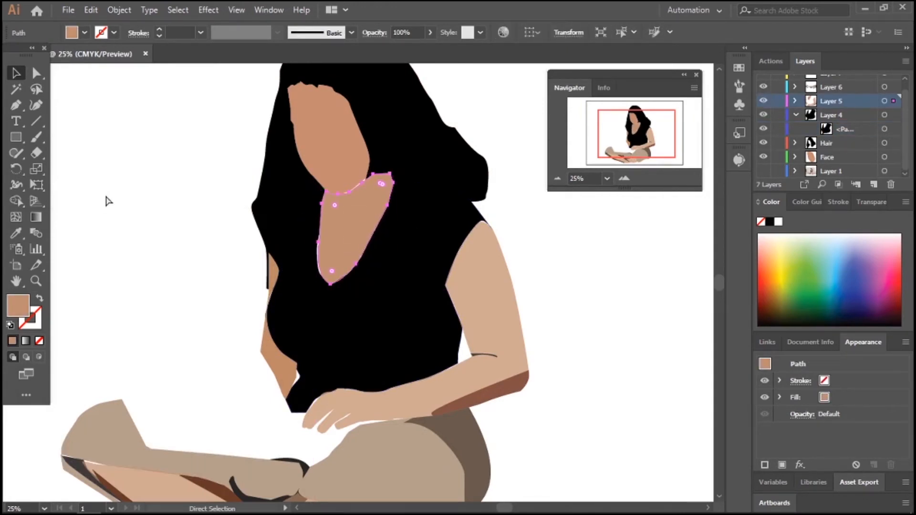
Step: Bulge the neck shape's lower side curve slightly outward with Direct Selection to cover the white gap beside the black top, and deselect
key("v")
left_click(37, 77)
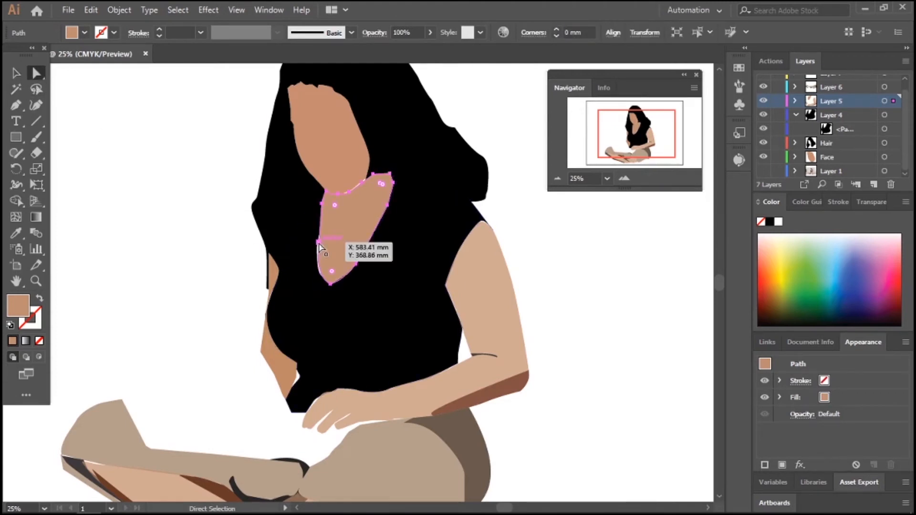
left_click_drag(319, 242, 315, 244)
key("ctrl+z")
key("ctrl+z")
left_click(319, 242)
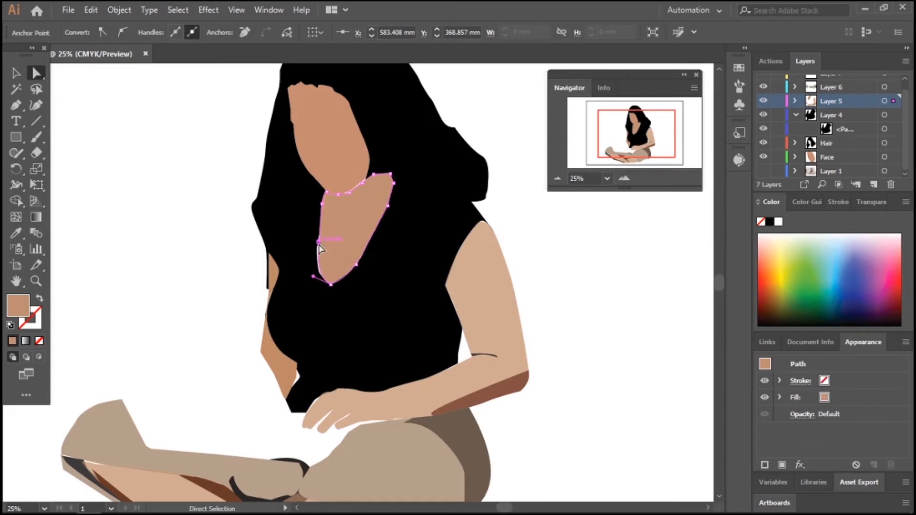
left_click_drag(312, 276, 310, 273)
left_click(577, 284)
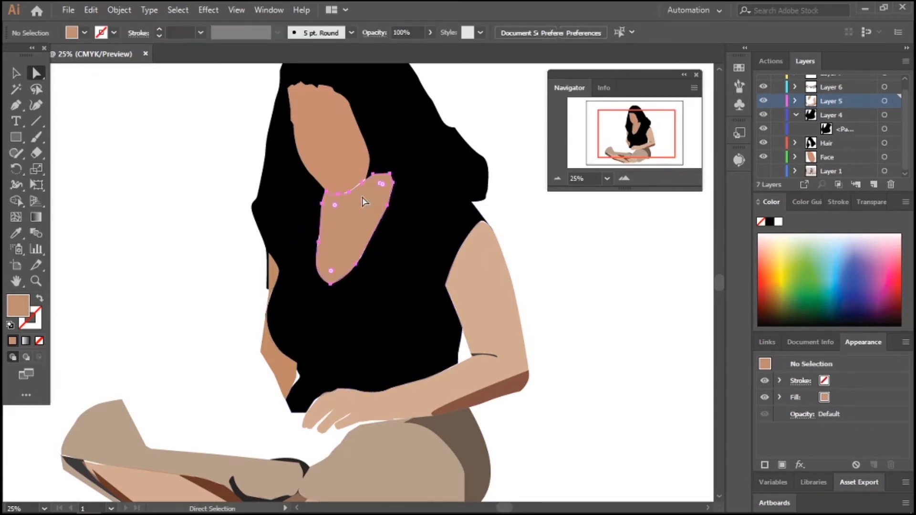
Step: Move the neck shape's upper anchor under the chin to cover the white gap along the jawline, and deselect
left_click(362, 181)
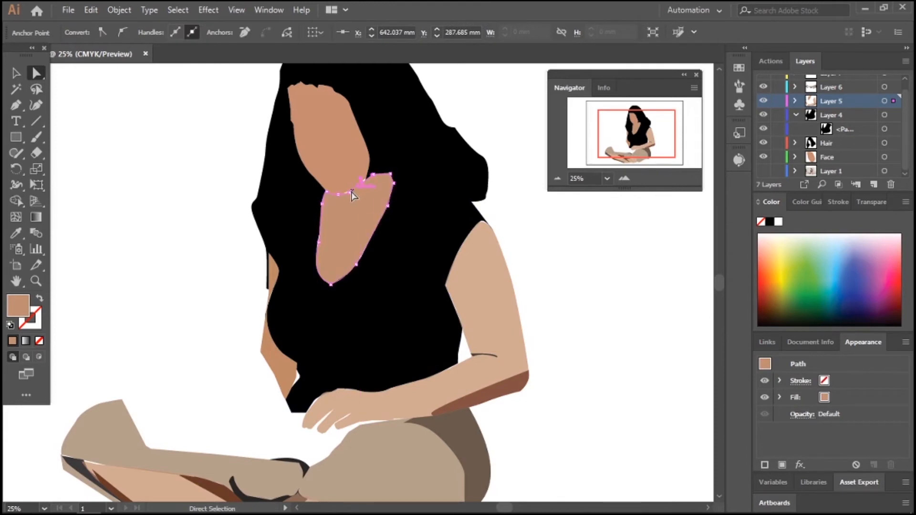
left_click(351, 195)
left_click(566, 240)
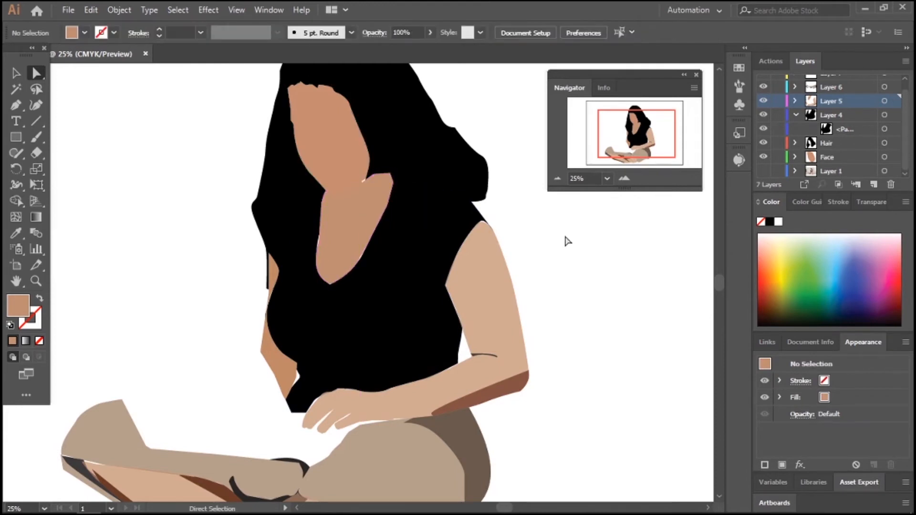
left_click(348, 216)
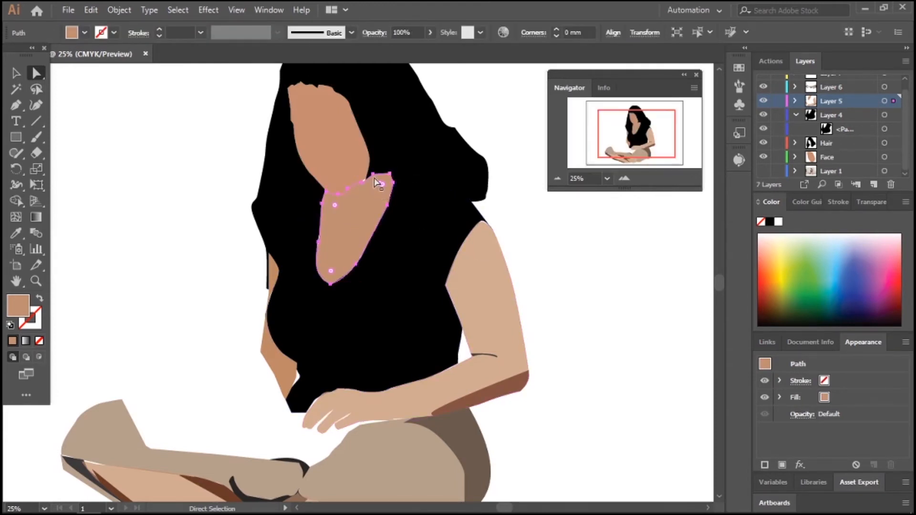
left_click(377, 182)
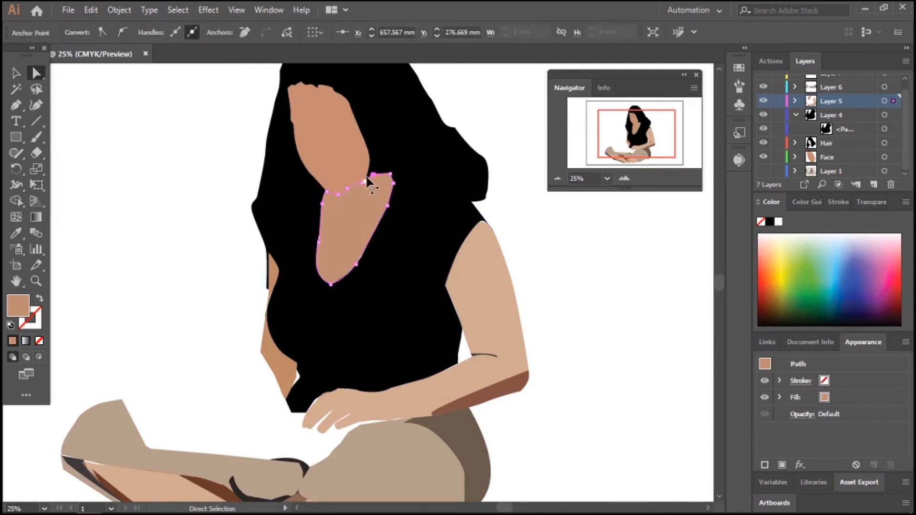
left_click(601, 327)
left_click(366, 220)
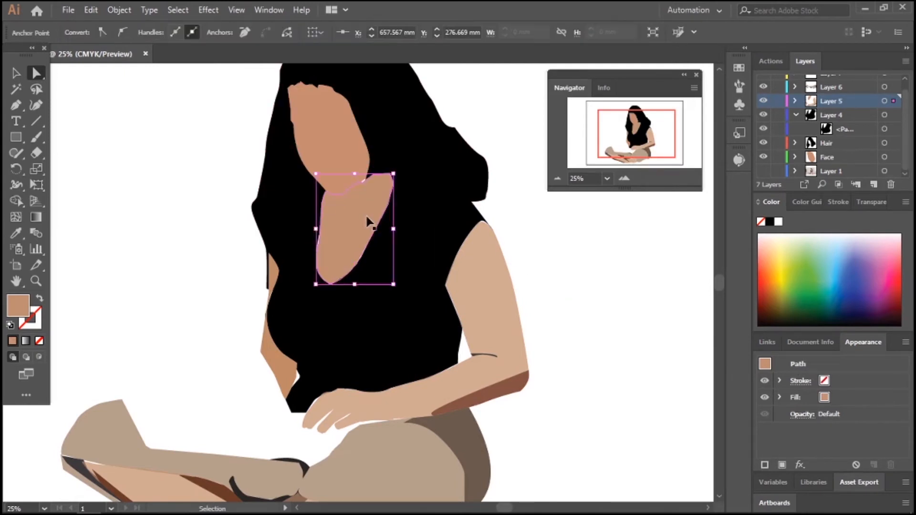
left_click(597, 298)
left_click(378, 218)
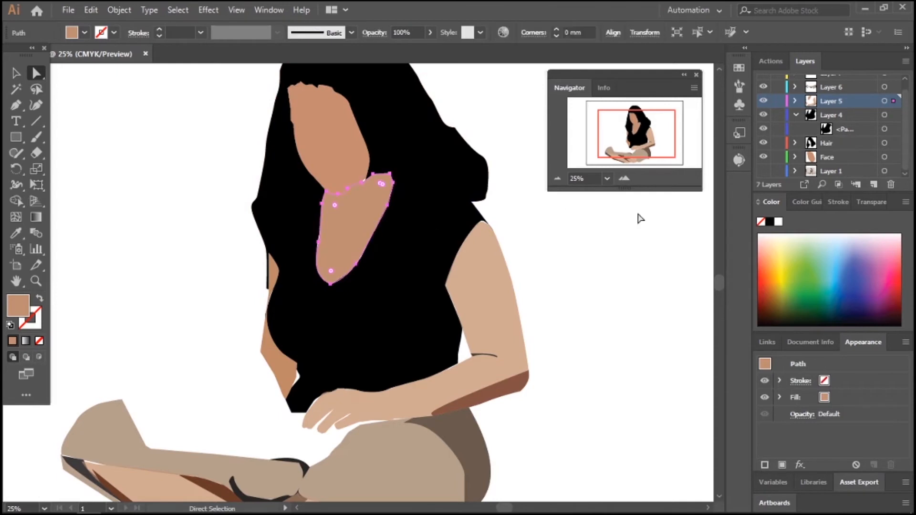
Step: Move the Hair and Face layers together above Layer 5 in the stacking order, and deselect the artwork
left_click(795, 115)
left_click(821, 139)
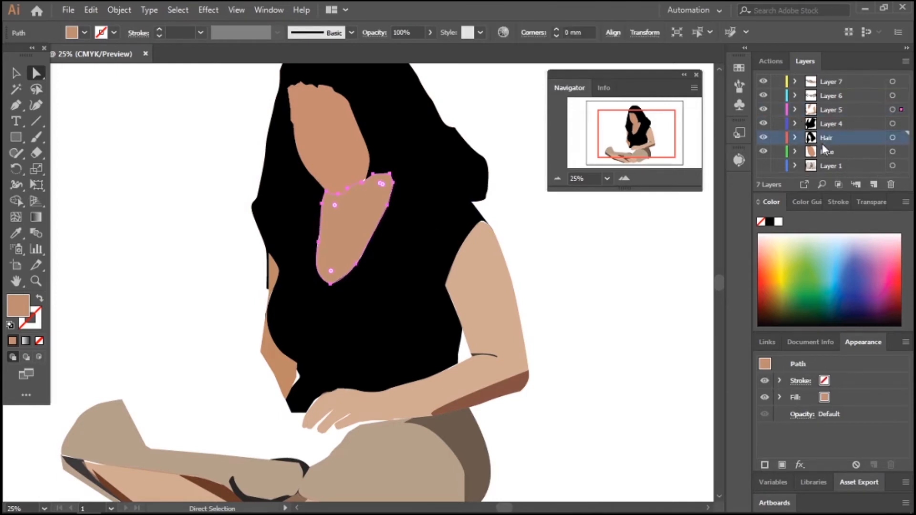
left_click(824, 154)
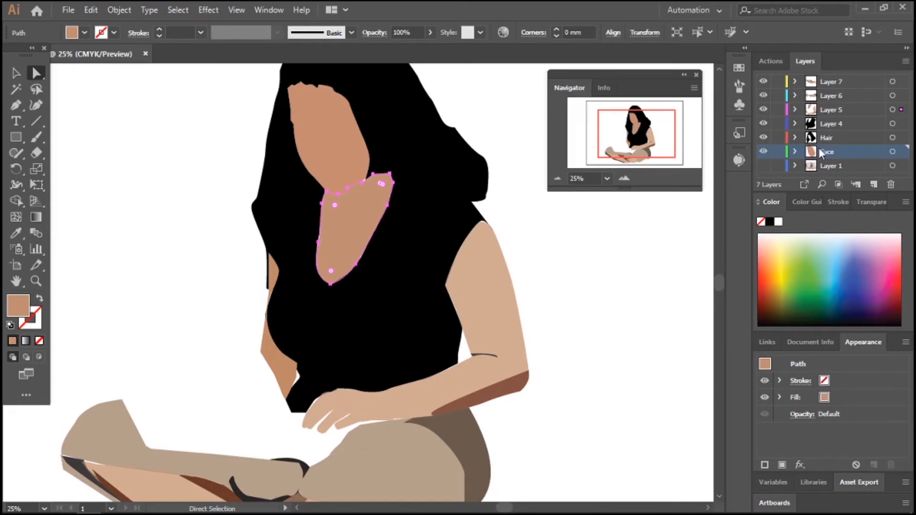
left_click_drag(821, 152, 831, 108)
left_click(603, 265)
Step: Stretch the neck shape slightly outward on its sides, top and bottom so it tucks under the hair and fills the neckline
left_click(361, 206)
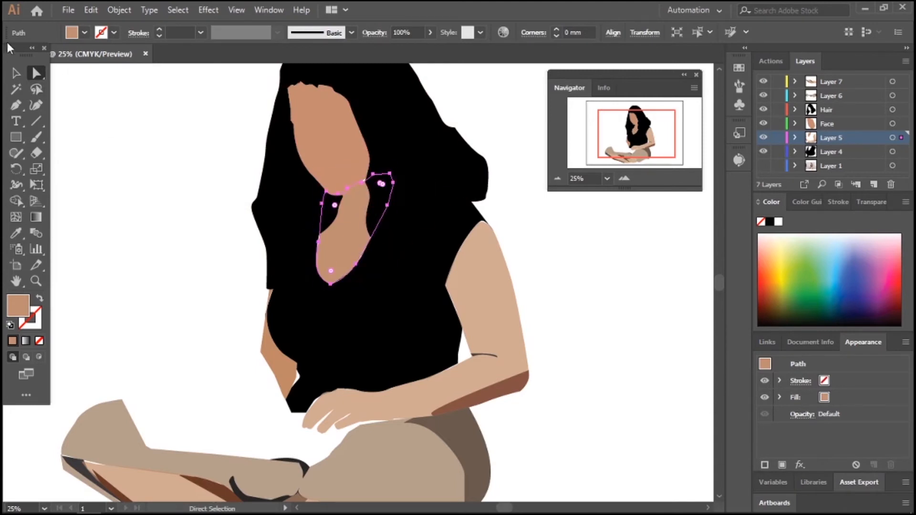
left_click(16, 72)
left_click(582, 368)
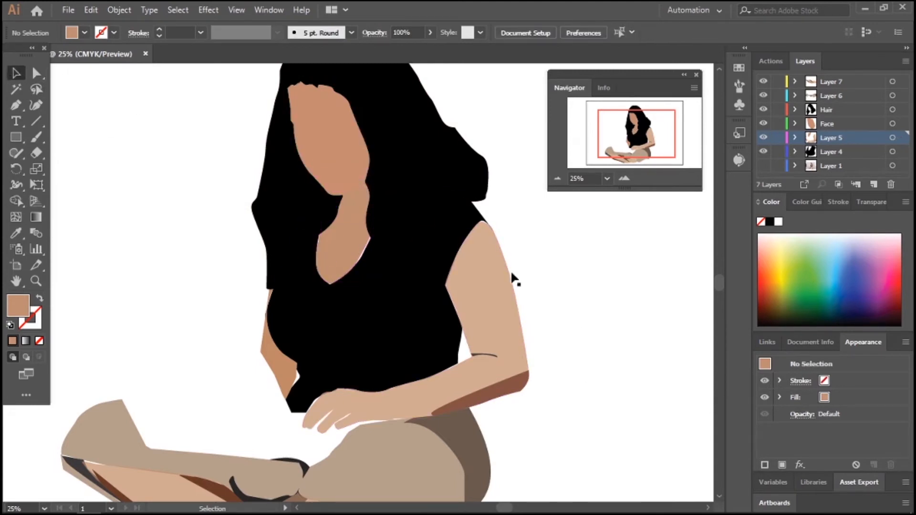
left_click(380, 257)
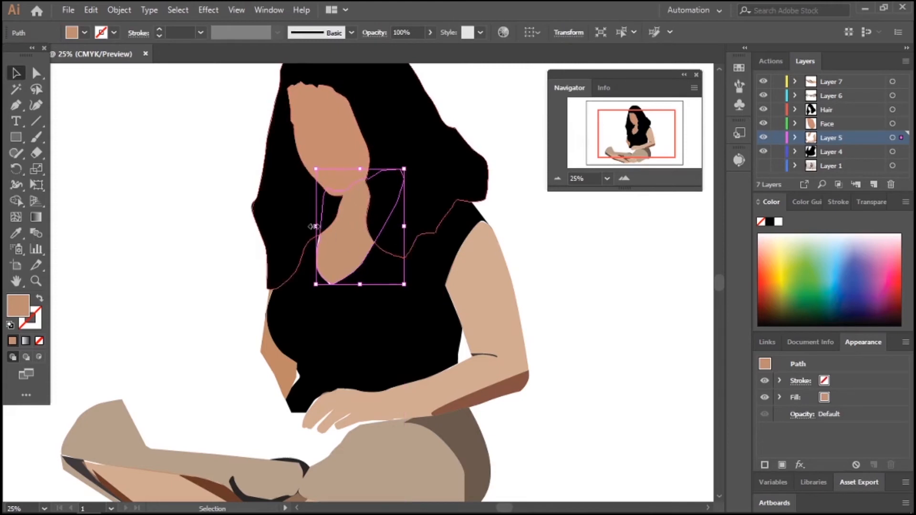
left_click(358, 291)
left_click(343, 262)
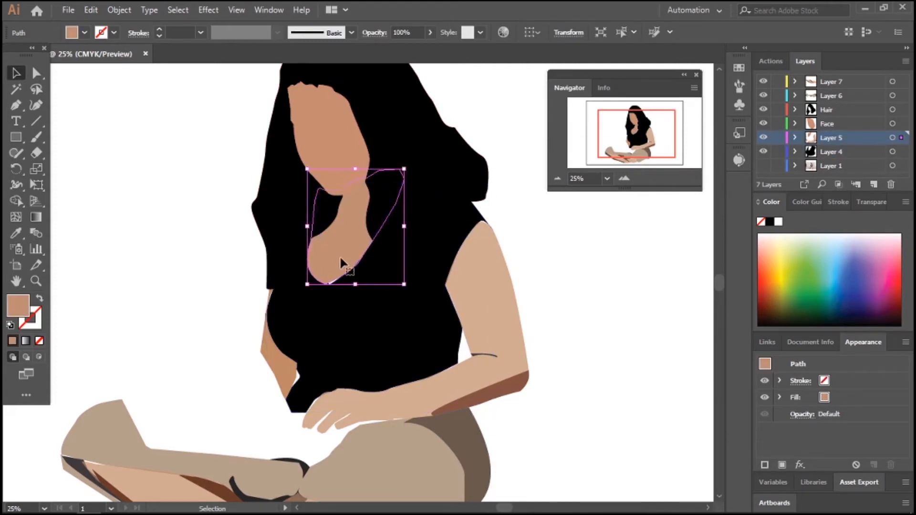
left_click_drag(356, 284, 355, 289)
left_click(685, 288)
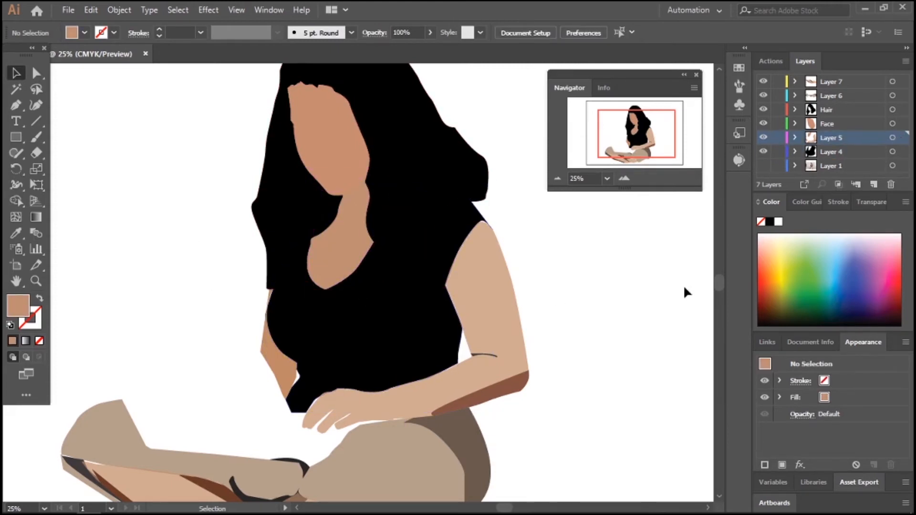
Step: Draw a closed shadow shape with the Pen on Layer 5, narrow below the chin and widening over the chest
left_click(557, 179)
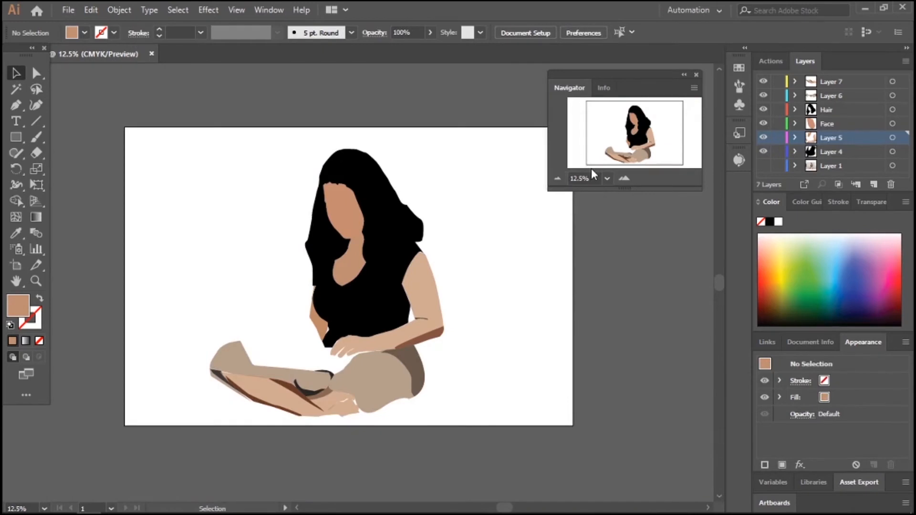
left_click(624, 178)
left_click(623, 178)
left_click(624, 177)
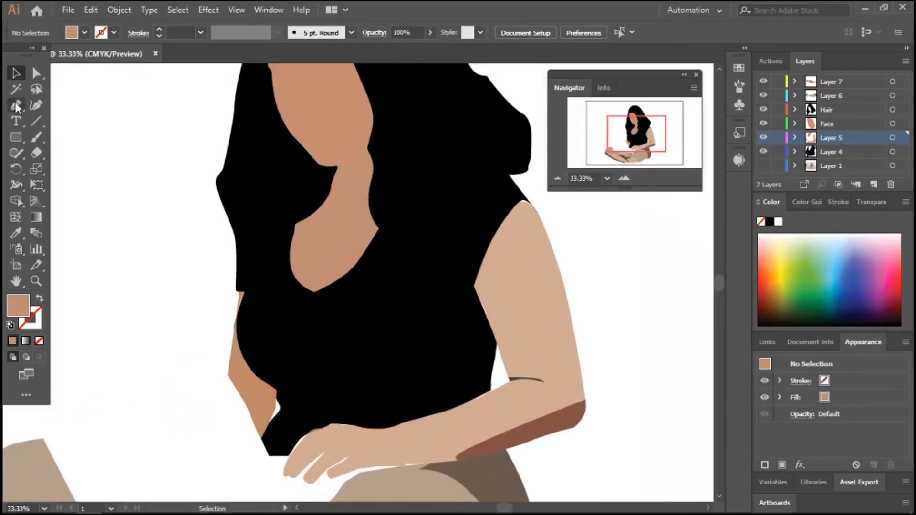
left_click(892, 137)
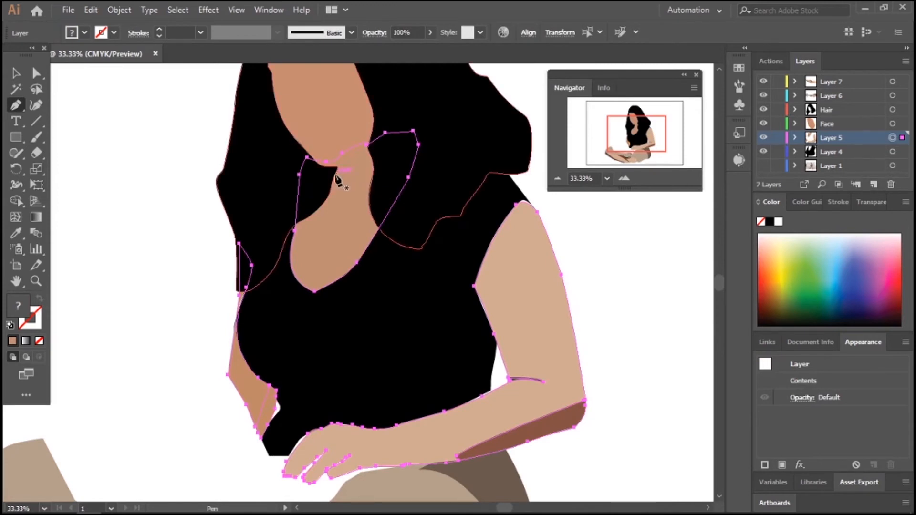
left_click_drag(335, 175, 302, 248)
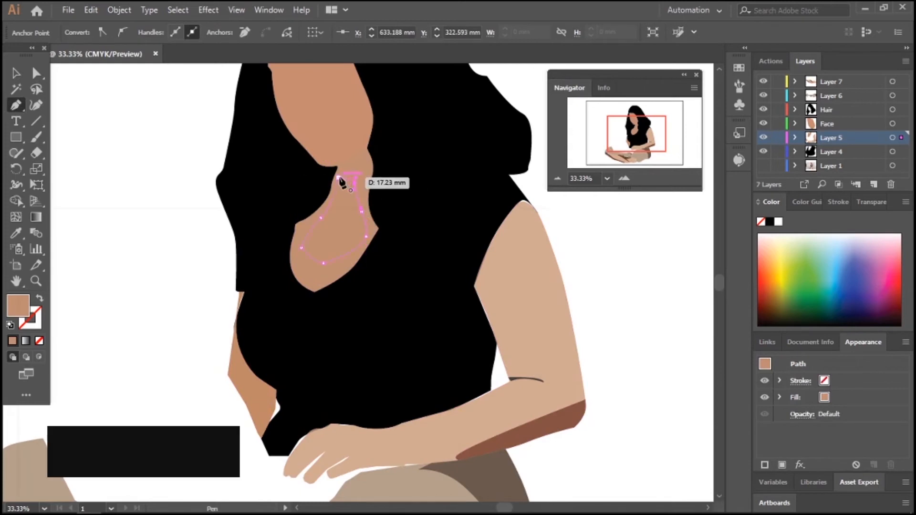
left_click(338, 177)
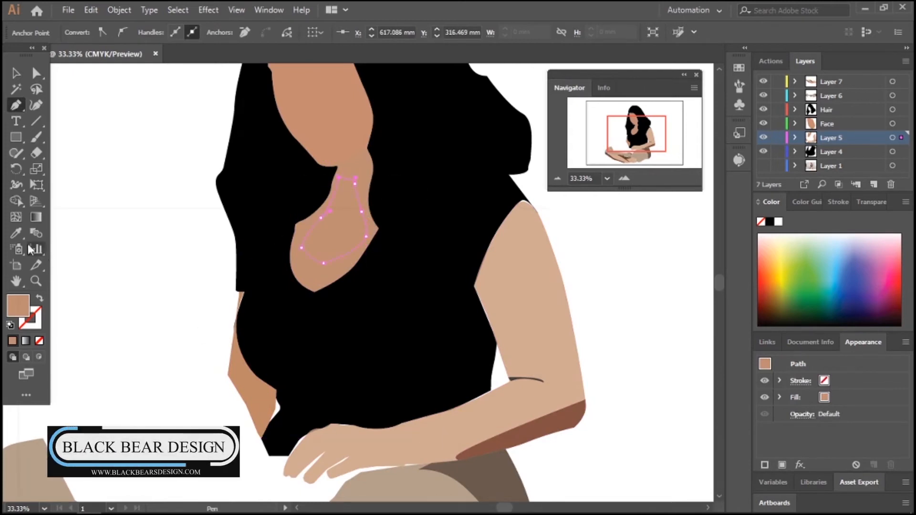
Step: Fill the neck shadow with the grey-brown sampled from the trousers' shadow, and reselect the shape
key("i")
left_click(501, 446)
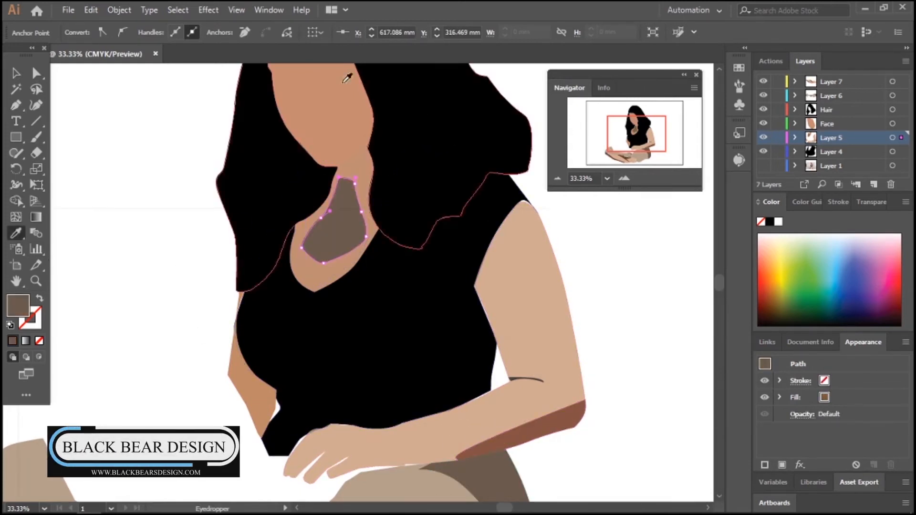
left_click(13, 73)
left_click(122, 163)
left_click(352, 233)
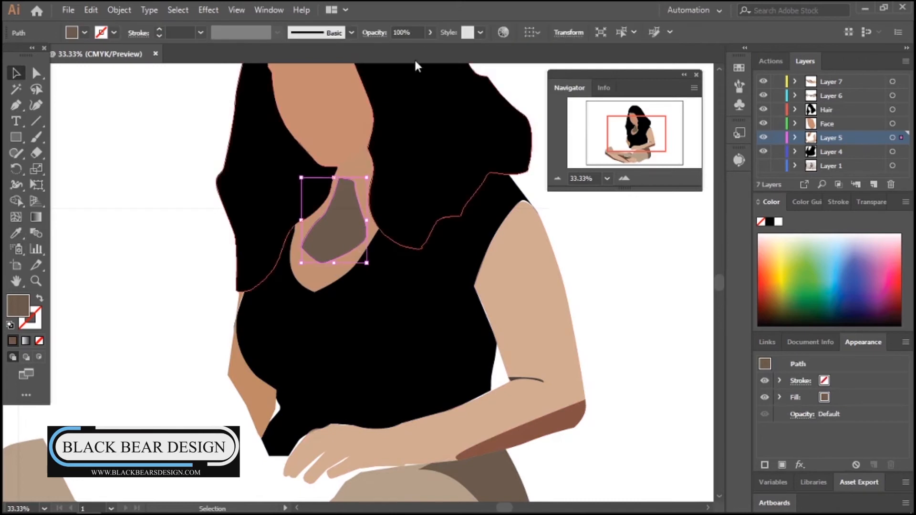
Step: Fill the neck shadow with the reddish brown at 71% opacity sampled from the forearm shadow, and deselect it
left_click(628, 309)
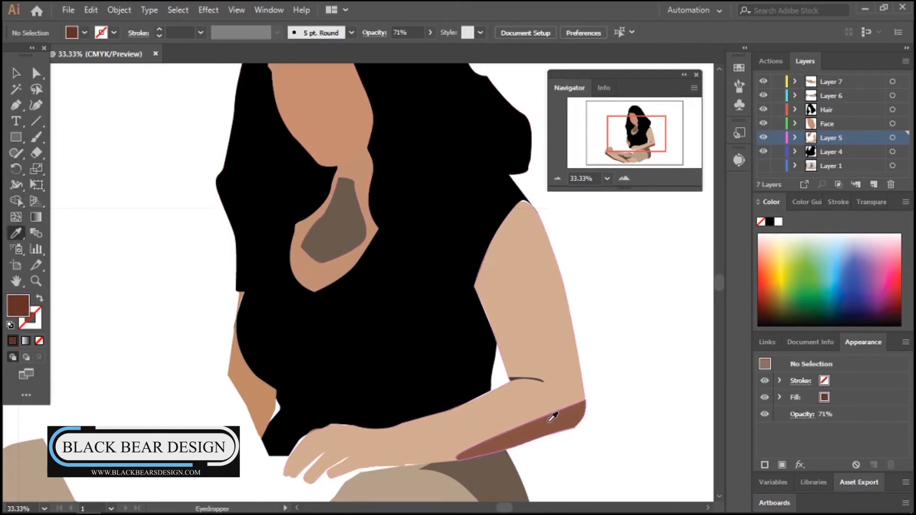
left_click(333, 221, "ctrl")
left_click(572, 415)
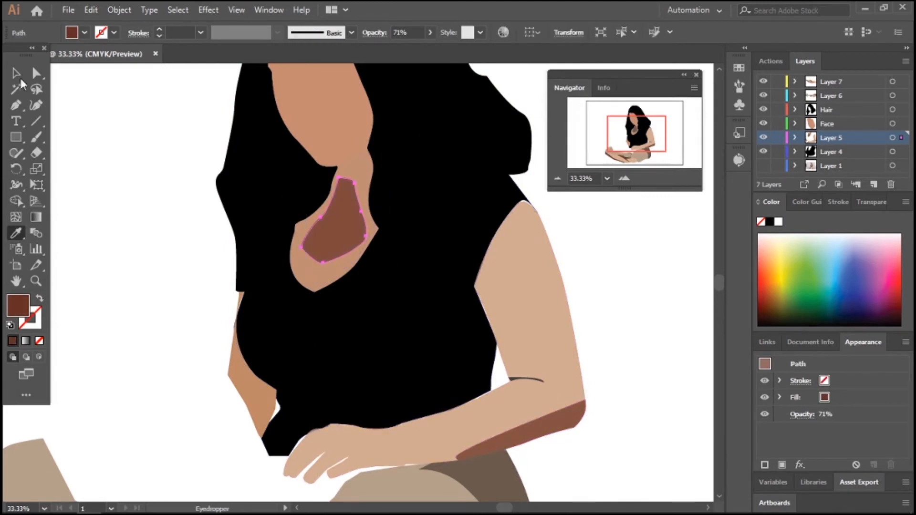
left_click(18, 75)
key("ctrl+shift+a")
left_click(557, 178)
left_click(557, 178)
left_click(558, 179)
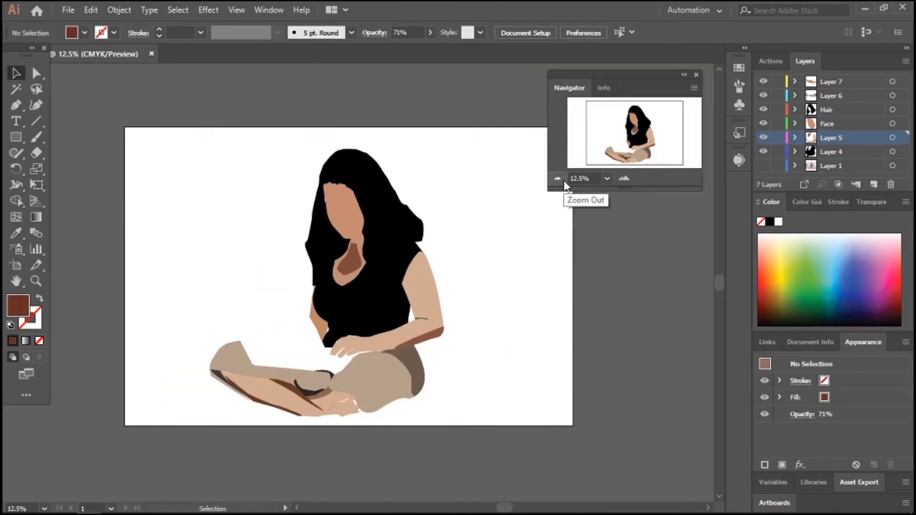
Step: Stretch the reddish-brown neck shadow slightly downward and shift it slightly down toward the left side of the neckline
left_click(625, 177)
left_click(624, 178)
left_click(624, 177)
left_click(624, 178)
left_click_drag(635, 135, 632, 129)
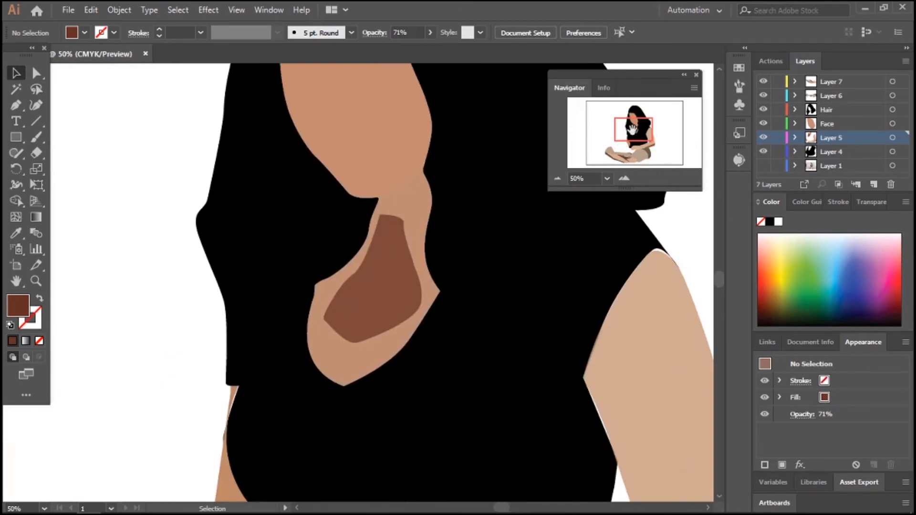
left_click(373, 273)
left_click_drag(359, 328, 360, 353)
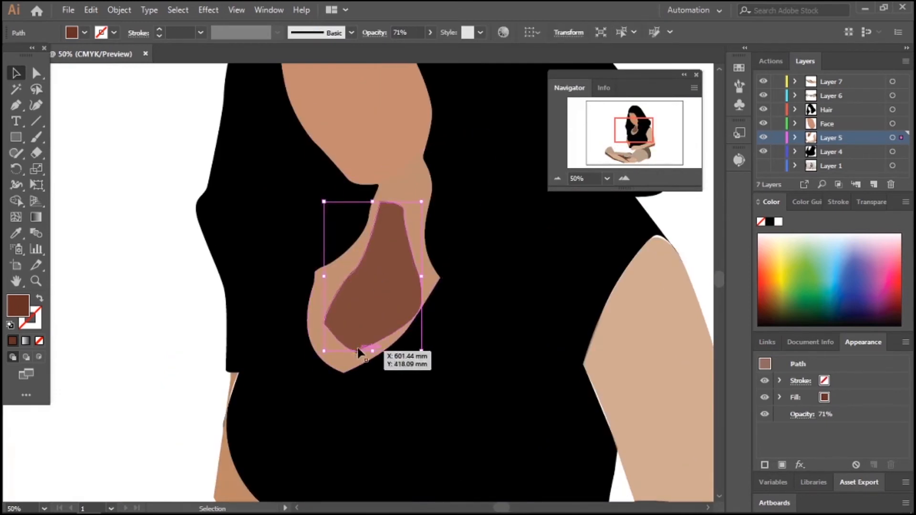
left_click_drag(365, 304, 358, 312)
left_click(139, 259)
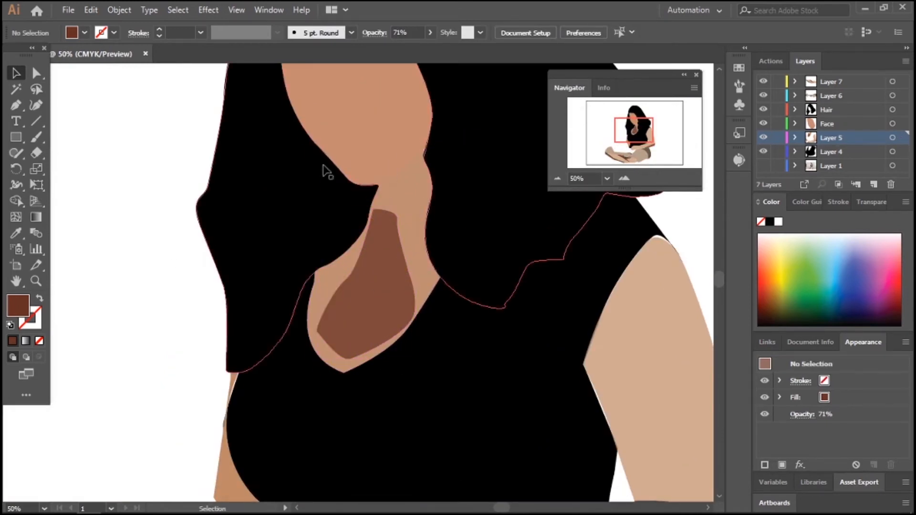
Step: Duplicate the face shape slightly down and to the right, and fill the copy with dark brown
left_click(365, 137)
left_click_drag(639, 127, 641, 120)
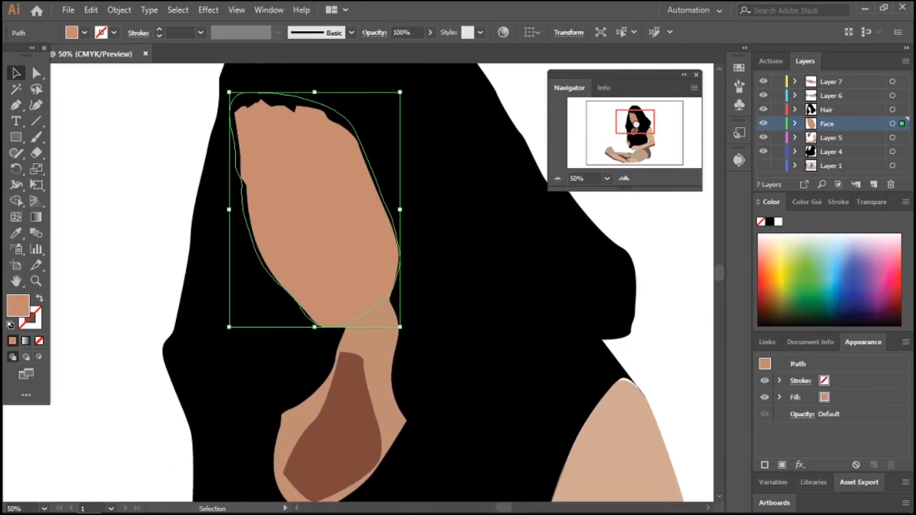
left_click_drag(348, 219, 353, 229)
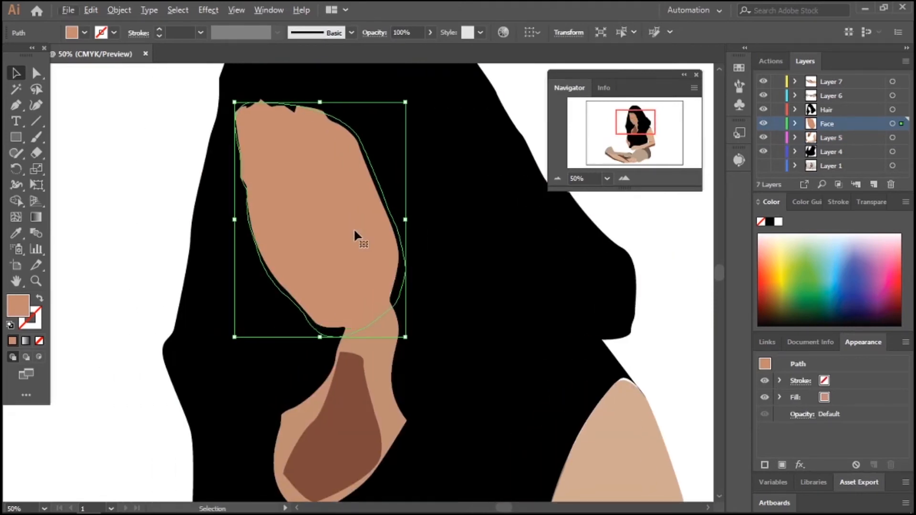
double_click(18, 305)
left_click(509, 286)
left_click(763, 178)
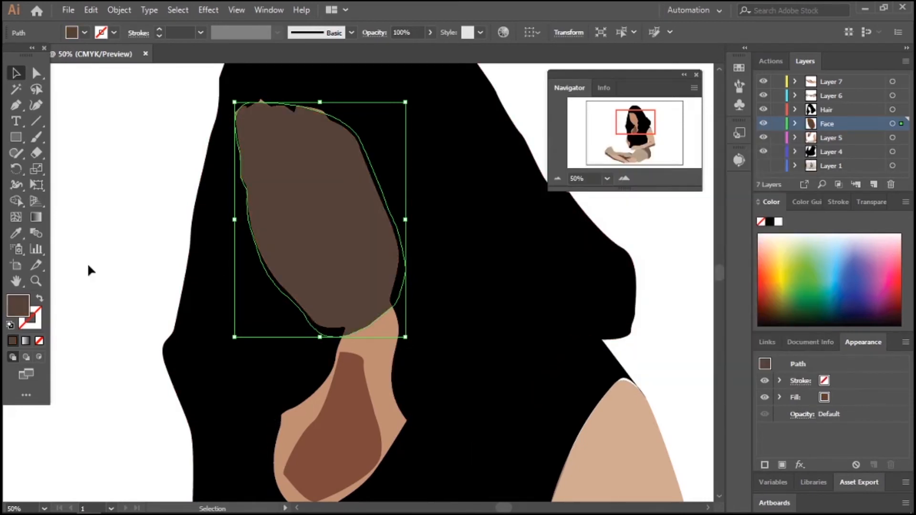
left_click(86, 248)
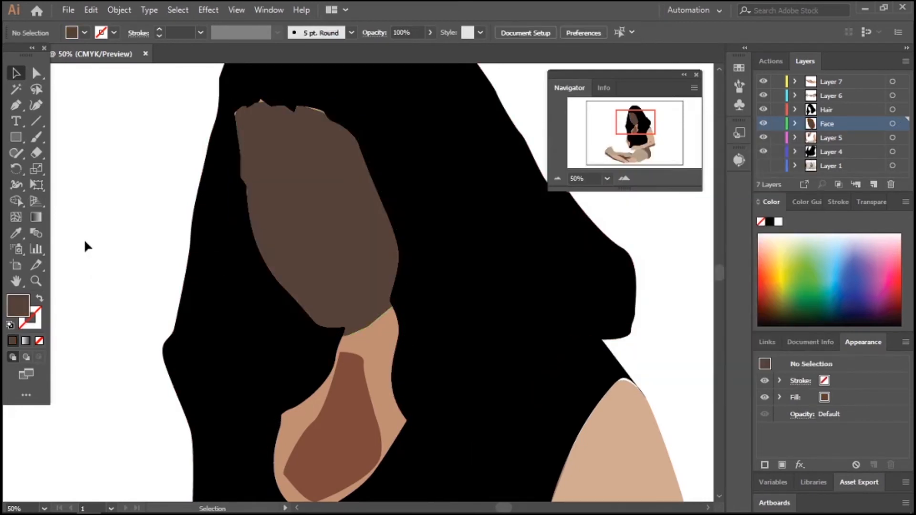
Step: Move the dark brown copy beneath the original face within the Face layer, leaving it as a shadow under the chin
left_click(278, 157)
left_click(795, 123)
left_click_drag(837, 154, 848, 131)
left_click(139, 137)
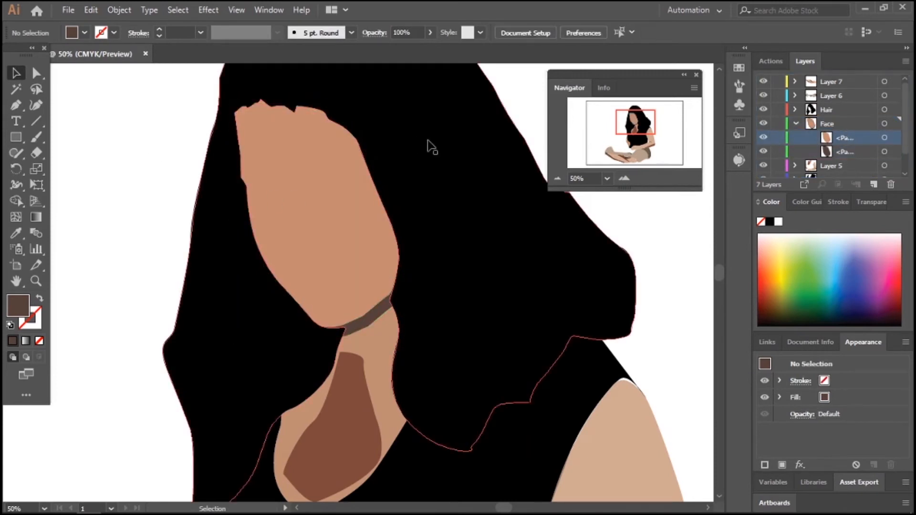
Step: Stretch the upper foot shape on Layer 7 outward toward the leg and below the toes to close the white gaps
left_click(557, 177)
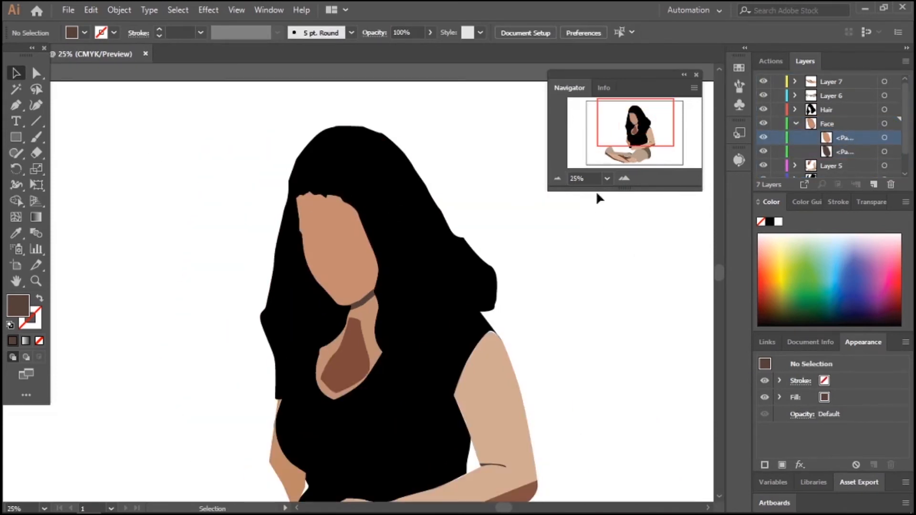
left_click(556, 177)
left_click_drag(620, 125, 628, 150)
left_click(625, 179)
left_click(625, 179)
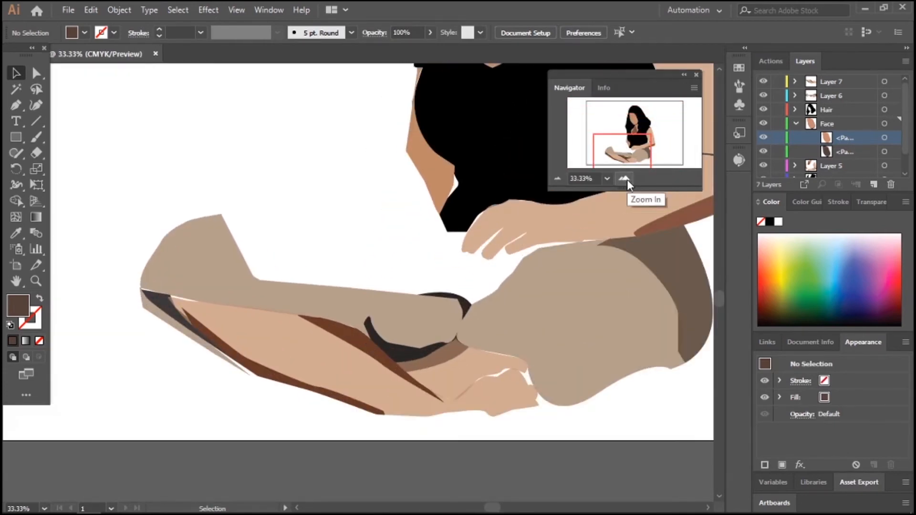
left_click(468, 373)
left_click_drag(528, 338, 532, 332)
left_click(623, 417)
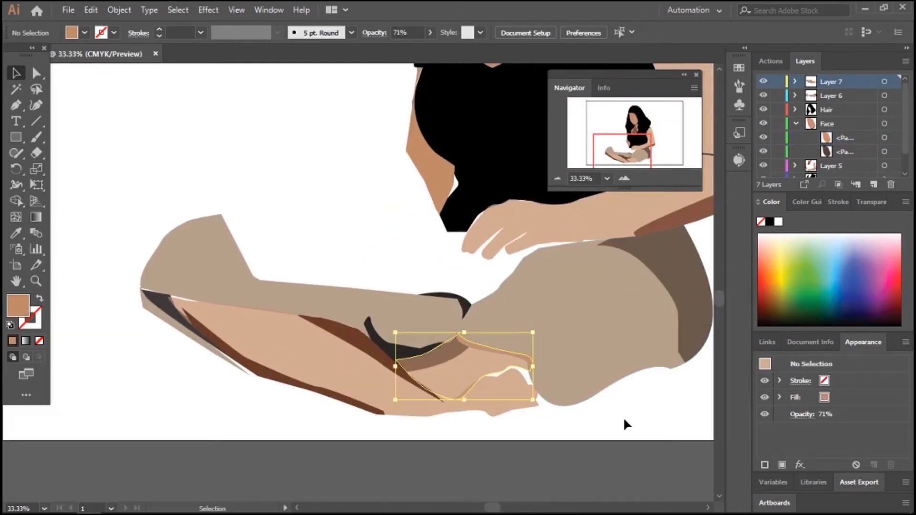
left_click(451, 388)
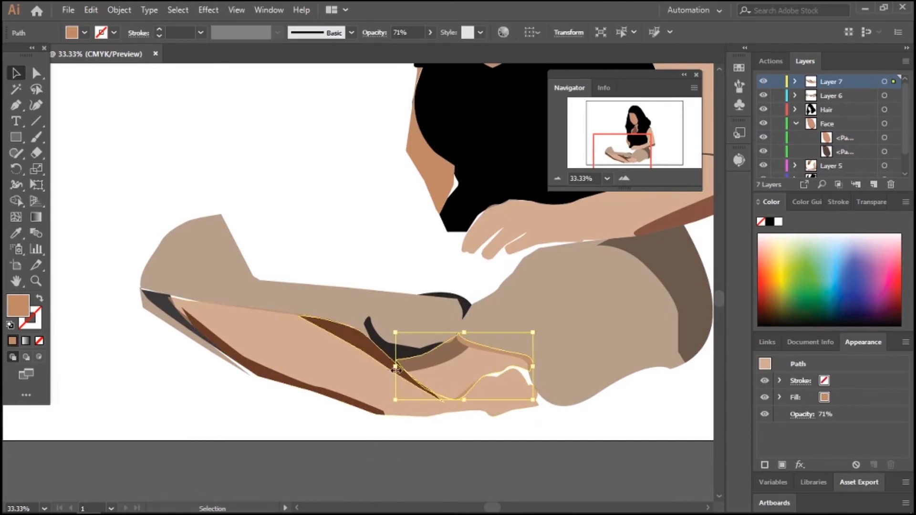
left_click_drag(395, 367, 388, 367)
left_click_drag(532, 400, 543, 410)
left_click(572, 438)
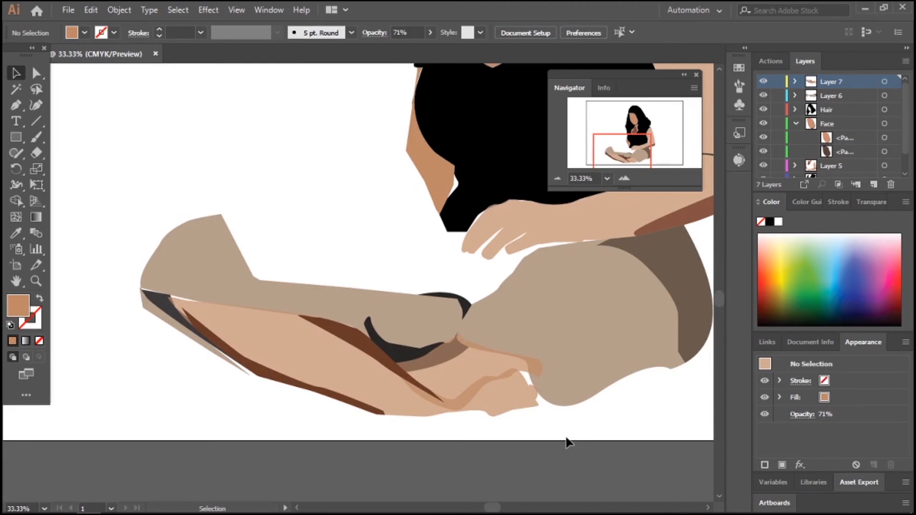
Step: Enlarge the lower leg shape slightly toward the knee to close the gap beneath the trouser edge
left_click(514, 387)
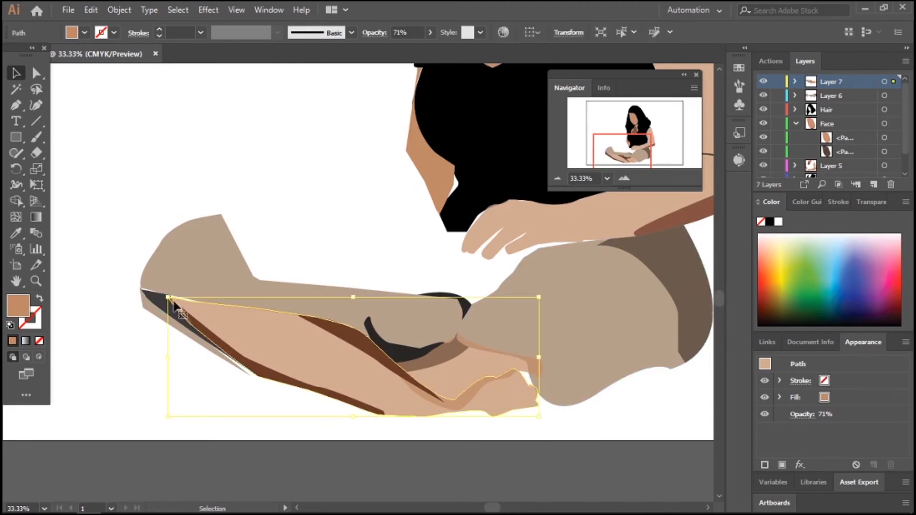
left_click_drag(167, 297, 165, 294)
left_click(129, 388)
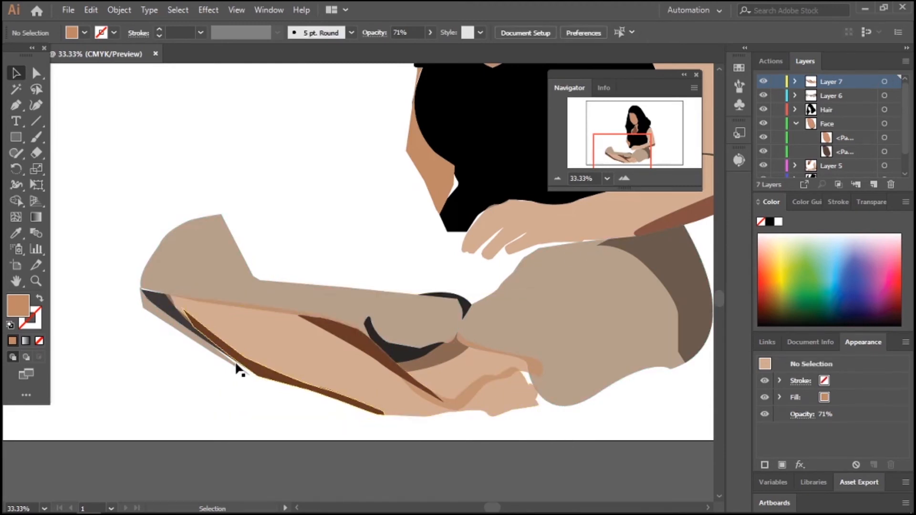
left_click(656, 125)
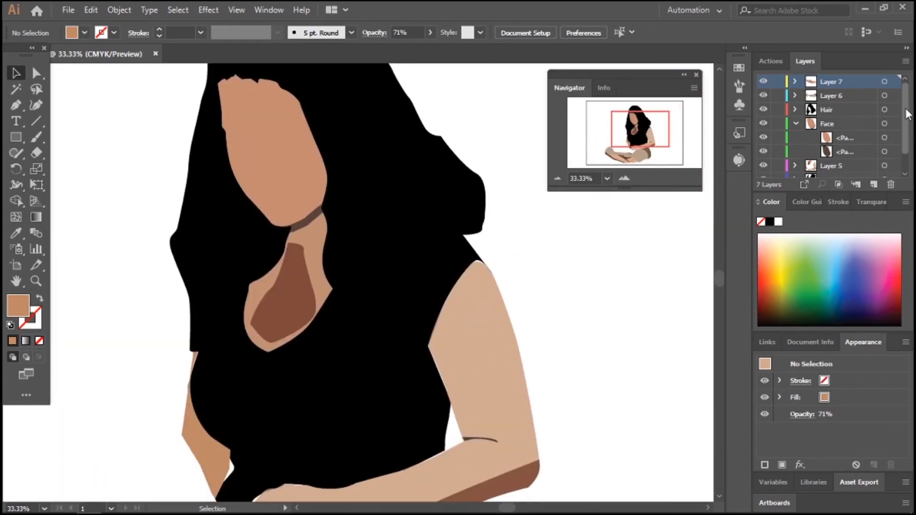
left_click(114, 504)
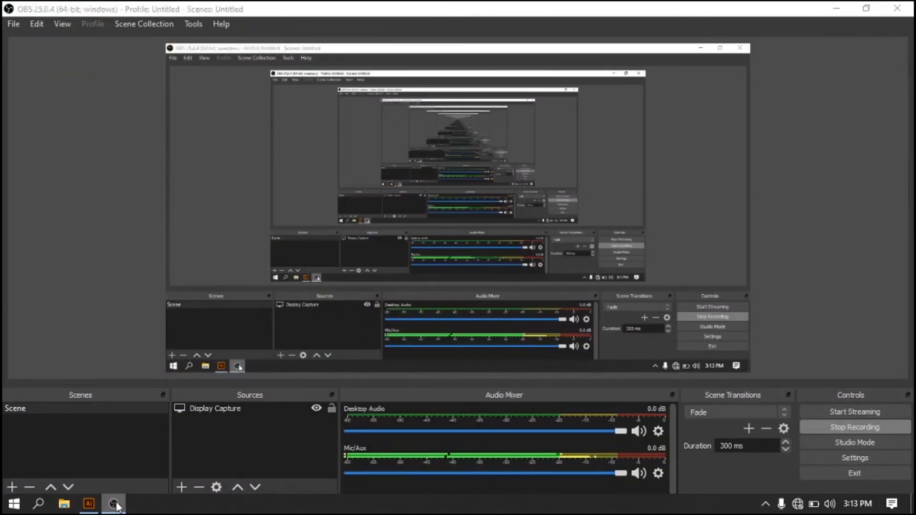
left_click(115, 505)
Step: Add a new layer above Layer 7 and show the reference photo on Layer 1
left_click(874, 185)
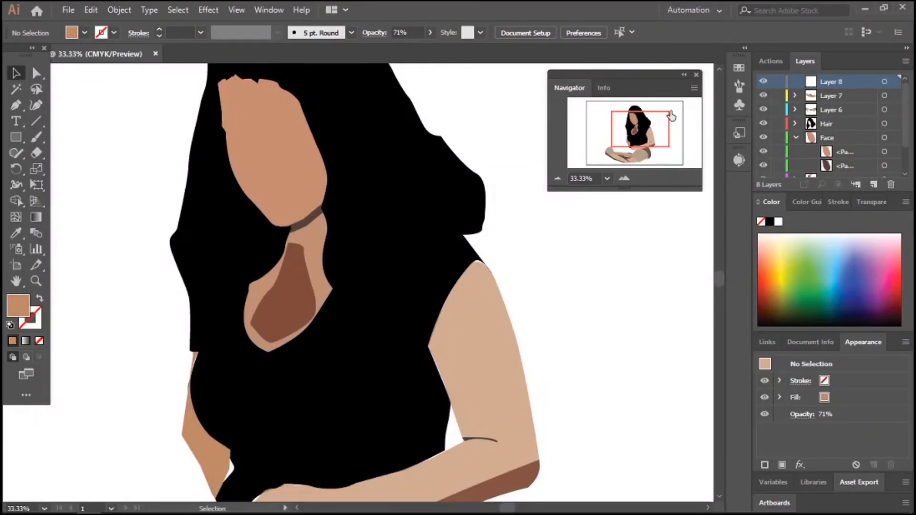
left_click_drag(637, 120, 628, 128)
left_click_drag(904, 137, 905, 179)
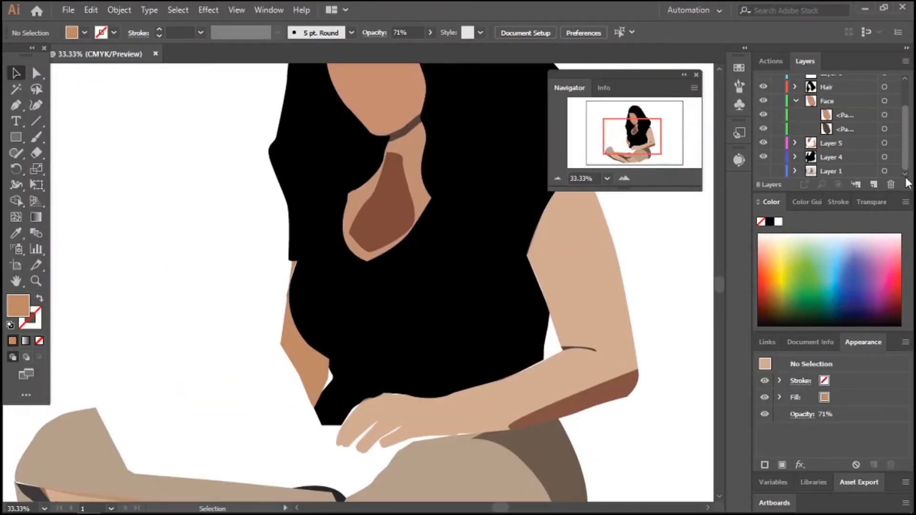
left_click(763, 171)
mouse_move(632, 136)
left_mouse_down()
mouse_move(644, 141)
mouse_move(620, 148)
left_mouse_up()
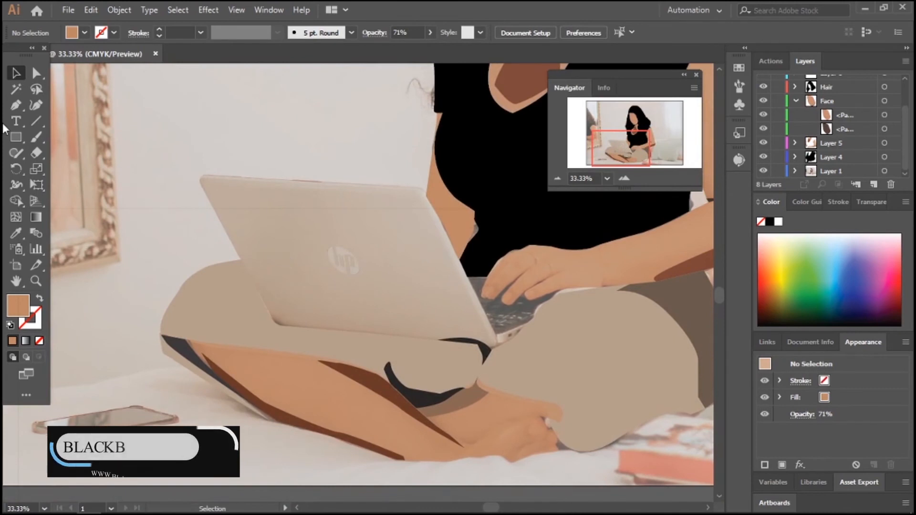
Step: Trace the open laptop, both lid and base, as one closed shape with the Pen on the new layer
left_click(15, 108)
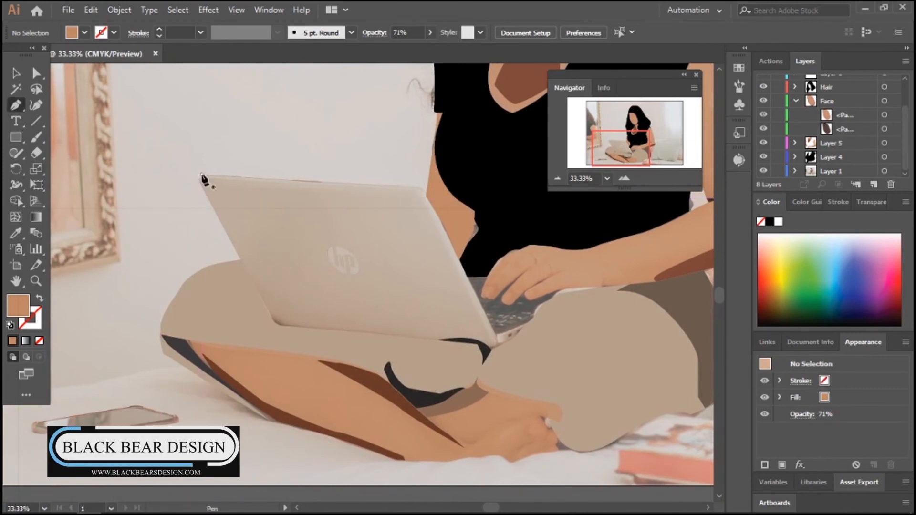
left_click(201, 174)
left_click(408, 187)
left_click_drag(429, 201, 433, 215)
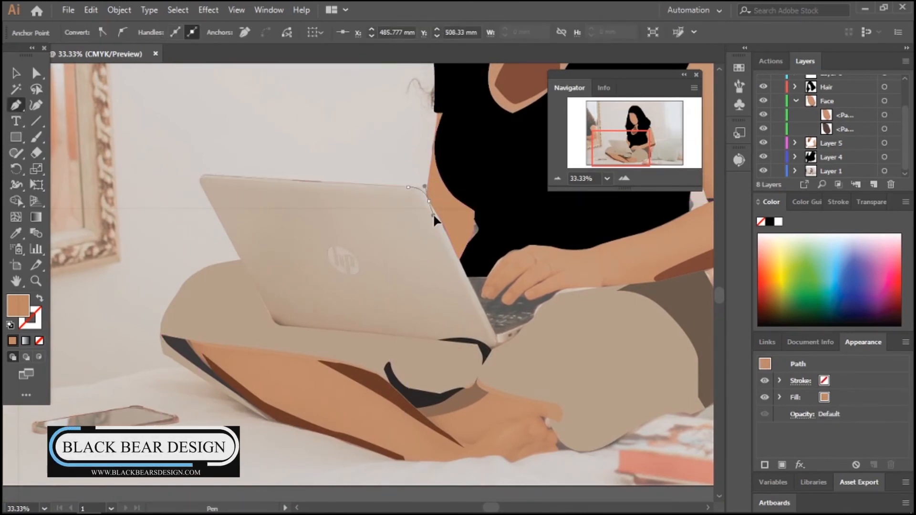
left_click(460, 253)
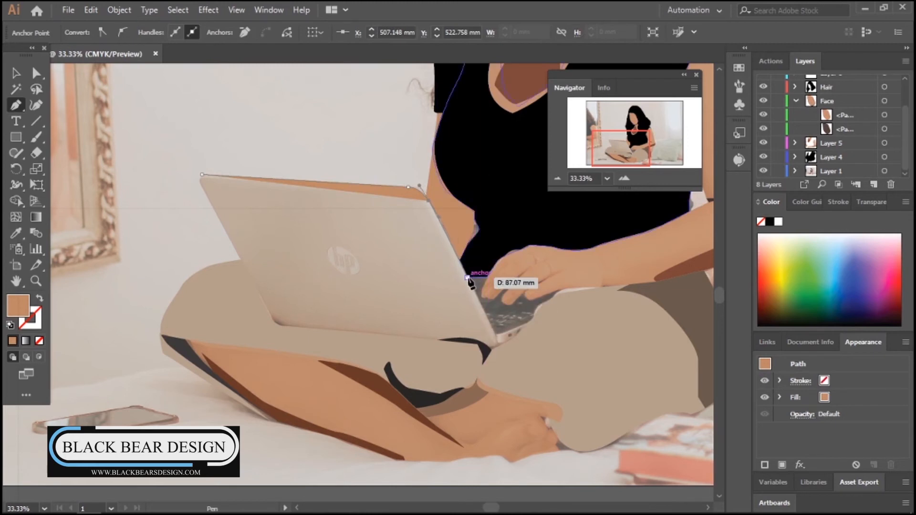
left_click(464, 275)
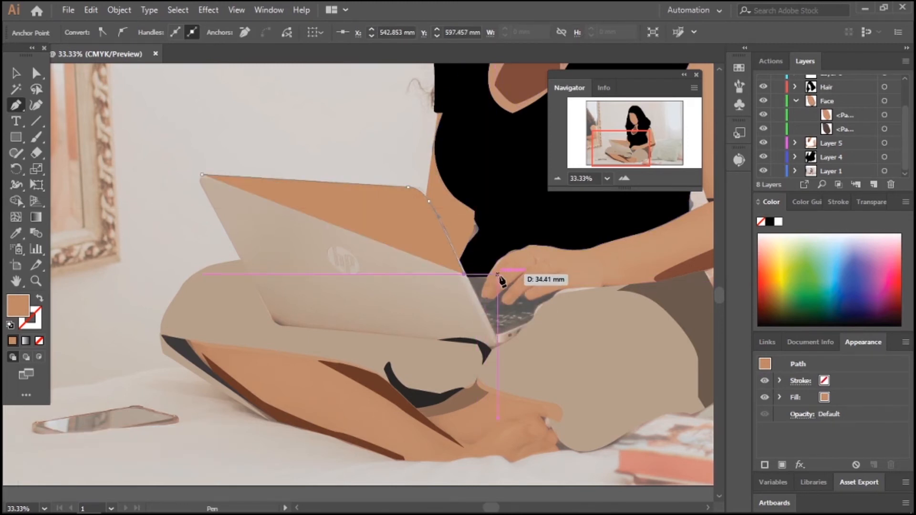
left_click(486, 278)
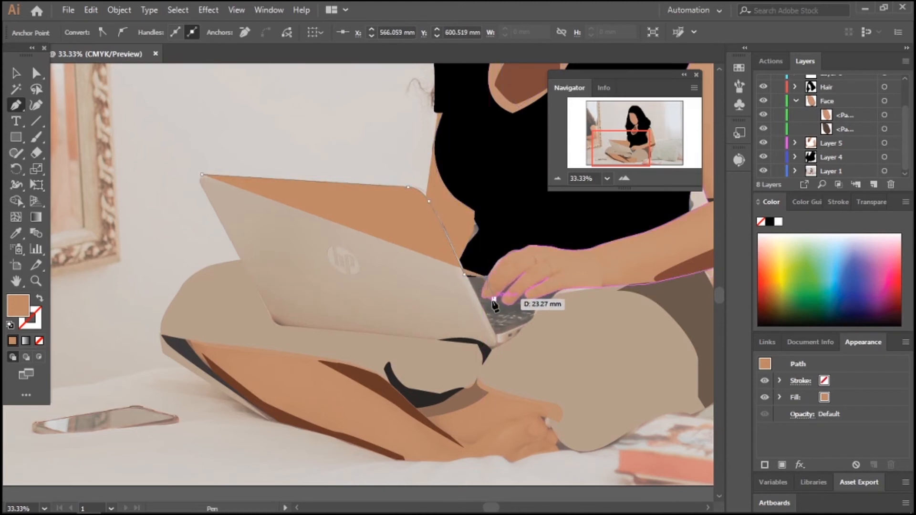
left_click(560, 287)
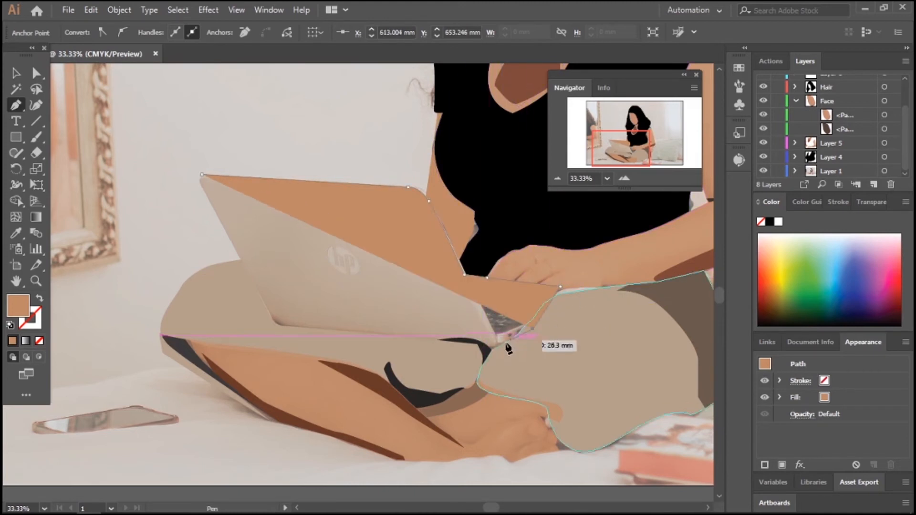
left_click(494, 345)
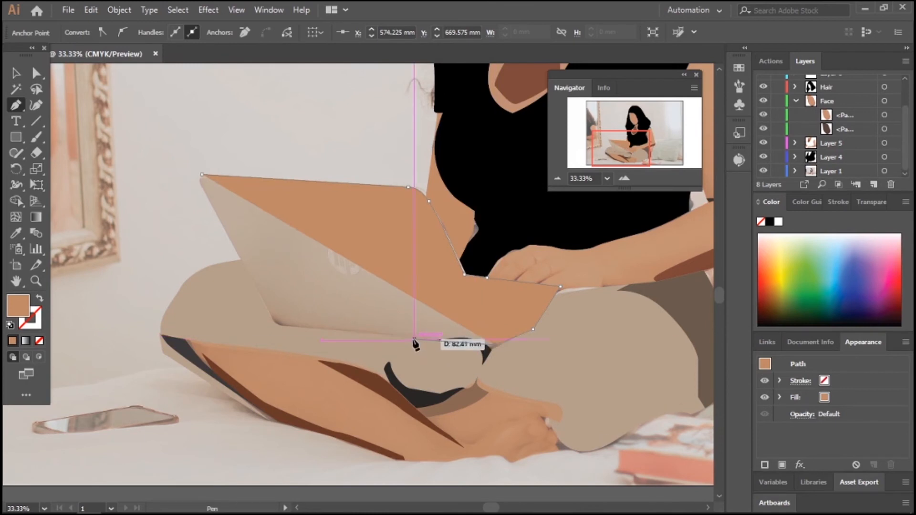
left_click(273, 322)
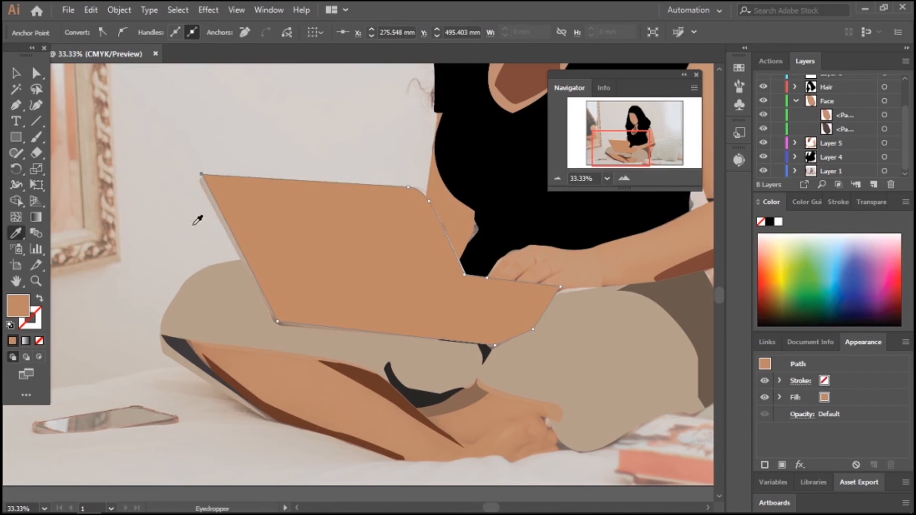
Step: Try a sampled grey-brown fill at 100% opacity on the laptop shape, and remove its fill
left_click(220, 215)
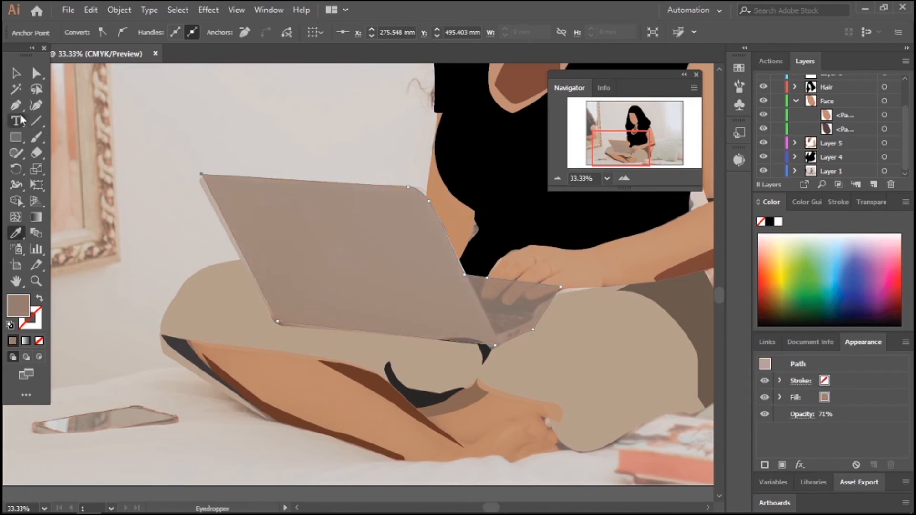
left_click(16, 74)
left_click(147, 109)
left_click(287, 246)
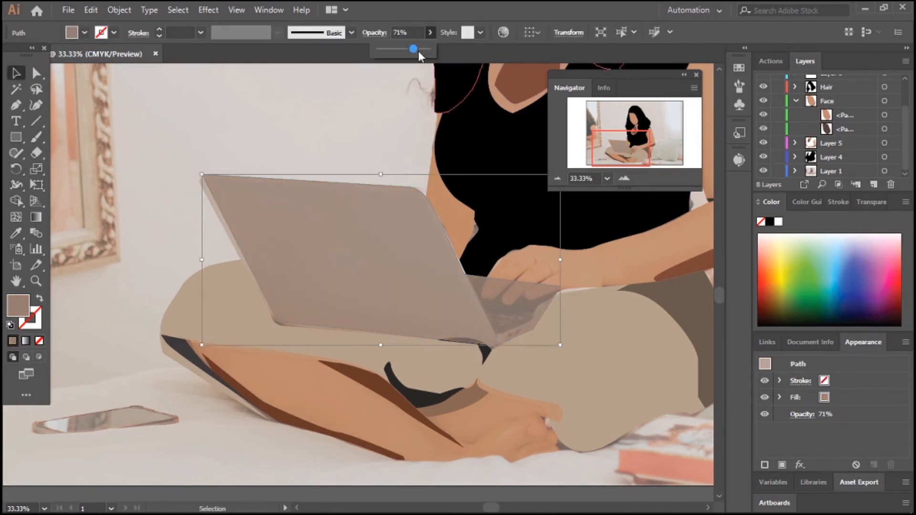
left_click_drag(418, 51, 428, 49)
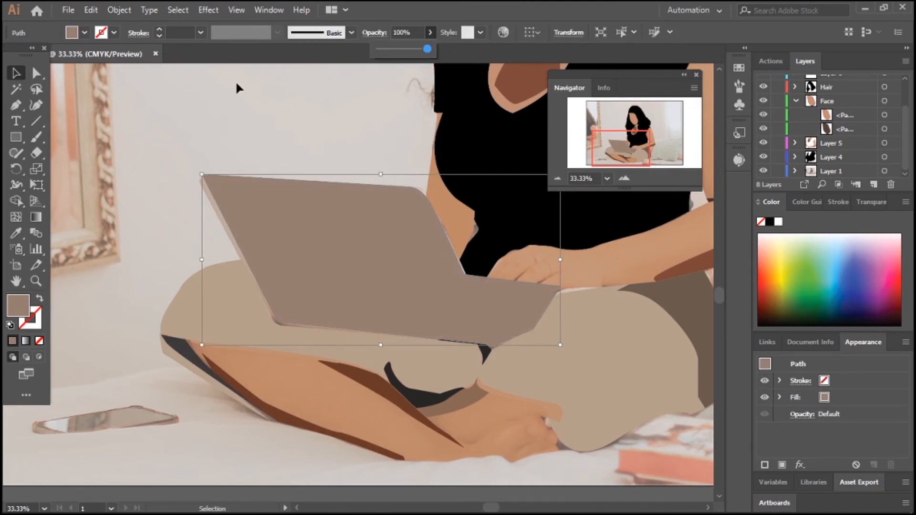
left_click(39, 340)
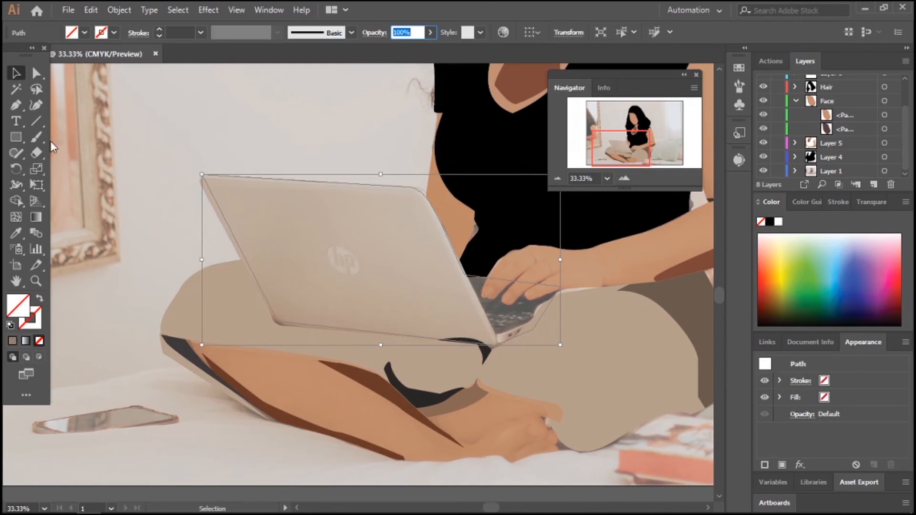
Step: Trace the laptop's keyboard area between the lid and the knee with the Pen, and fill it with the shirt's black
left_click(16, 104)
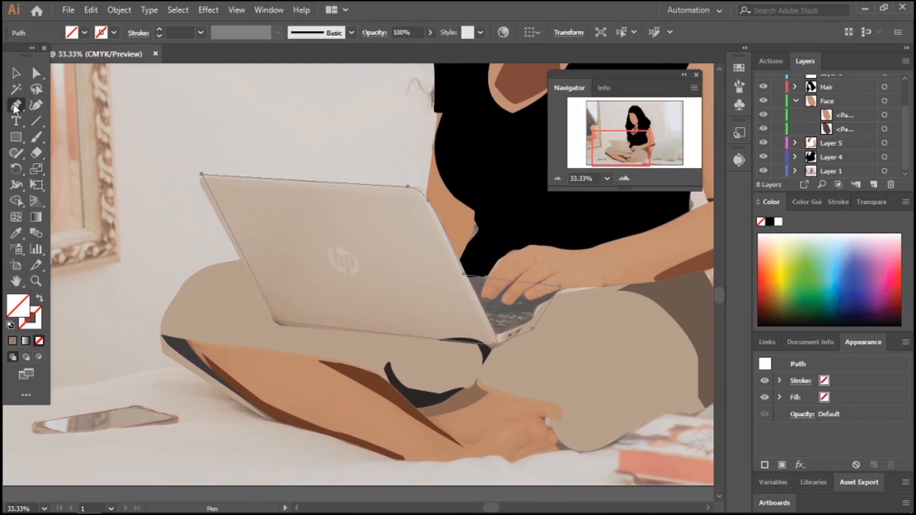
left_click(465, 277)
left_click(560, 287)
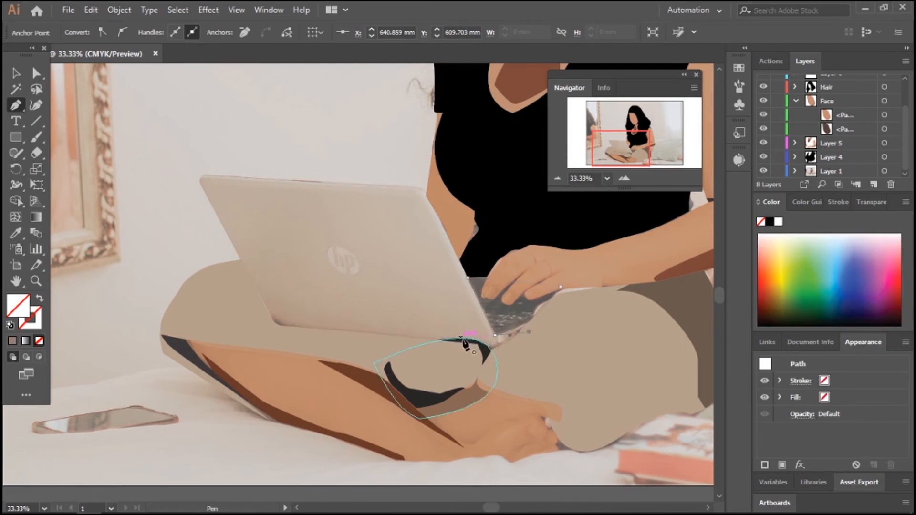
left_click(465, 341)
left_click(15, 237)
left_click(453, 179)
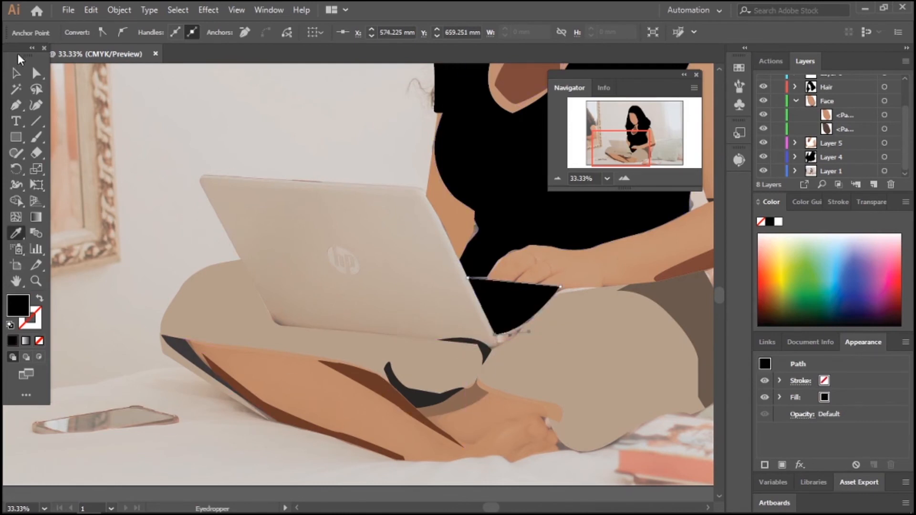
Step: Fill the laptop shape with a grey-brown sampled from the photo's laptop lid and set its opacity to 100%
left_click(15, 73)
left_click(290, 219)
left_click(250, 183)
left_click(17, 233)
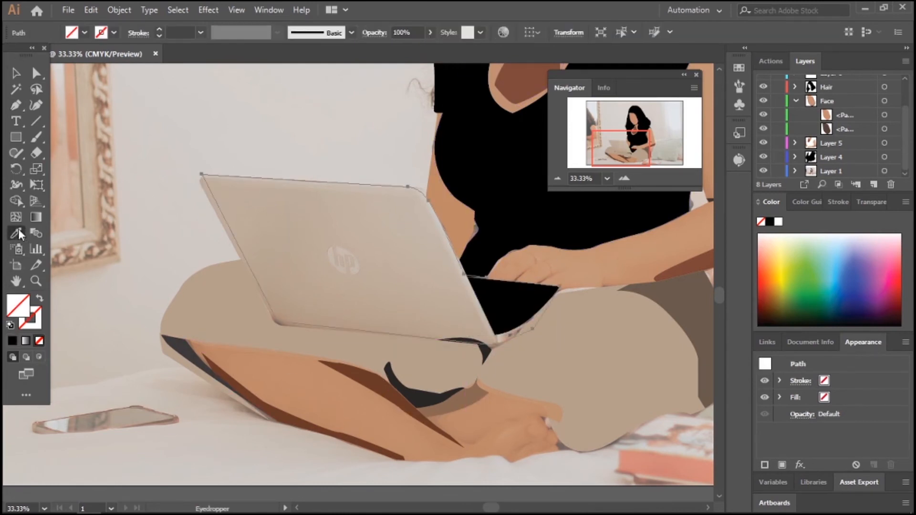
left_click(301, 199)
left_click_drag(423, 53, 428, 49)
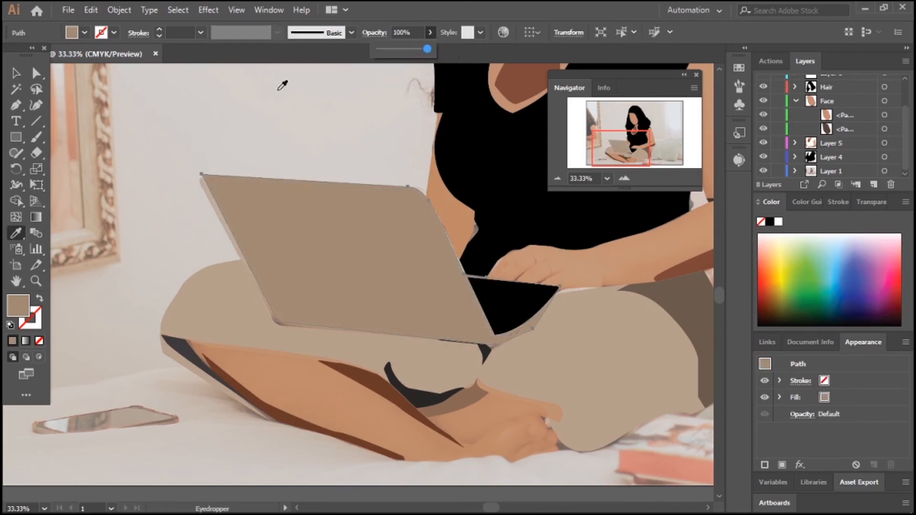
Step: Select the laptop and keyboard shapes and move Layer 8 below Layer 4, directly above Layer 1
left_click(16, 73)
left_click(223, 116)
left_click(418, 289)
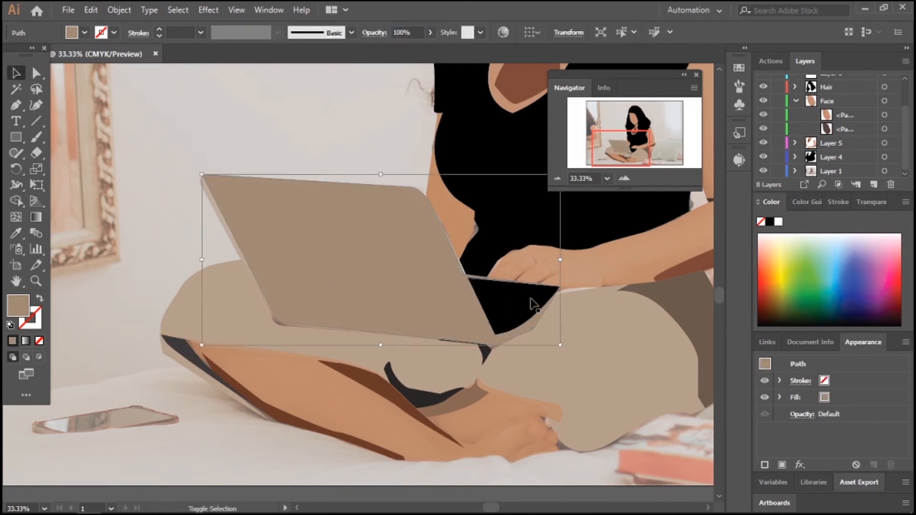
left_click(531, 304, "shift")
scroll(884, 109, "up", 2)
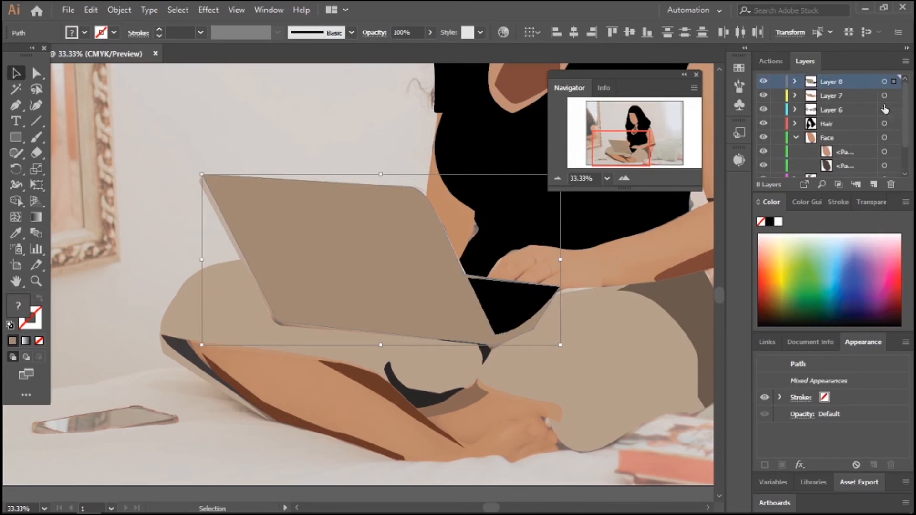
left_click_drag(859, 83, 852, 166)
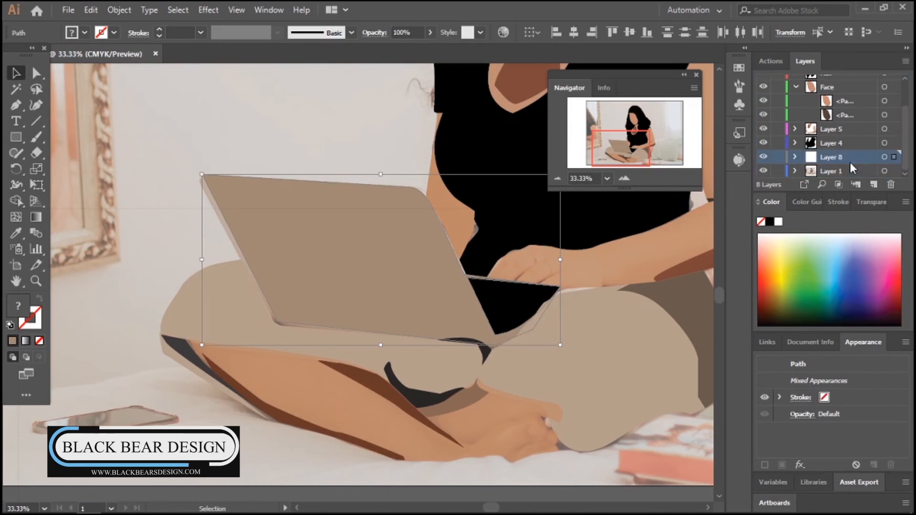
Step: Clear the laptop selection and hide the reference photo on Layer 1
left_click(249, 94)
left_click(425, 310)
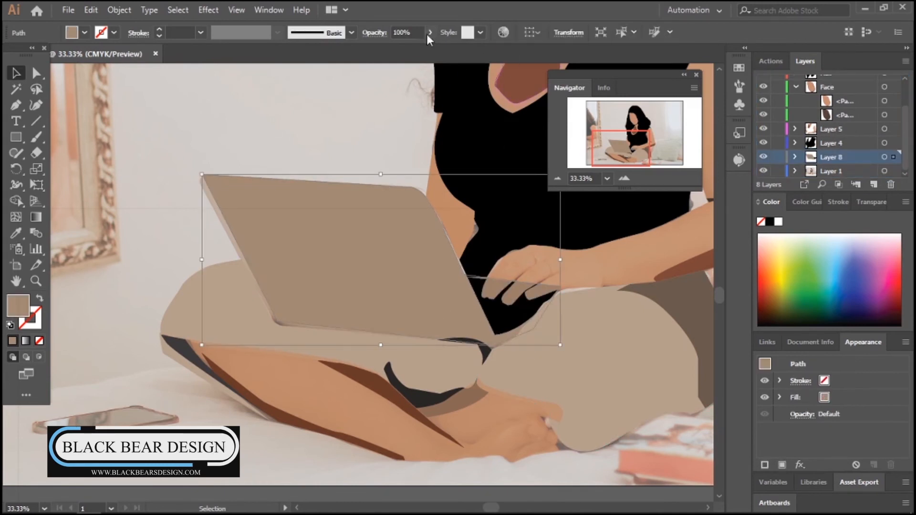
left_click(402, 160)
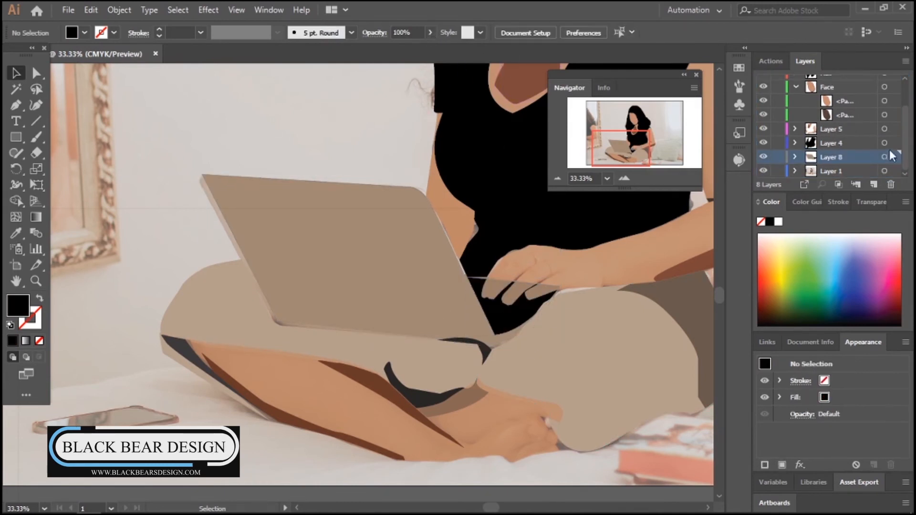
left_click(556, 178)
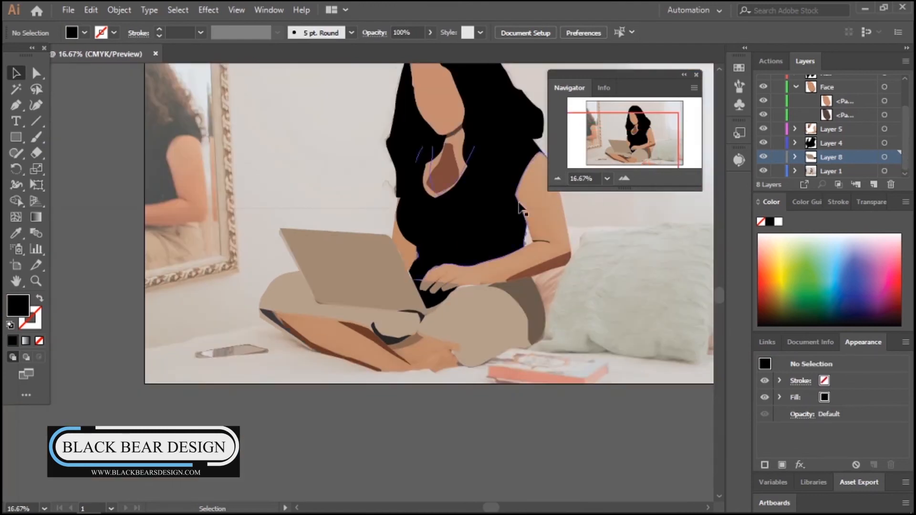
left_click(763, 171)
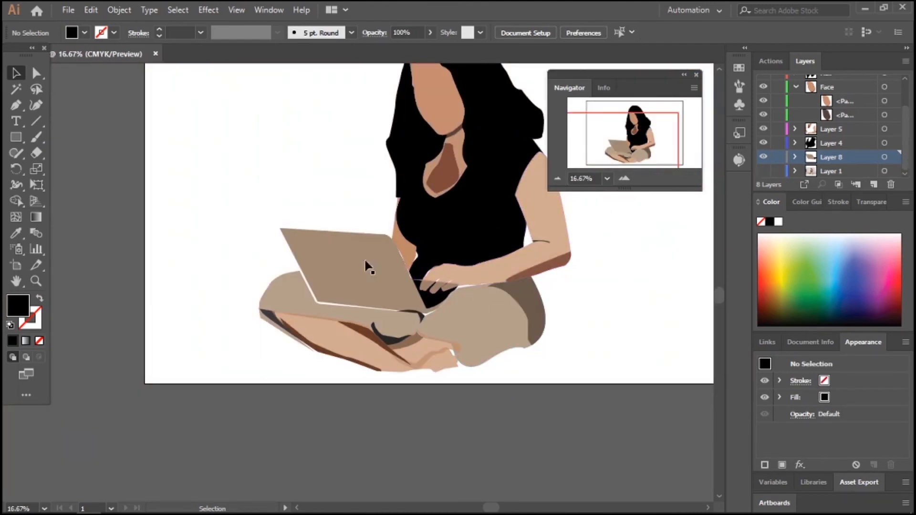
Step: Stretch the laptop shape outward and downward over the leg, and widen it toward the arm to cover the white gaps
left_click(336, 275)
left_click_drag(272, 271, 273, 271)
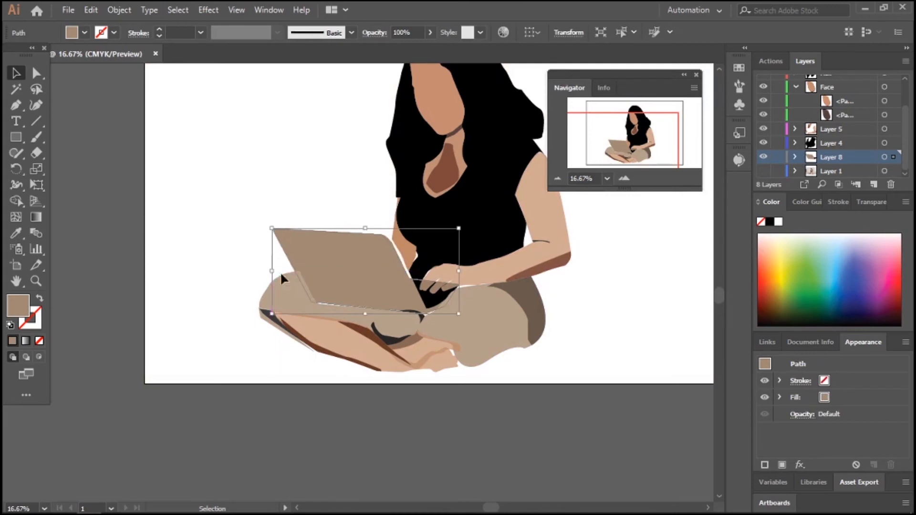
left_click(193, 313)
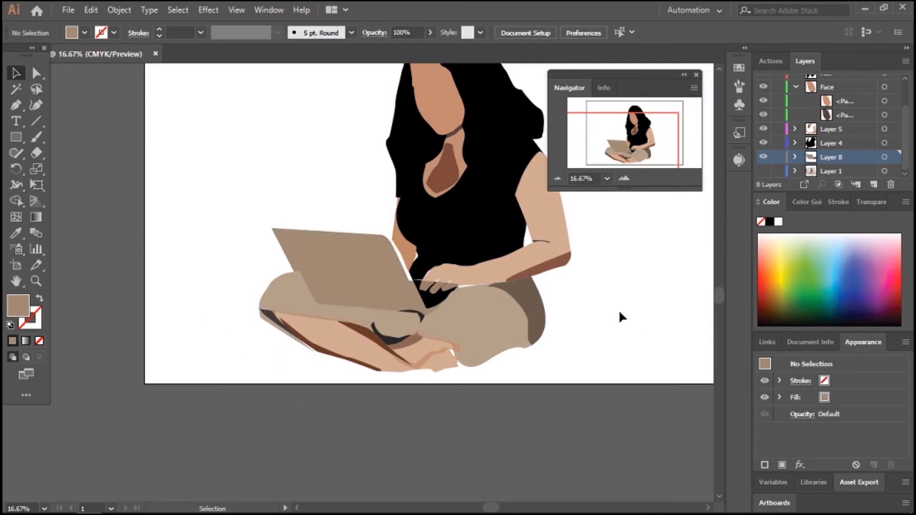
scroll(358, 282, "up", 2)
left_click(413, 272)
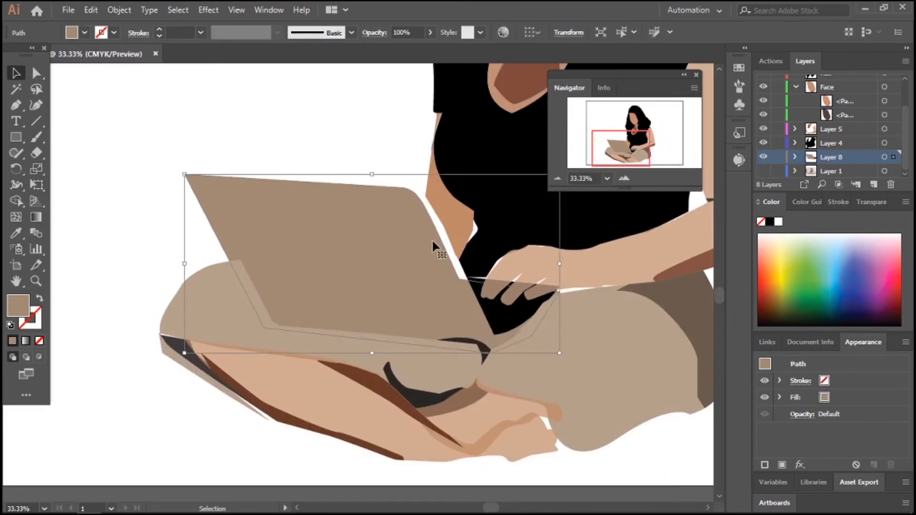
left_click_drag(559, 263, 572, 264)
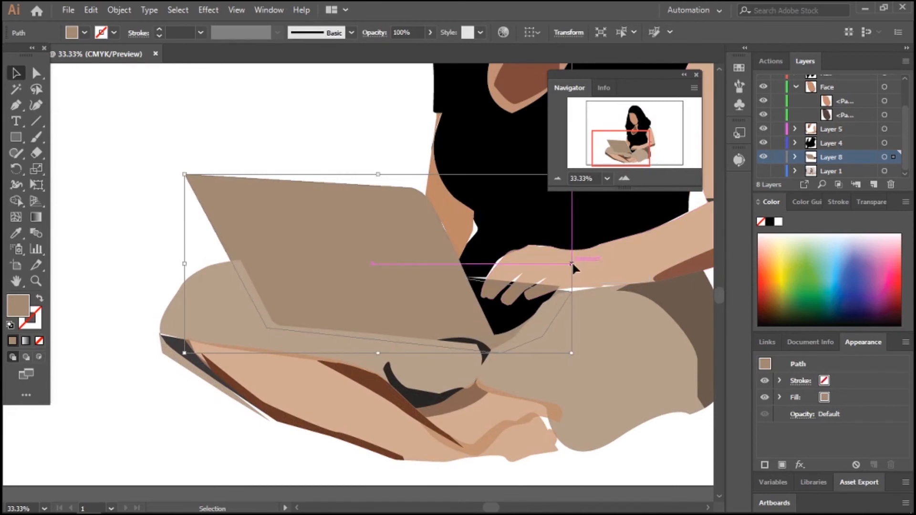
left_click(123, 234)
Step: Set the opacity of the arm and hand shape resting on the keyboard to 100%
left_click(518, 327)
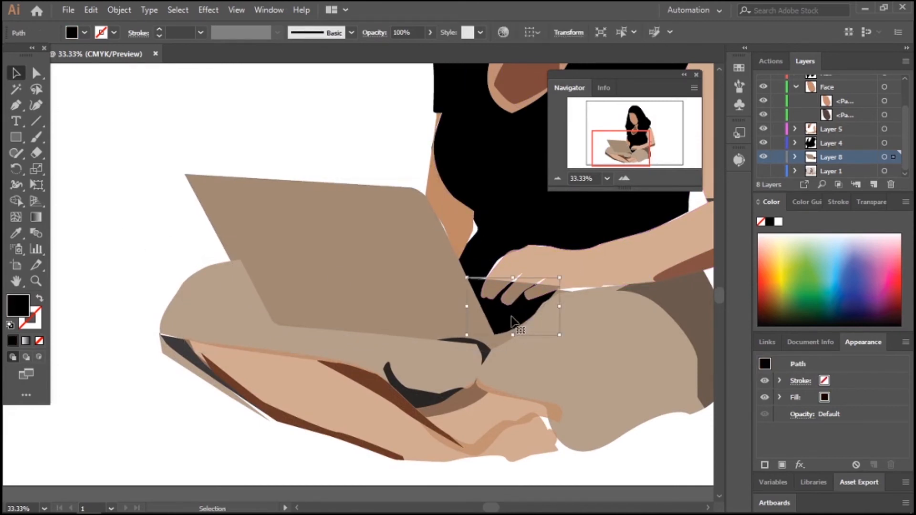
left_click(543, 266)
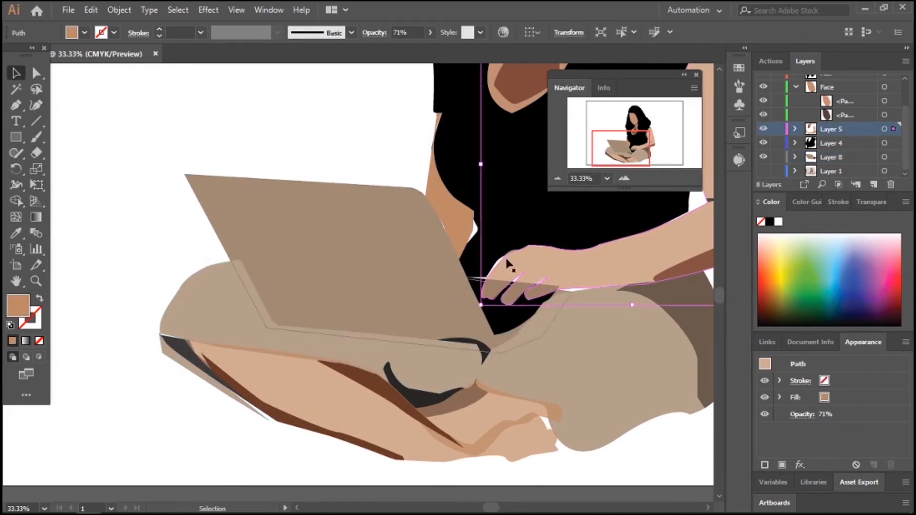
left_click_drag(630, 142, 640, 137)
left_click(430, 35)
left_click(454, 47)
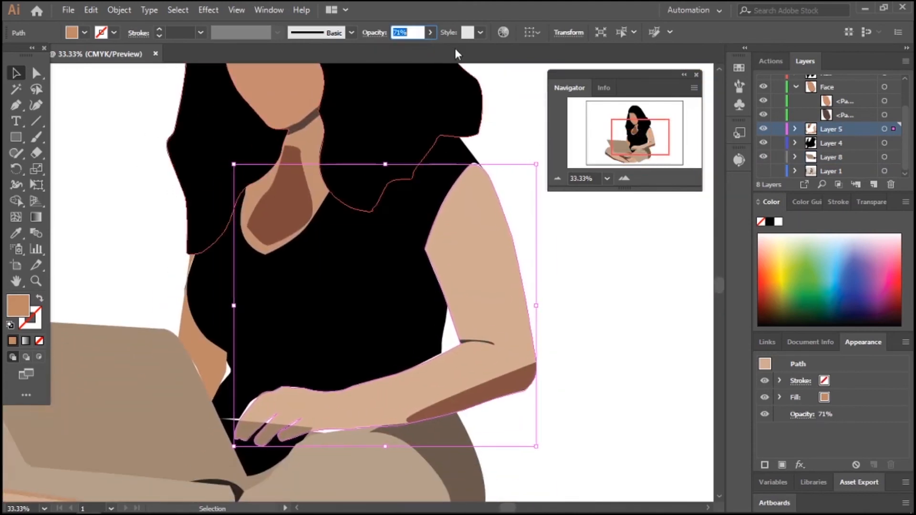
left_click(430, 34)
left_click_drag(413, 49, 427, 49)
left_click(628, 316)
Step: Stretch the beige thigh shape upward to close the white gap beneath the forearm
scroll(477, 369, "down", 3)
scroll(476, 370, "left", 5)
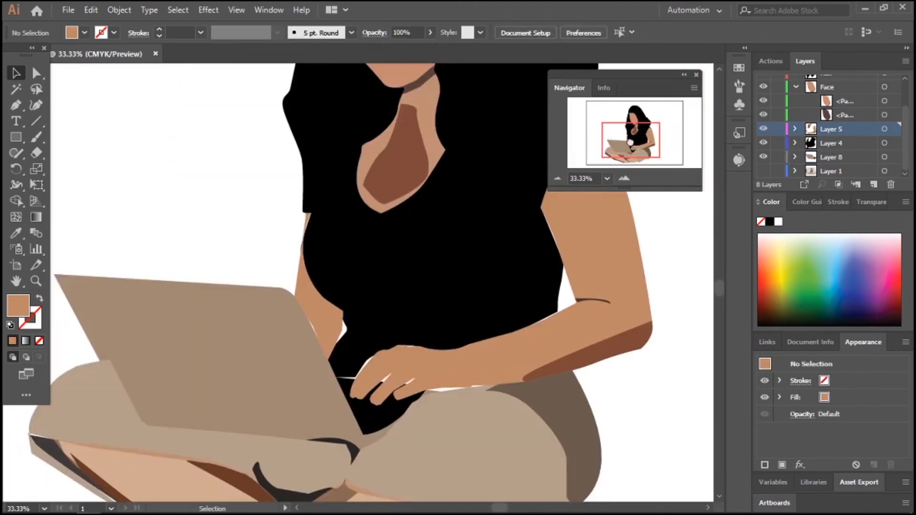
left_click(477, 370)
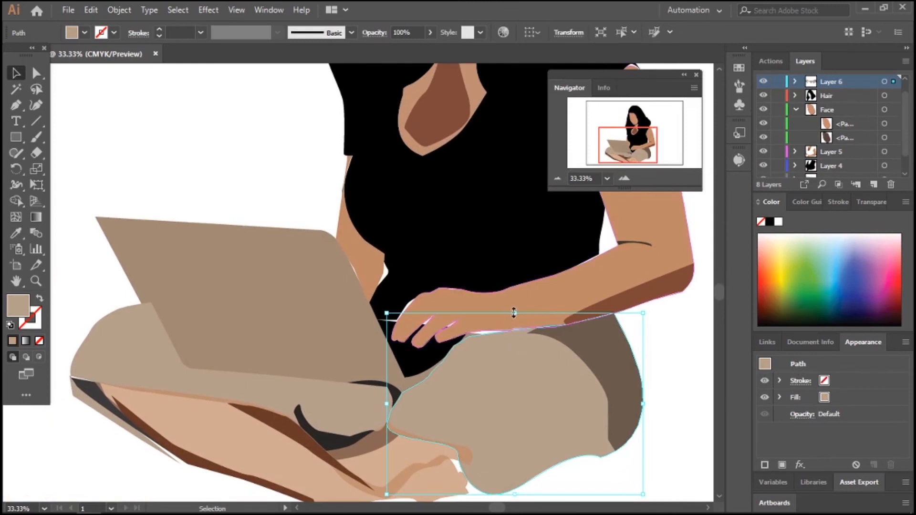
left_click(425, 316)
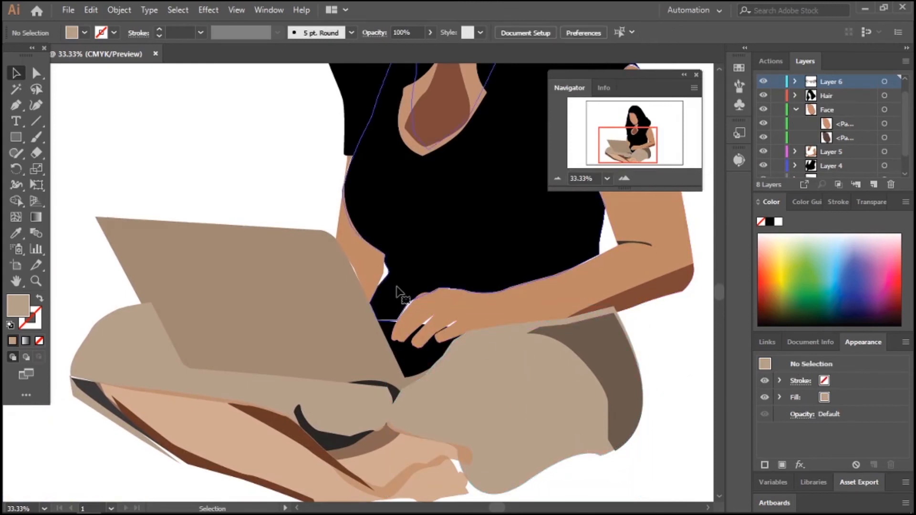
Step: Reposition the black shirt's anchor points along the hand and knuckles with Direct Selection to cover the white gaps
left_click(384, 272)
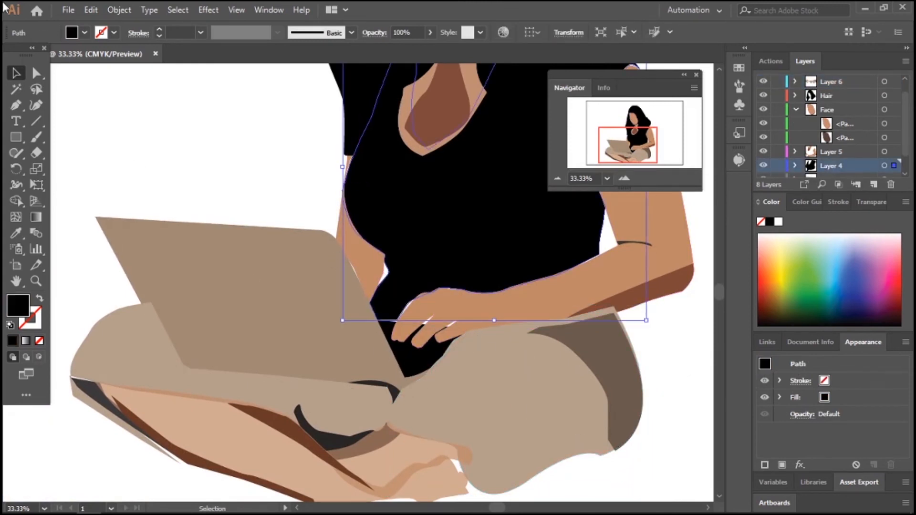
left_click(36, 77)
key("ctrl+1")
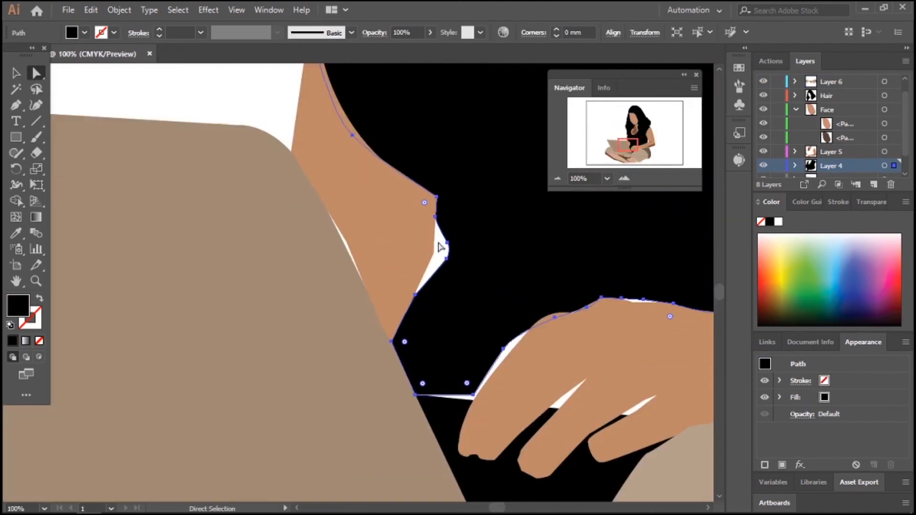
left_click(404, 241)
left_click_drag(433, 255, 449, 260)
key("ctrl+z")
left_click(458, 254)
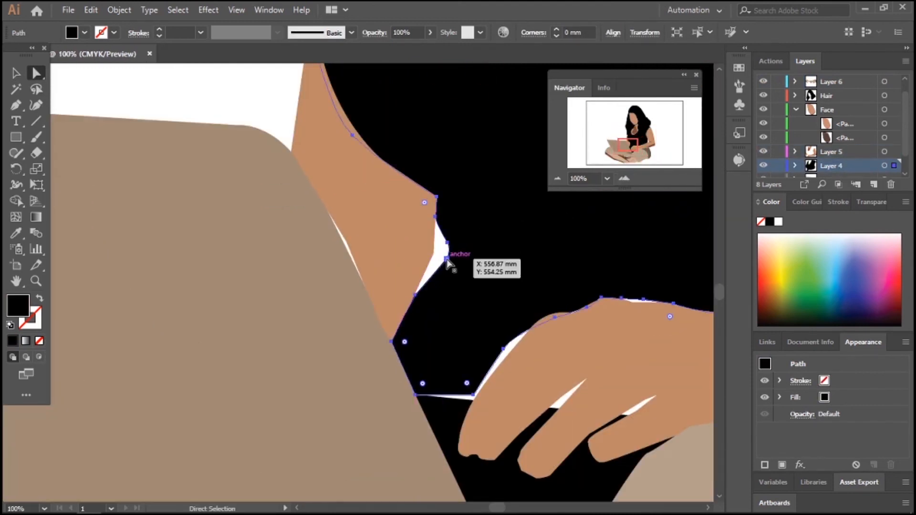
left_click(446, 259)
left_click(503, 349)
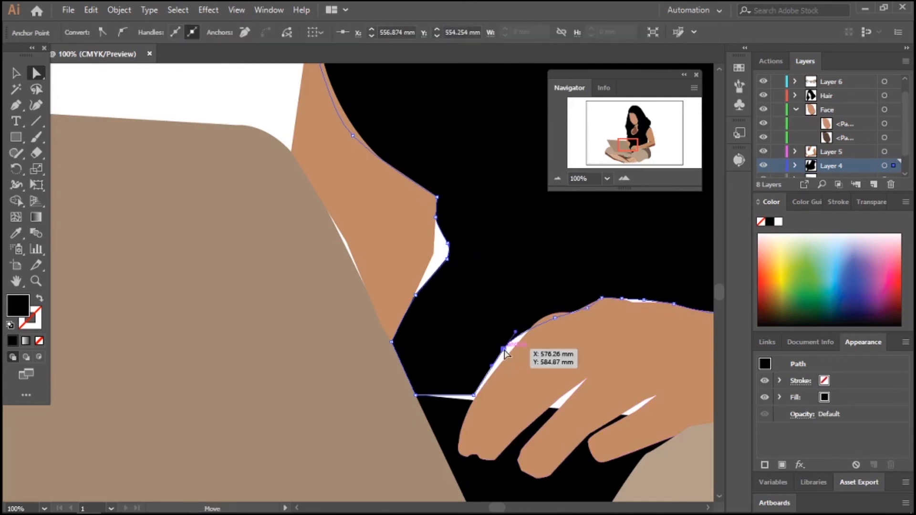
left_click_drag(506, 353, 473, 402)
left_click_drag(627, 146, 635, 150)
left_click_drag(438, 224, 439, 229)
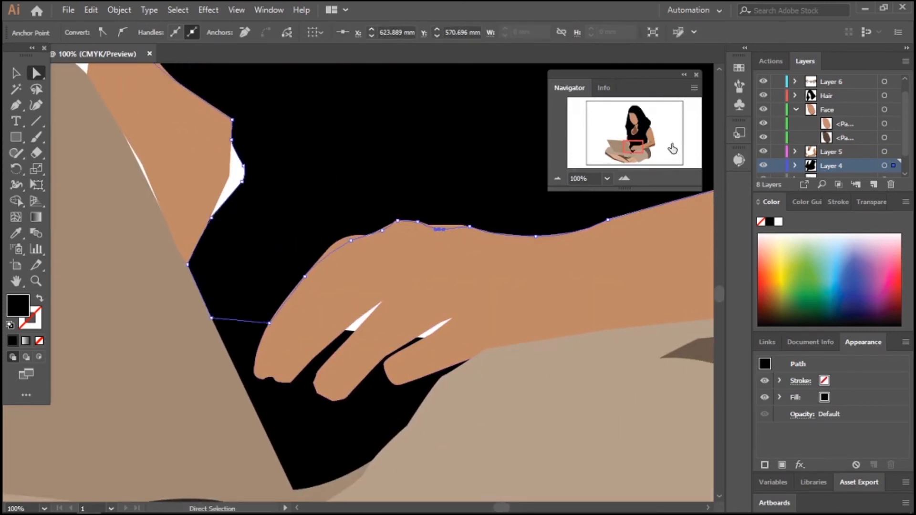
Step: Examine the whole figure on the artboard with nothing selected
mouse_move(634, 149)
left_mouse_down()
mouse_move(644, 152)
mouse_move(629, 152)
mouse_move(628, 133)
left_mouse_up()
left_click(557, 178)
left_click(557, 178)
left_click(557, 178)
left_click(557, 178)
left_click(557, 179)
left_click(557, 178)
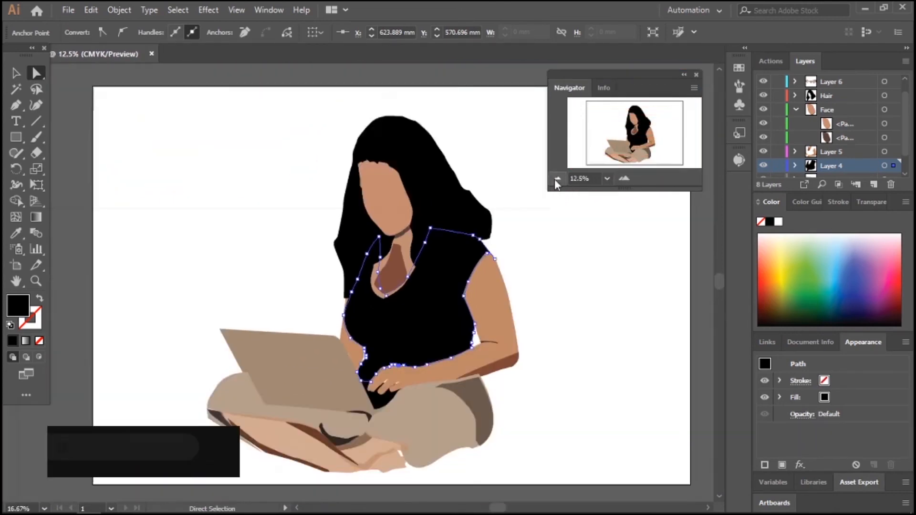
key("v")
left_click(530, 231)
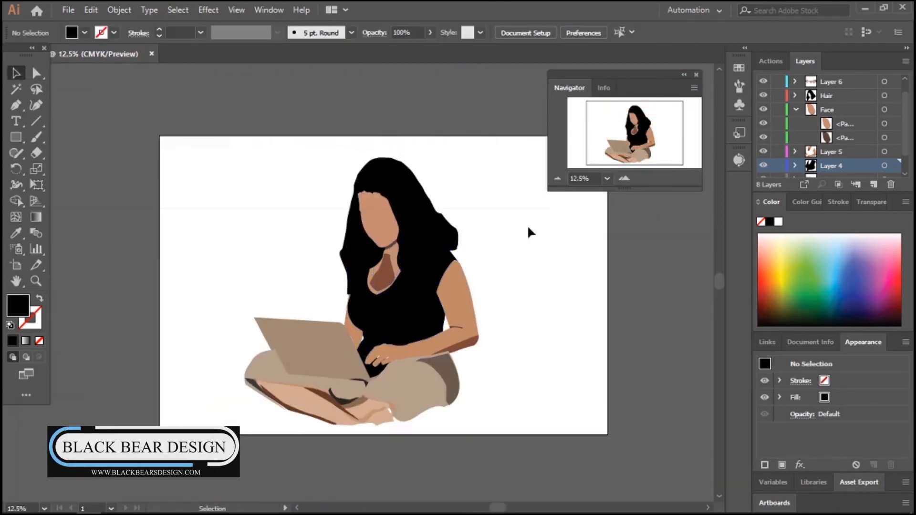
Step: Recolor the hair shape from black to a very dark reddish brown using the Color Picker
left_click(624, 179)
key("ctrl+z")
double_click(15, 310)
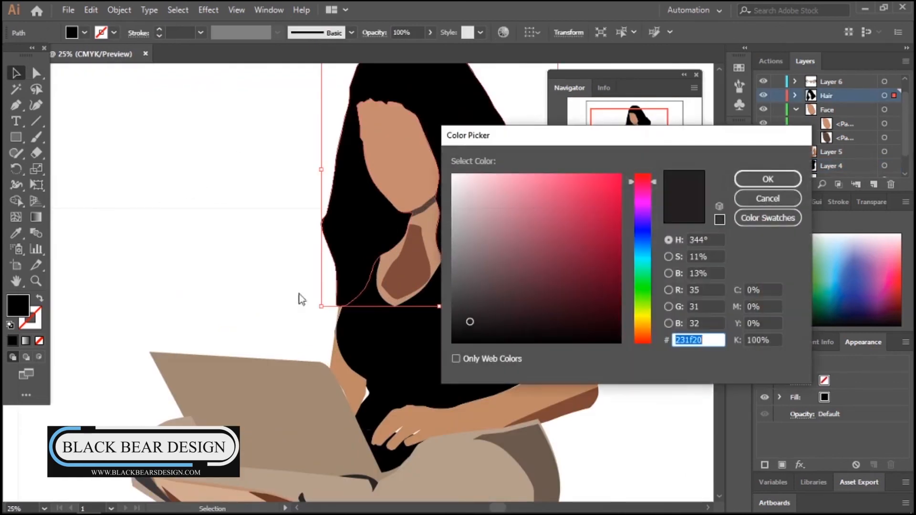
left_click(477, 310)
left_click(502, 312)
left_click(765, 175)
left_click(245, 195)
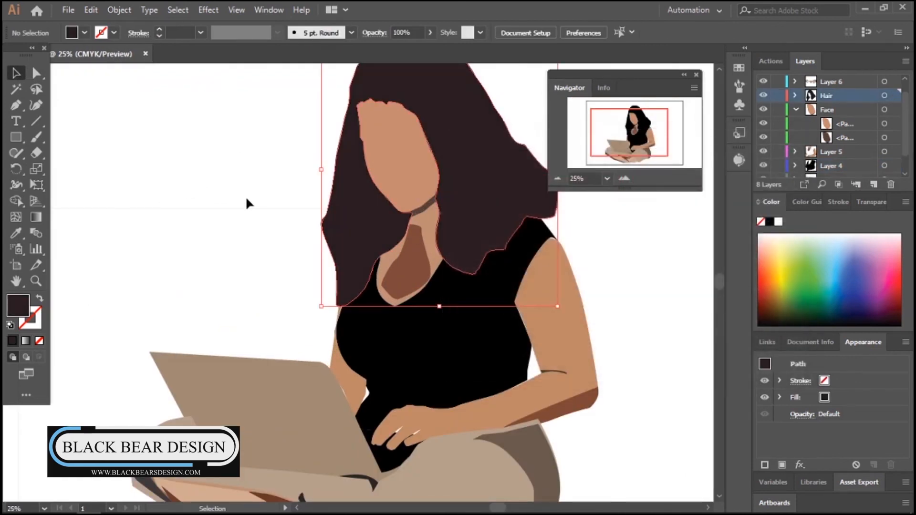
left_click(501, 229)
left_click(199, 205)
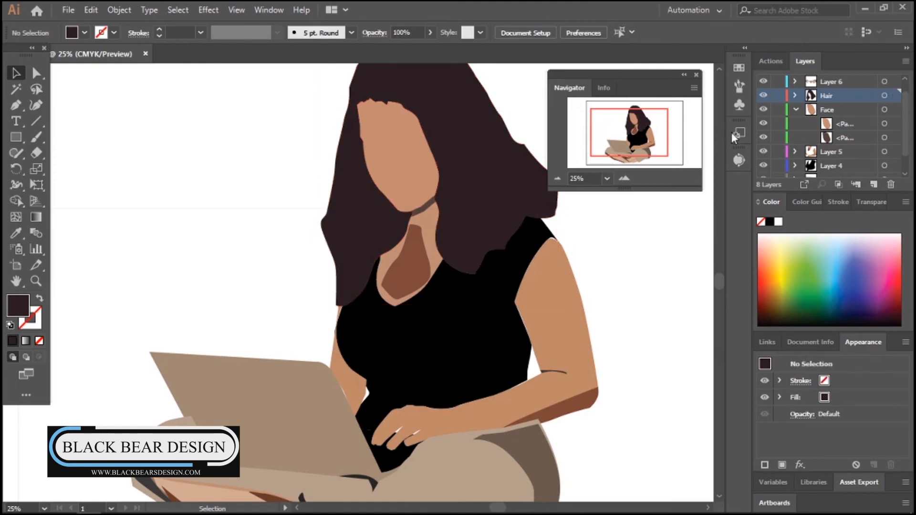
Step: Recolor the shirt shape pale yellow from the color spectrum, trying green and lime shades on the way
mouse_move(649, 141)
left_mouse_down()
mouse_move(667, 147)
mouse_move(660, 138)
left_mouse_up()
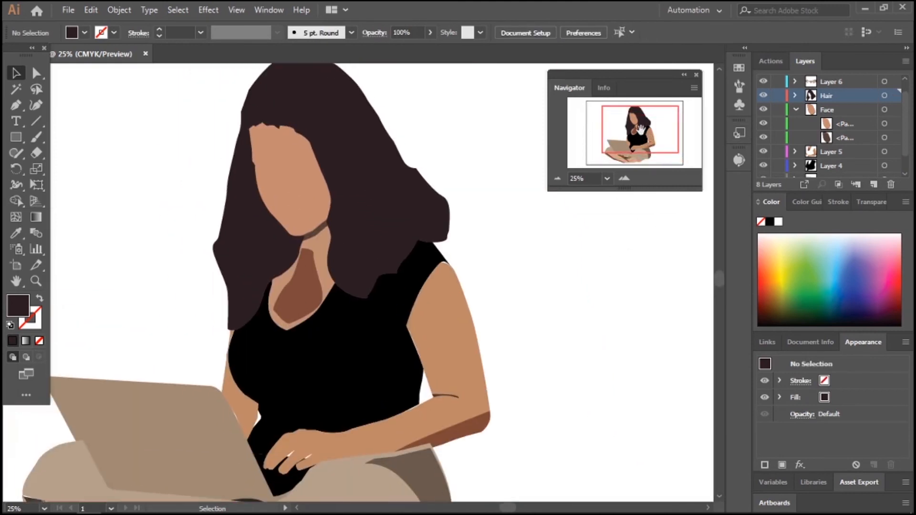
left_click(374, 368)
left_click(791, 262)
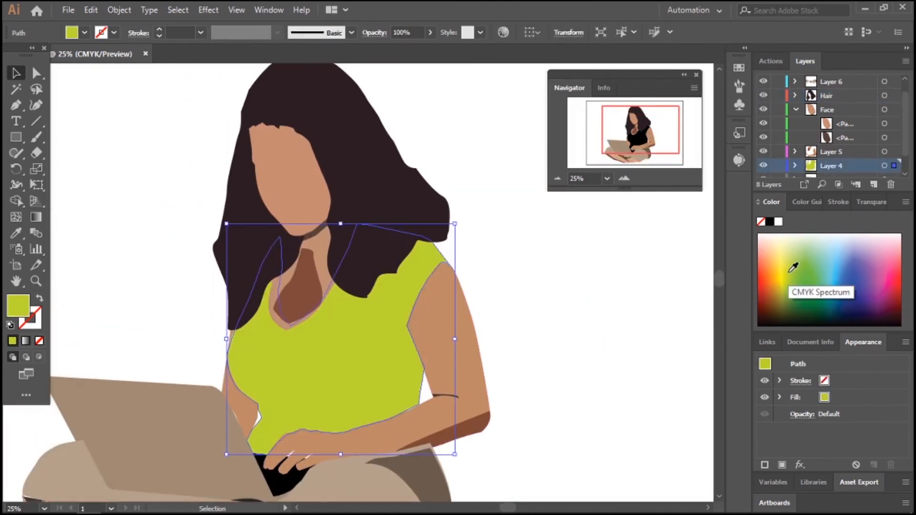
left_click(809, 260)
left_click(816, 257)
left_click(785, 258)
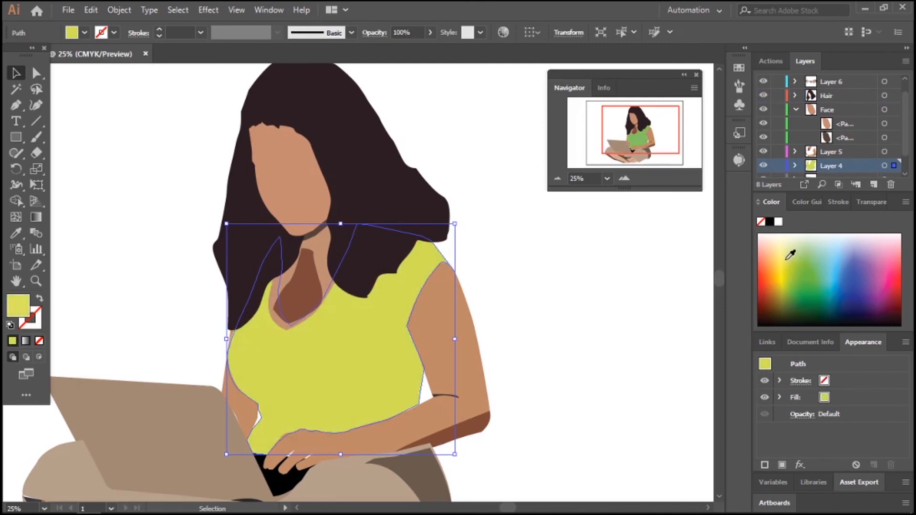
left_click(780, 252)
left_click(121, 136)
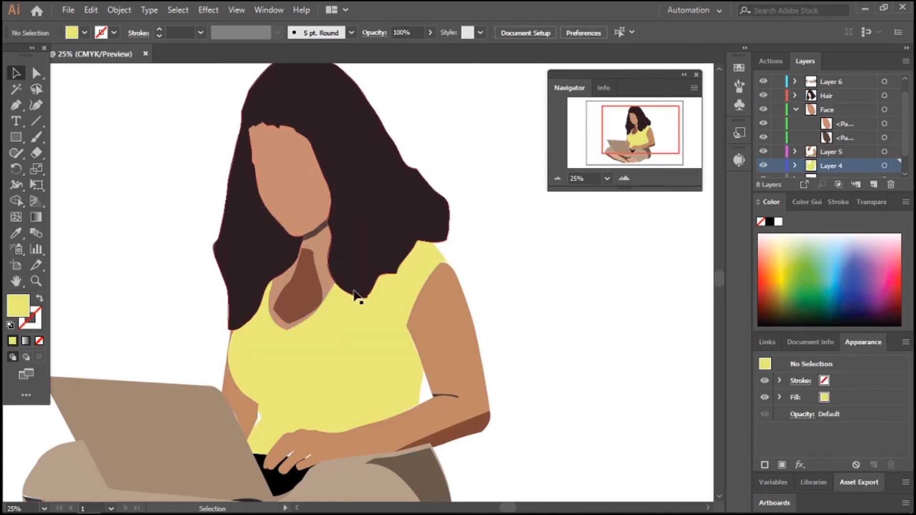
Step: Draw a closed shadow shape in the hair's dark fill color with the Pen tool, along the hair's lower edge over the shoulder
left_click(357, 265)
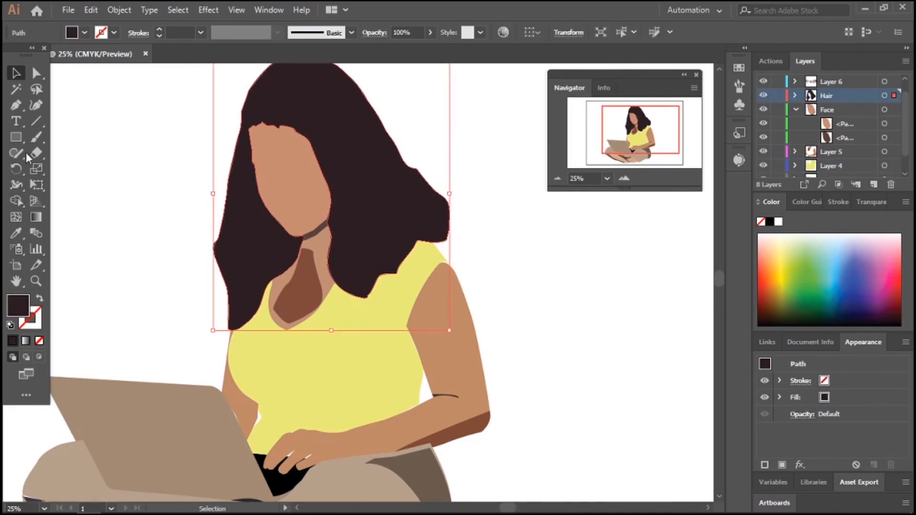
left_click(19, 108)
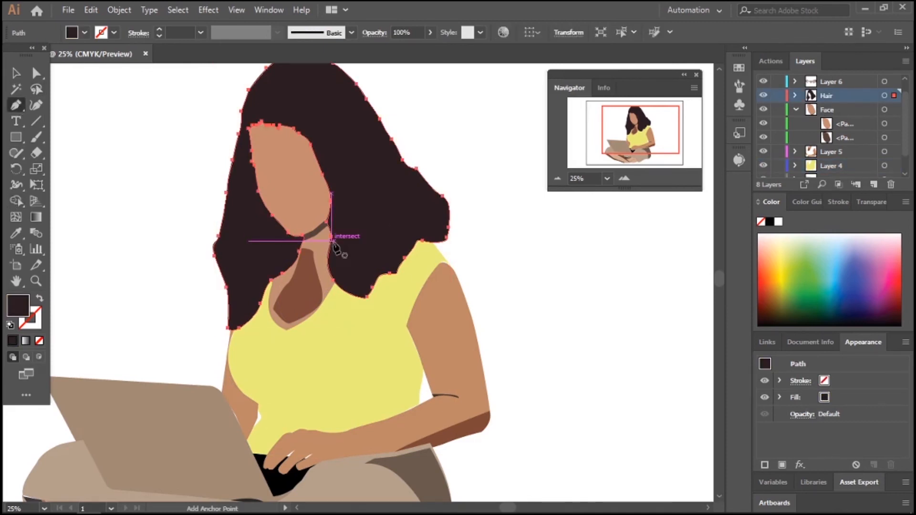
left_click(421, 245)
left_click(399, 277)
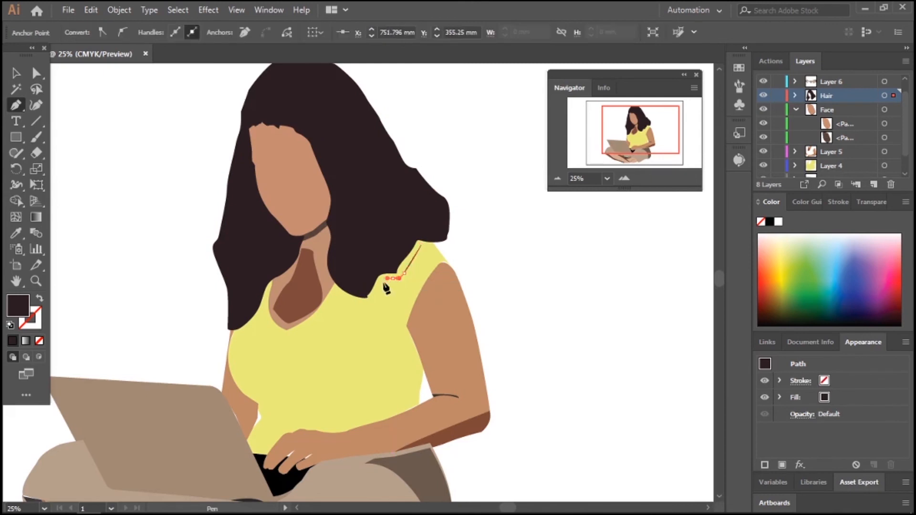
left_click(373, 295)
left_click(330, 272)
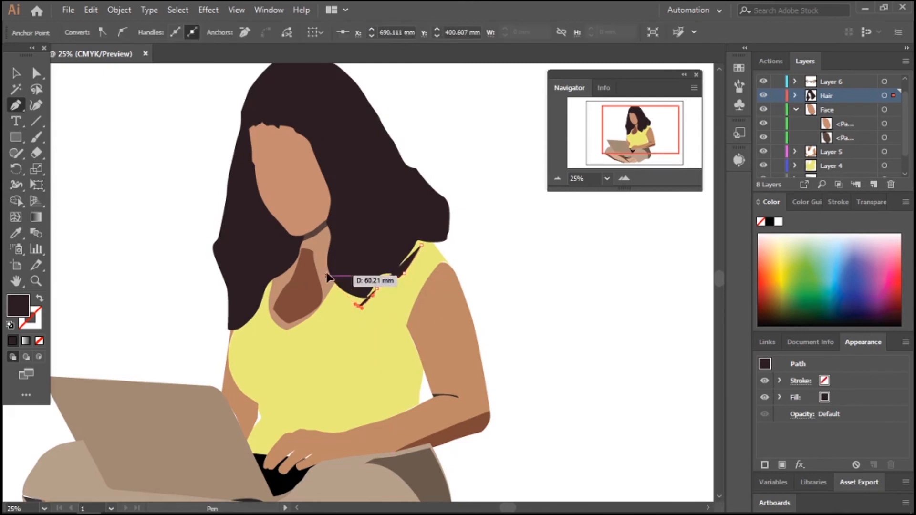
left_click(417, 234)
left_click(436, 233)
left_click(466, 219)
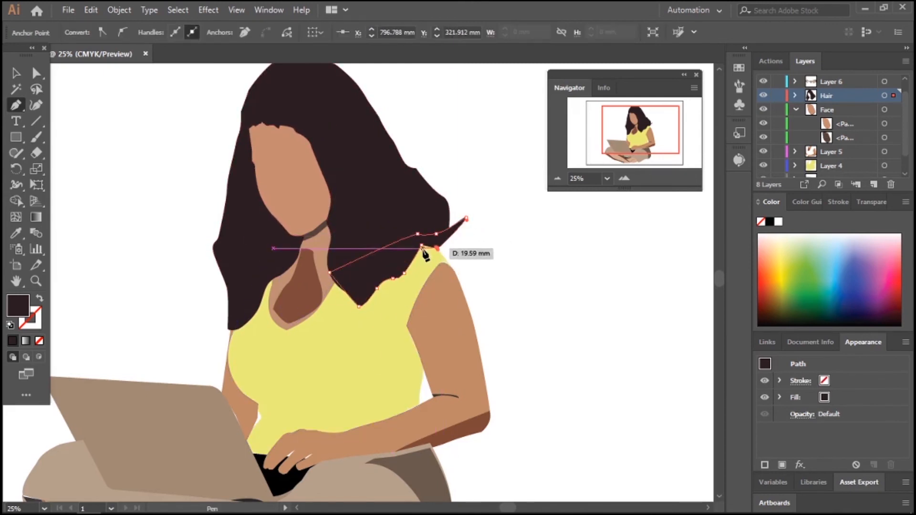
left_click(420, 245)
Step: Recolor the new shadow shape under the hair to black, 000000
left_click(14, 74)
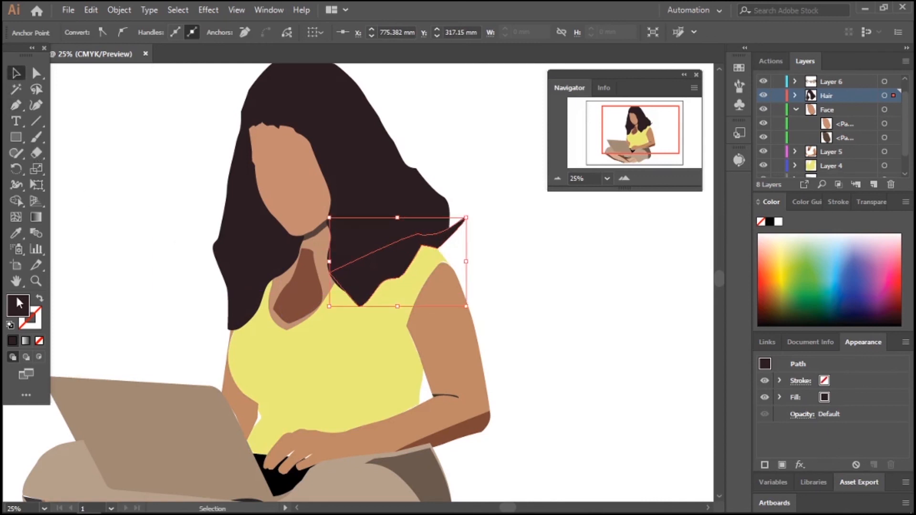
double_click(17, 304)
type("000000")
left_click(760, 180)
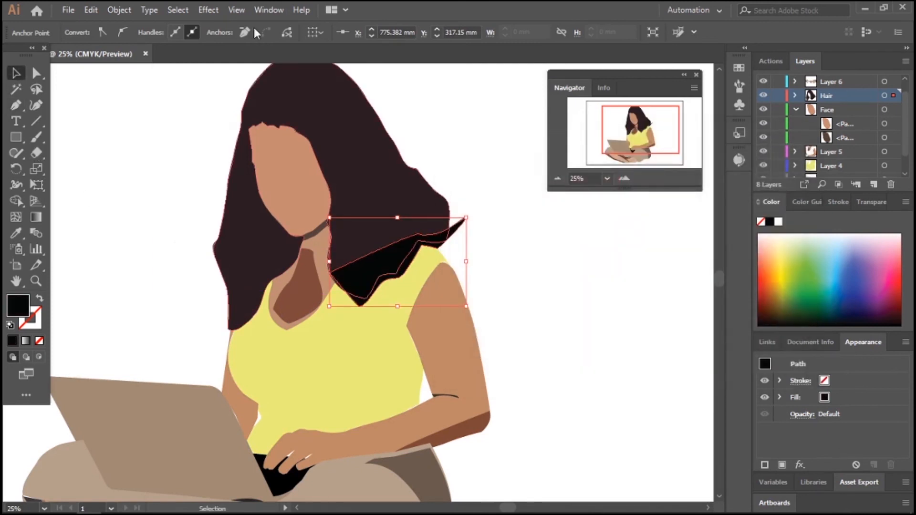
Step: Apply a Gaussian Blur with a radius of 58.6 pixels to the black shadow shape and deselect it
left_click(207, 10)
mouse_move(267, 160)
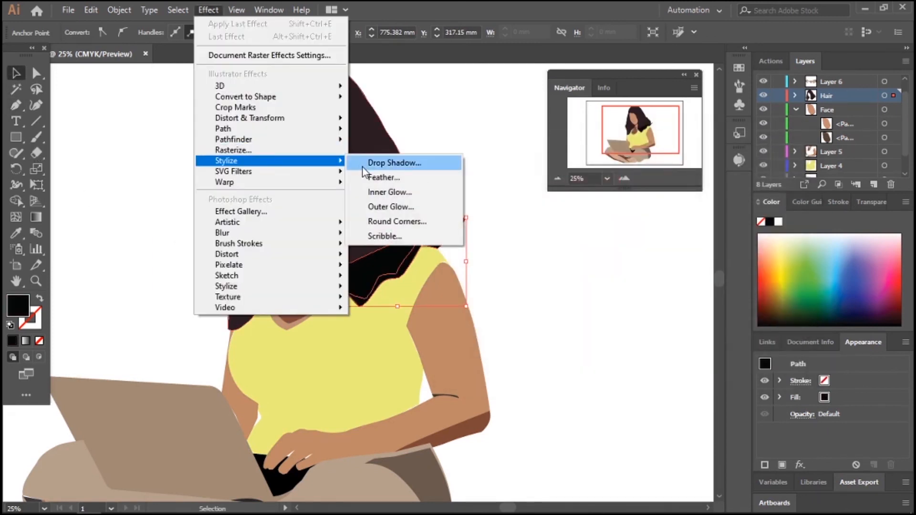
left_click(360, 230)
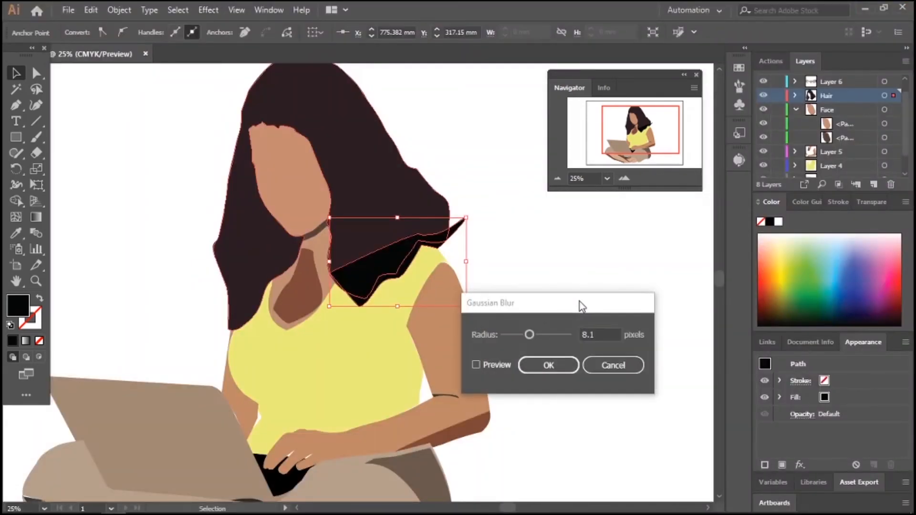
left_click_drag(540, 337, 517, 293)
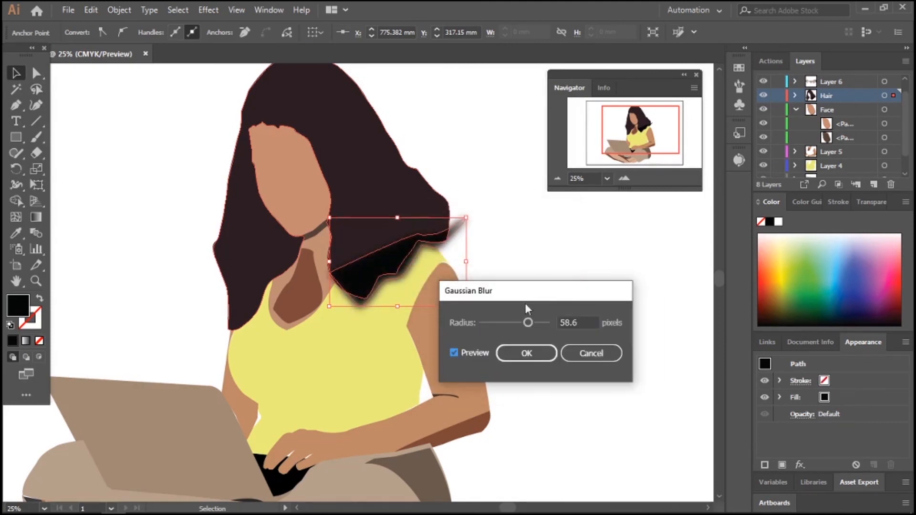
left_click(523, 354)
left_click_drag(466, 261, 496, 263)
left_click(520, 265)
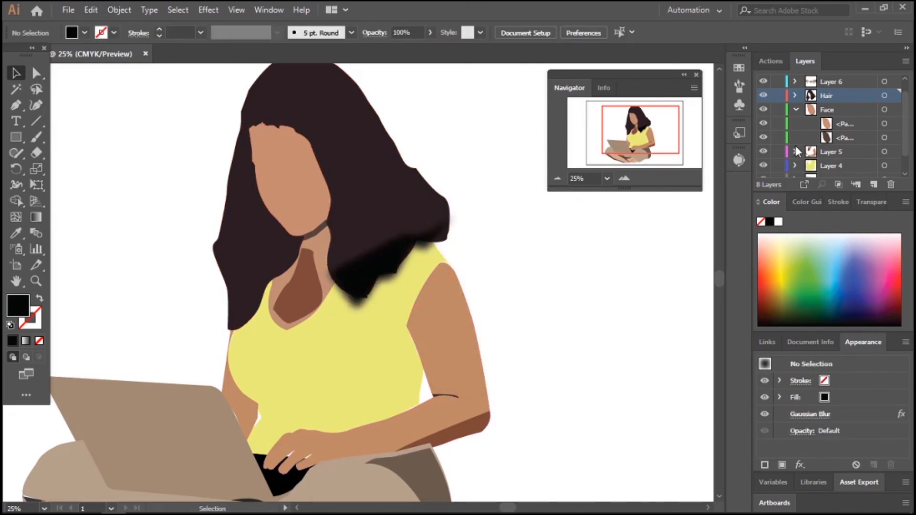
Step: Move the blurred shadow path below the main hair path within the Hair layer
left_click(796, 96)
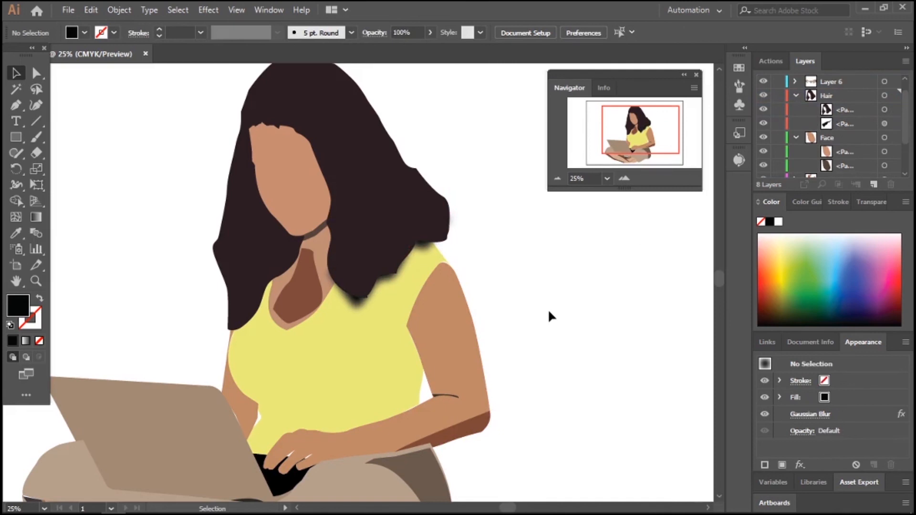
left_click(557, 178)
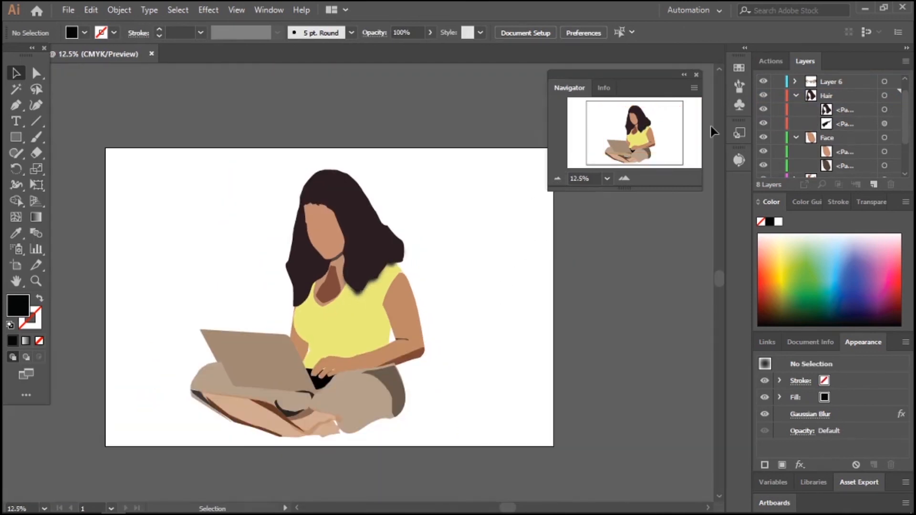
left_click_drag(641, 129, 628, 133)
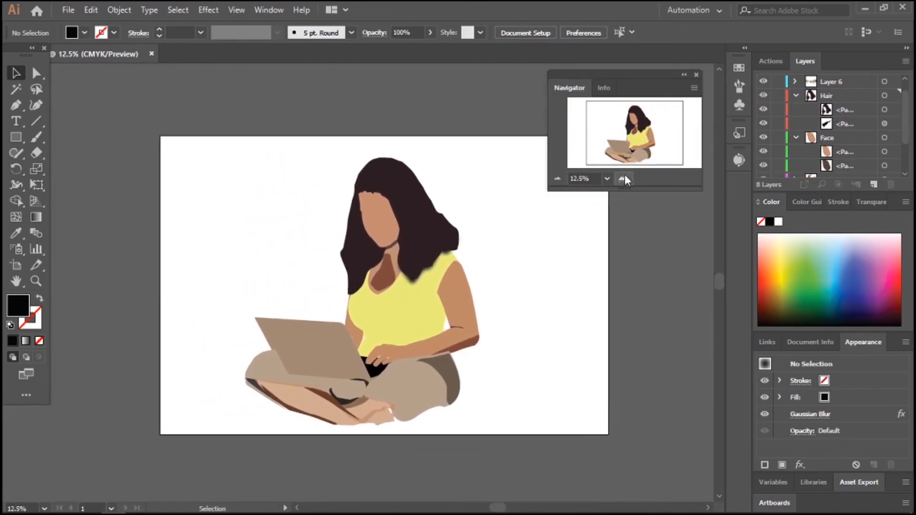
Step: Start a black shading shape on the hair with the Pen tool, running from above the forehead past the face and along the lower ends
left_click(624, 179)
left_click(15, 109)
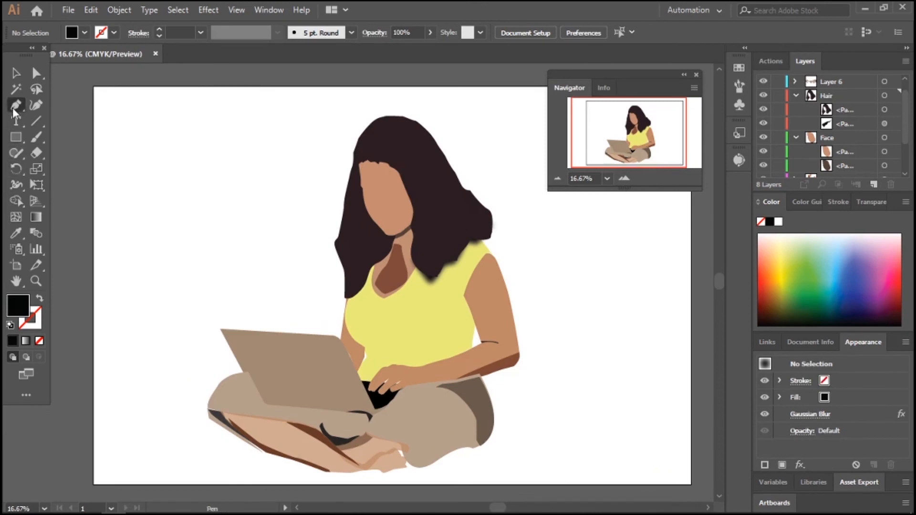
left_click(387, 150)
left_click(401, 155)
left_click(407, 174)
left_click(413, 194)
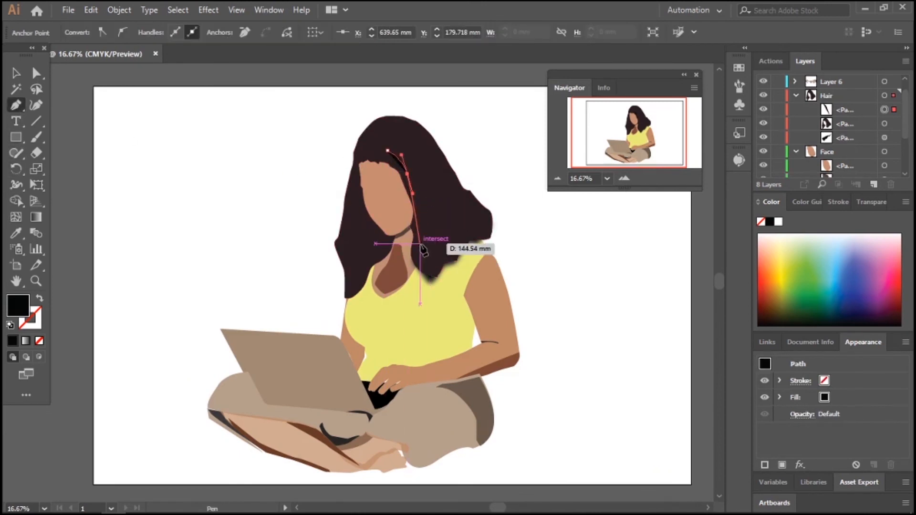
left_click_drag(420, 230, 479, 233)
left_click_drag(492, 232, 492, 221)
key("ctrl+z")
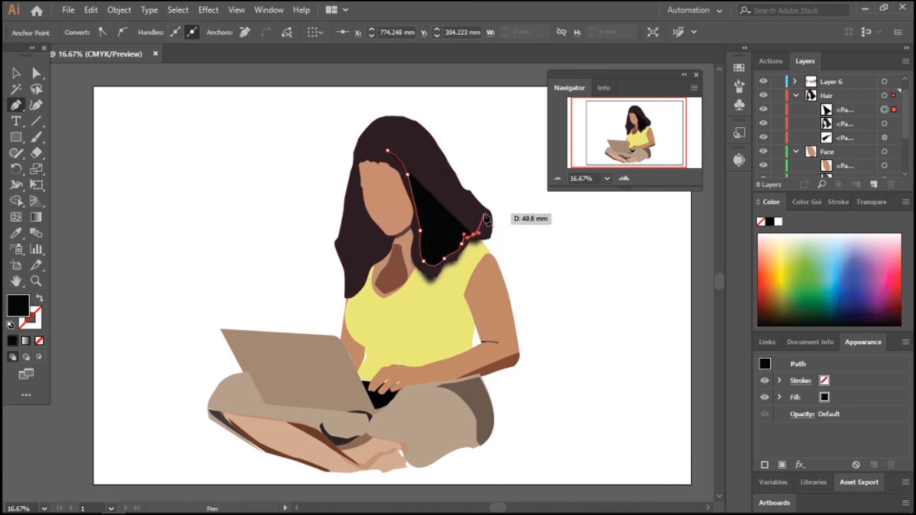
Step: Continue the black shading shape up the hair's outer side and over the crown, close it at its first anchor, and deselect it
left_click(480, 213)
left_click(468, 199)
left_click(453, 181)
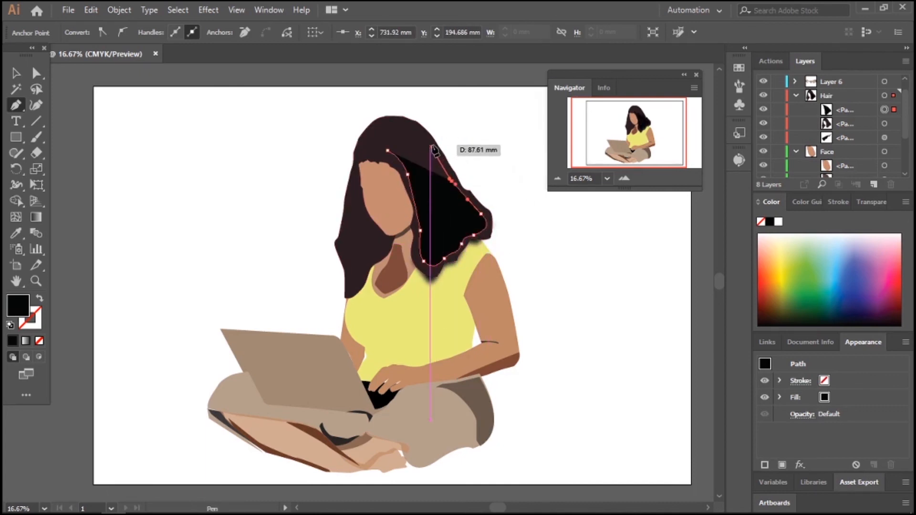
left_click(430, 146)
left_click_drag(404, 122, 366, 137)
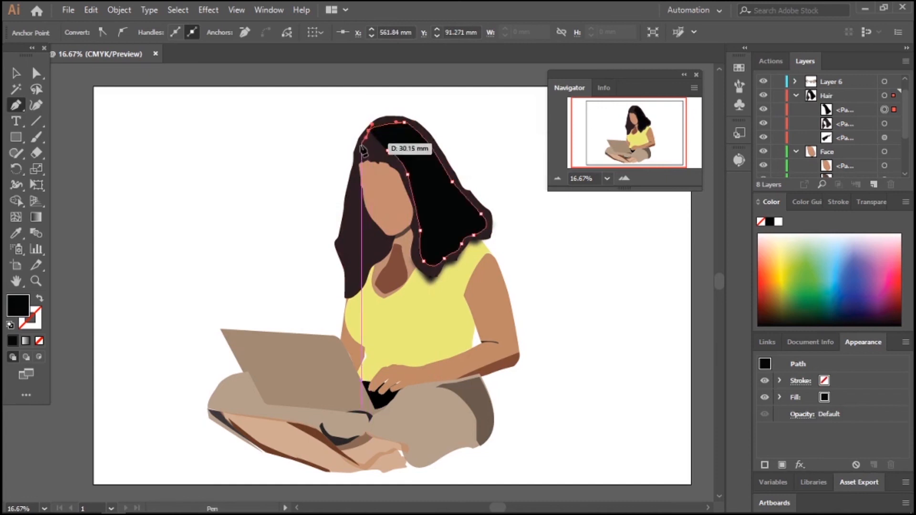
left_click(361, 149)
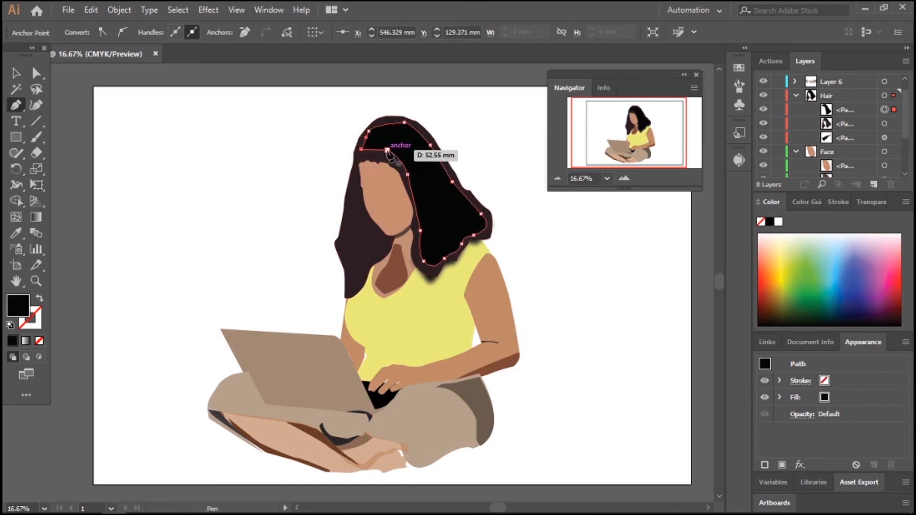
left_click(388, 151)
key("v")
left_click(141, 169)
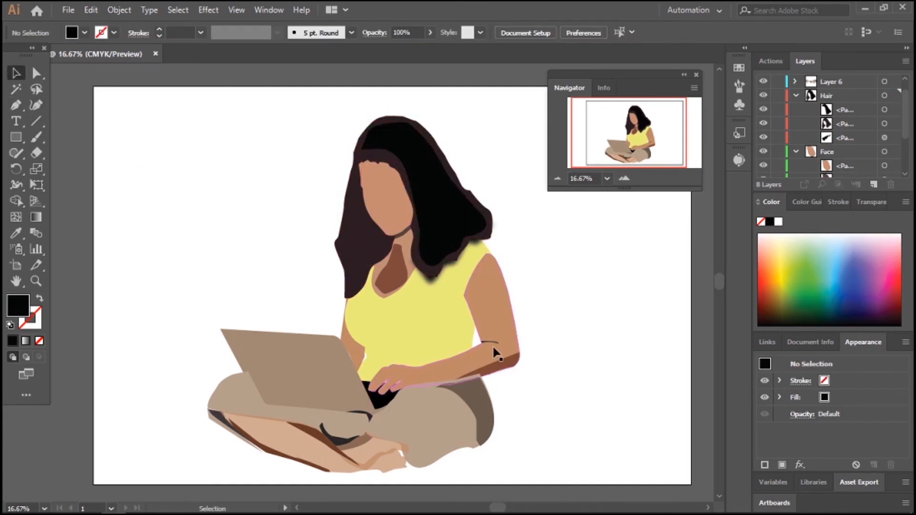
Step: Nudge the upper foot's skin shape slightly down and left, toward the lower foot, and deselect it
left_click(557, 178)
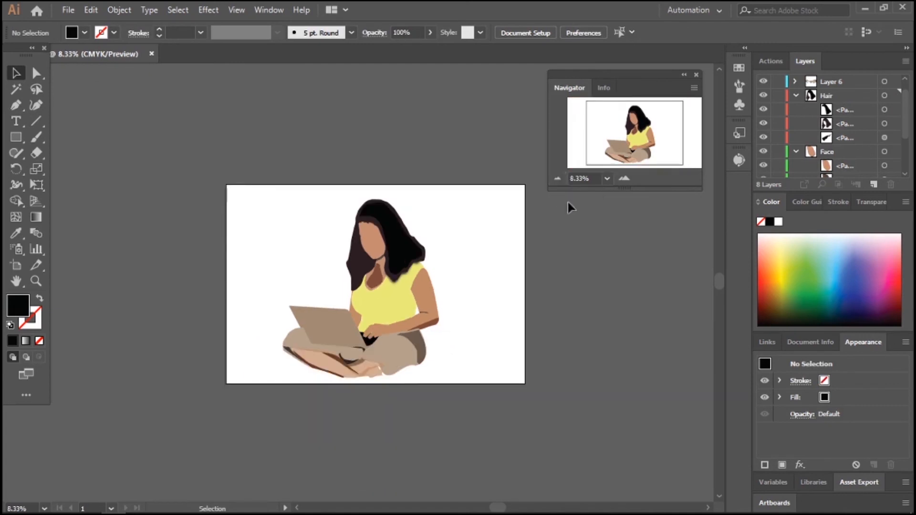
left_click(624, 178)
left_click(623, 178)
left_click(623, 178)
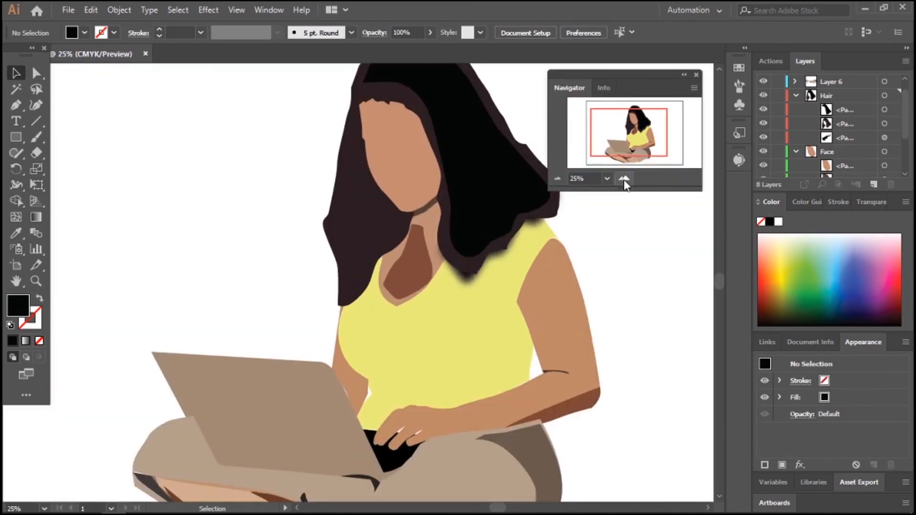
left_click_drag(622, 166, 624, 159)
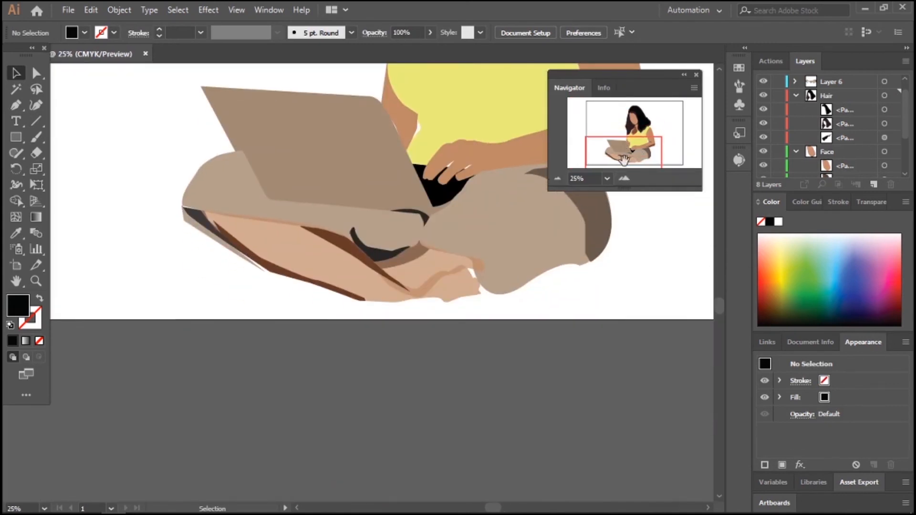
left_click(477, 261)
left_click_drag(483, 268, 478, 271)
left_click(499, 341)
Step: Reshape the upper foot's top edge with Direct Selection, adjusting its middle anchor and handle to cover the white gap beside the shorts
left_click(623, 178)
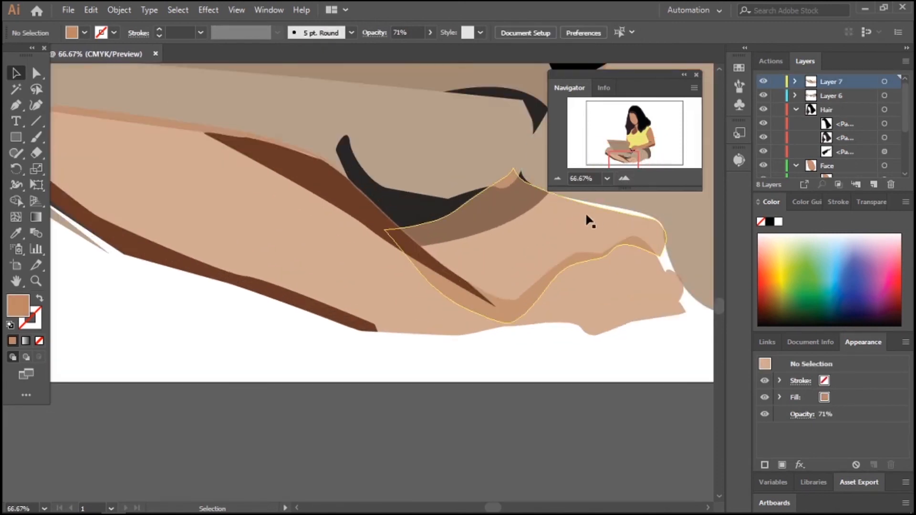
left_click(587, 218)
key("a")
left_click(592, 205)
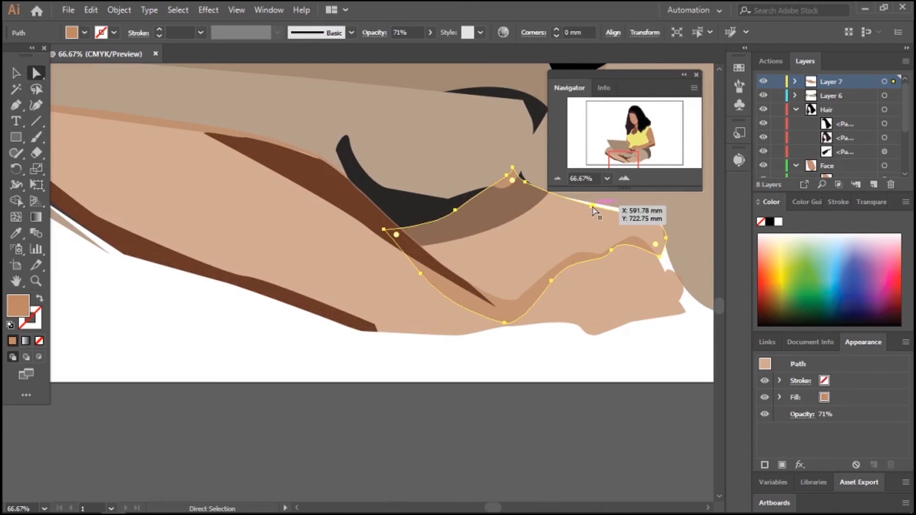
double_click(628, 178)
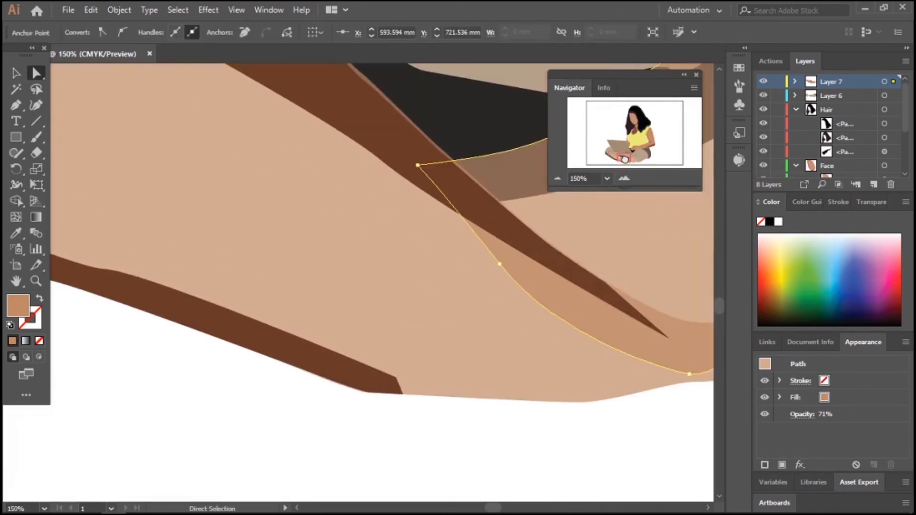
left_click_drag(624, 159, 633, 157)
left_click_drag(475, 271, 476, 262)
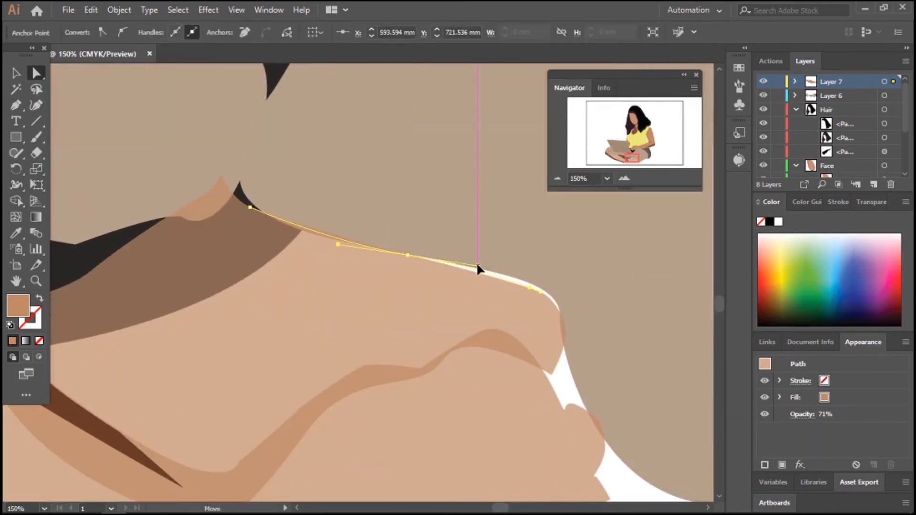